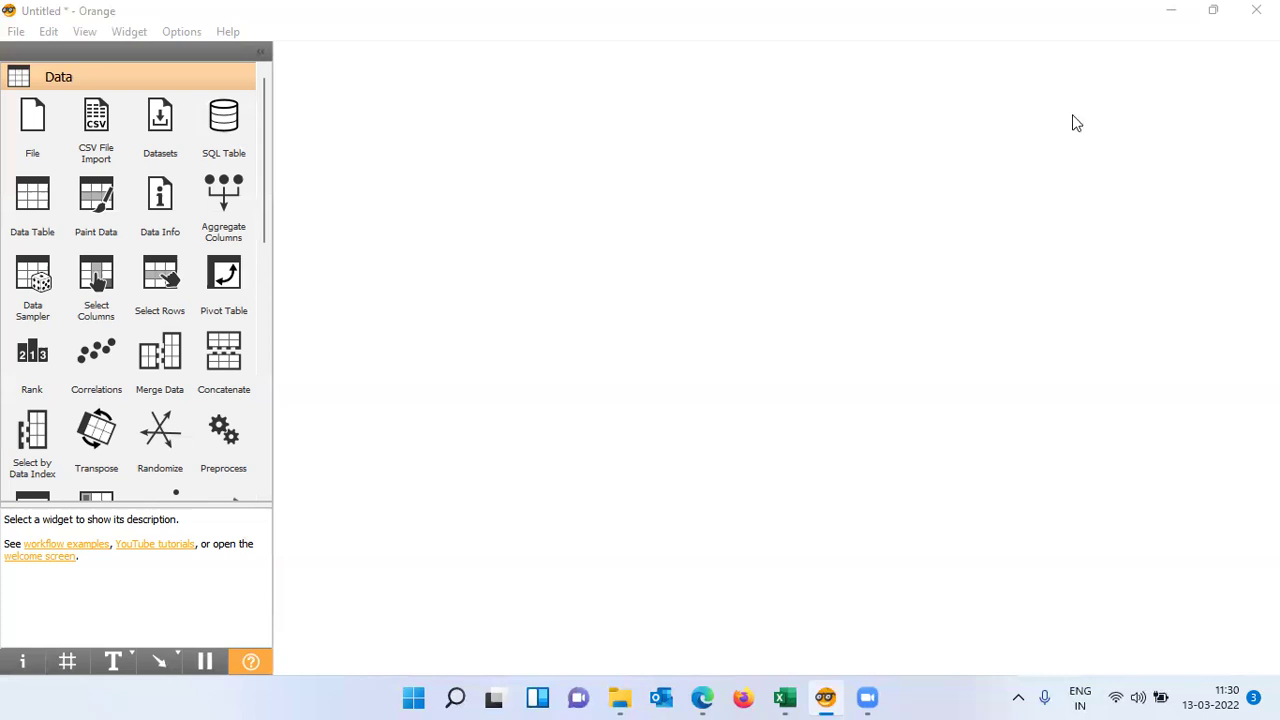
# Switch to the BASKETS1n_1 workbook in Excel and examine the customer attribute columns from cardid to age.
pyautogui.moveTo(785, 697)
pyautogui.click(785, 629)
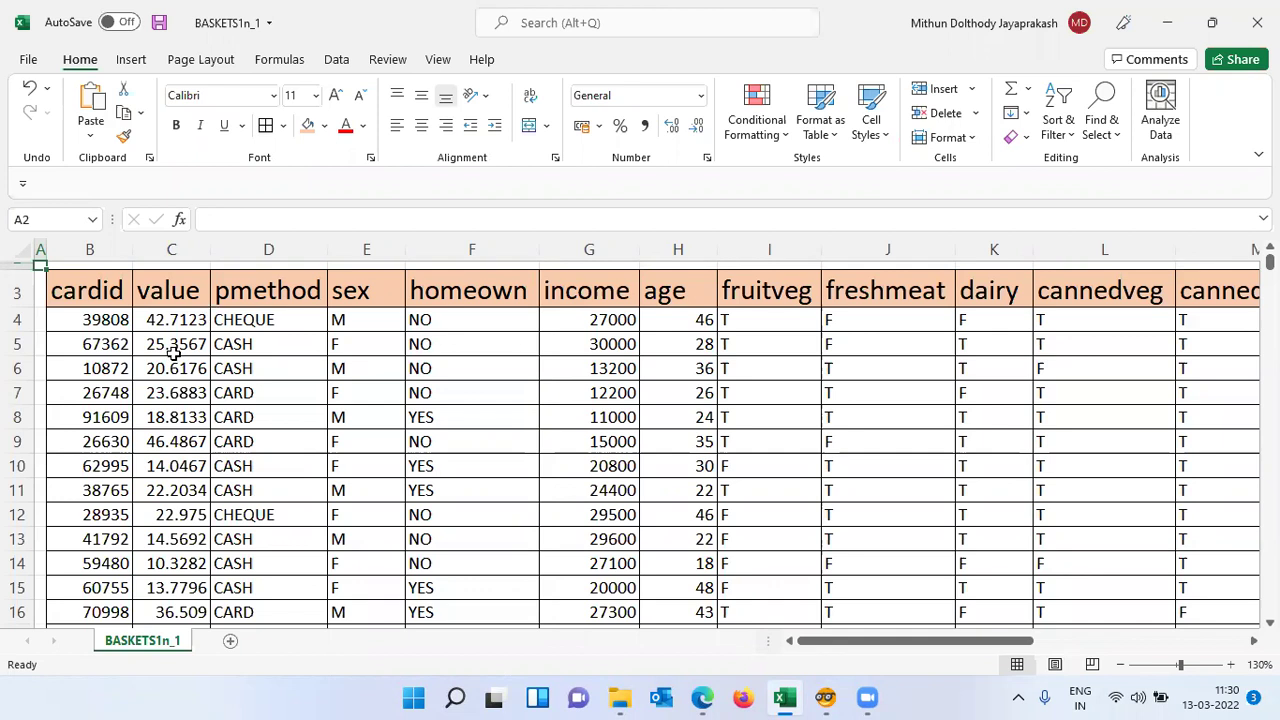
pyautogui.click(376, 285)
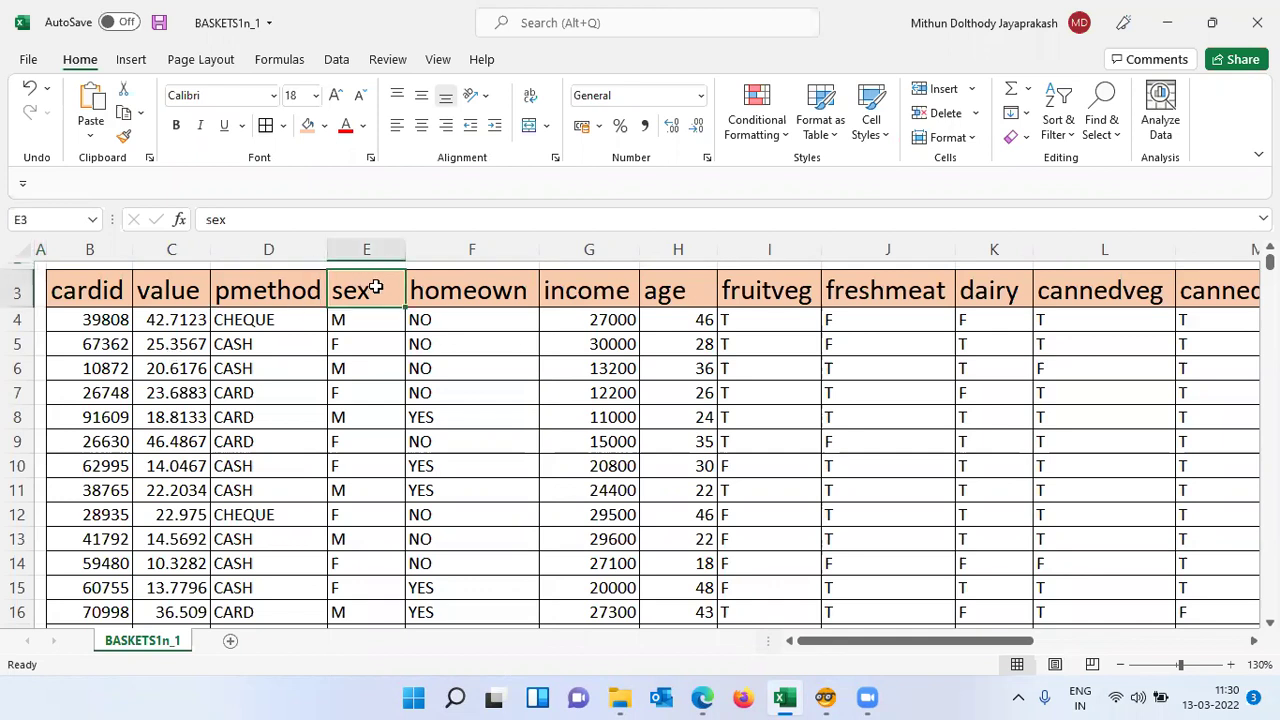
pyautogui.click(469, 291)
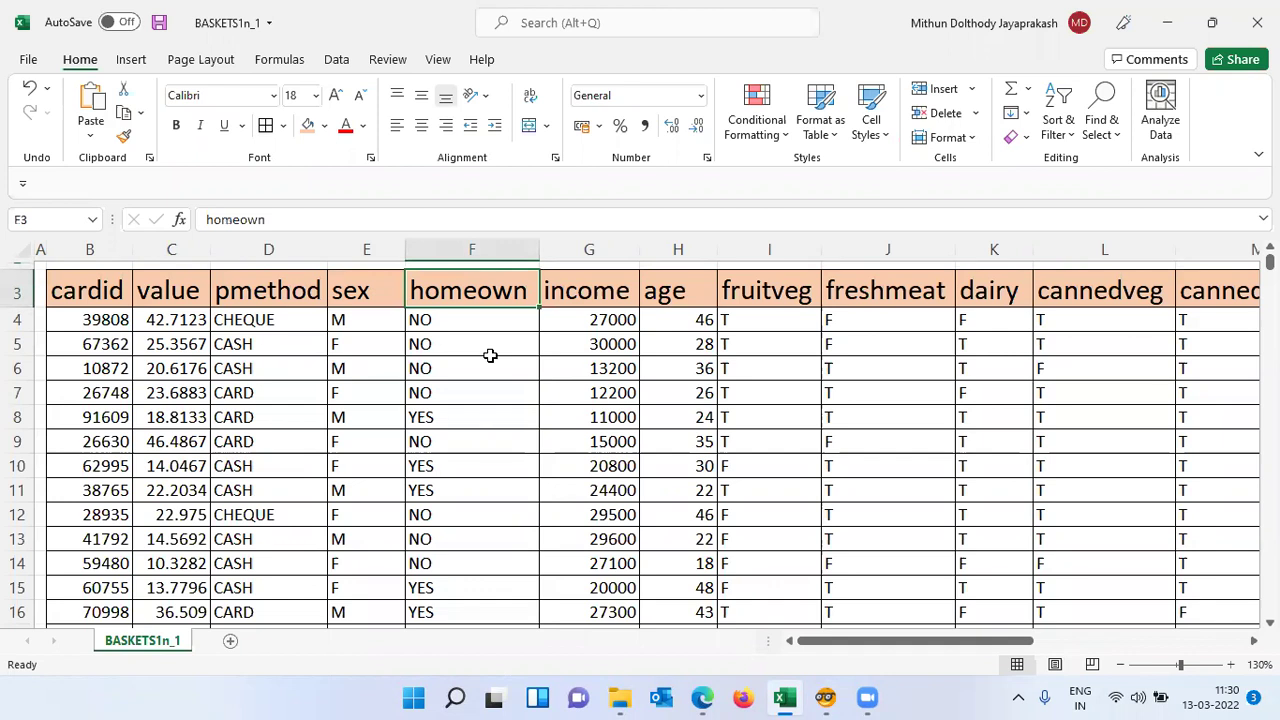
pyautogui.click(594, 281)
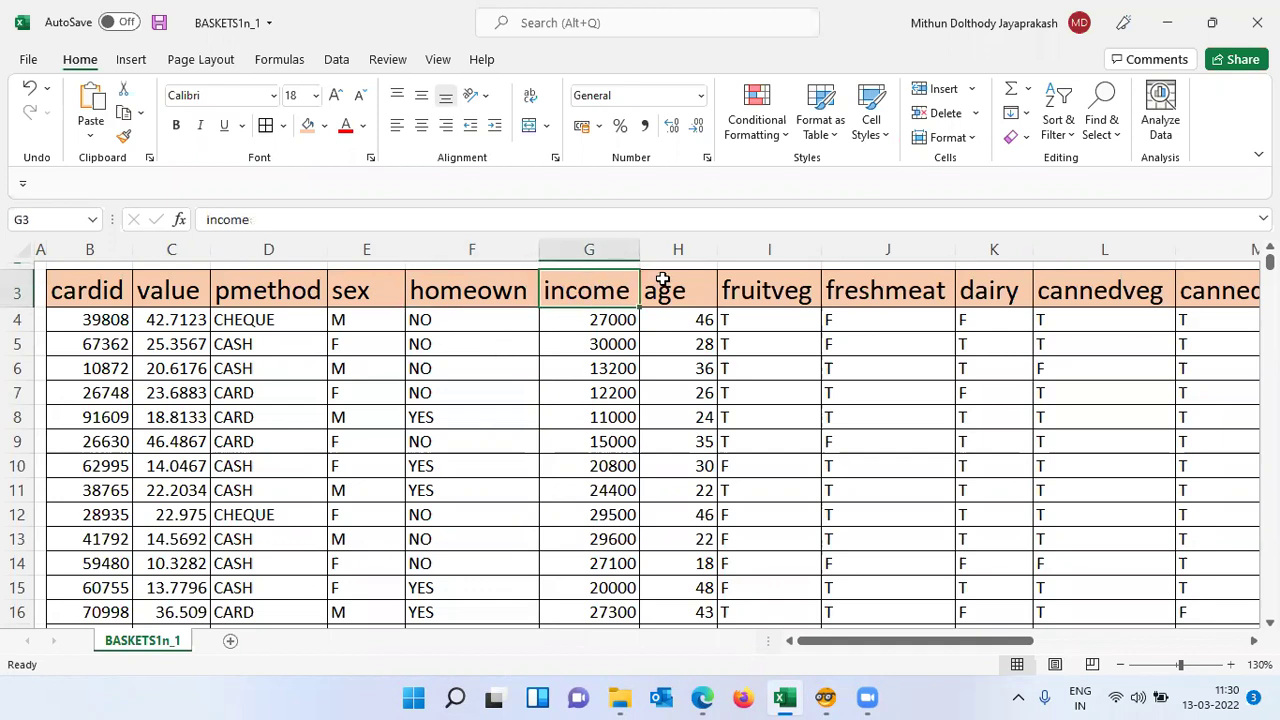
pyautogui.click(685, 285)
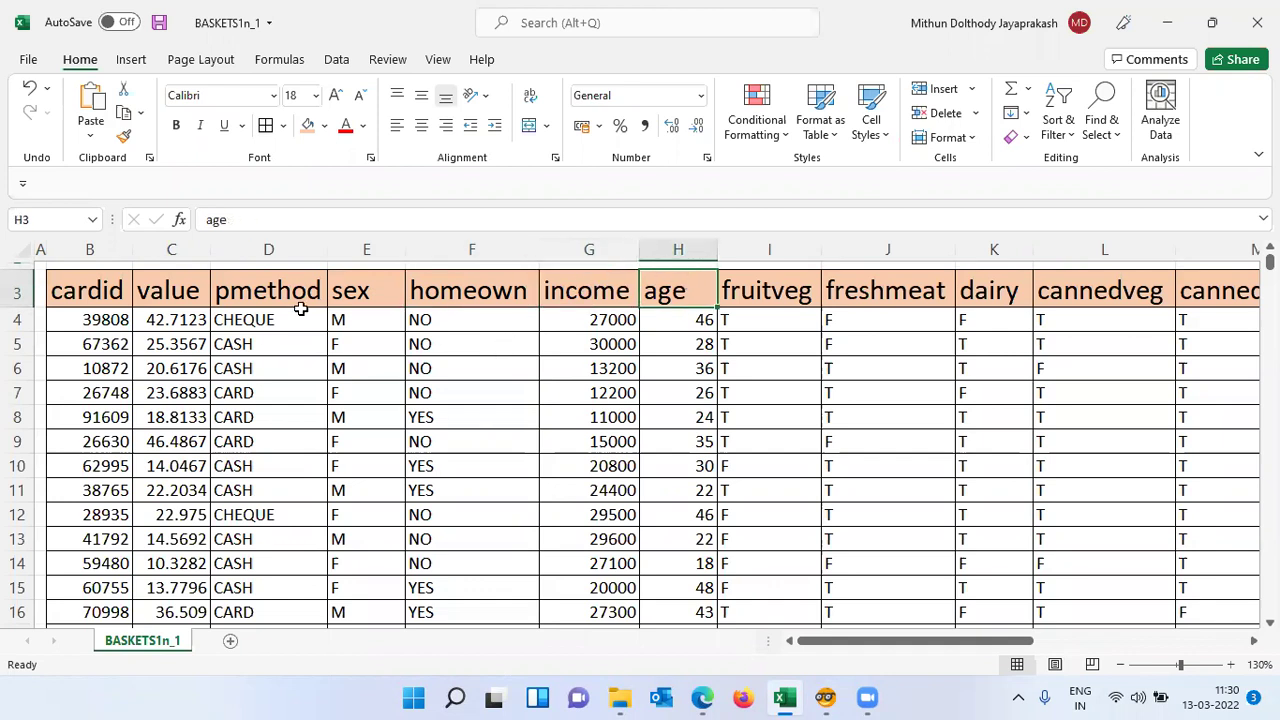
pyautogui.click(256, 298)
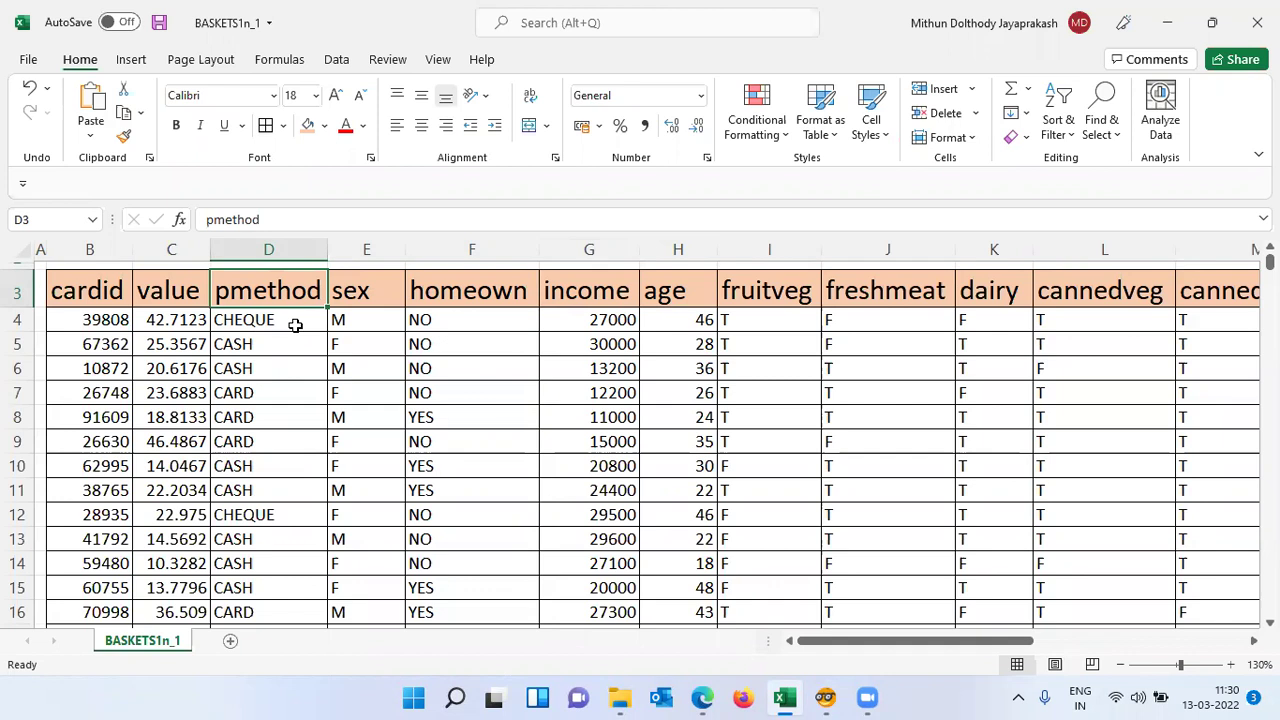
pyautogui.click(189, 323)
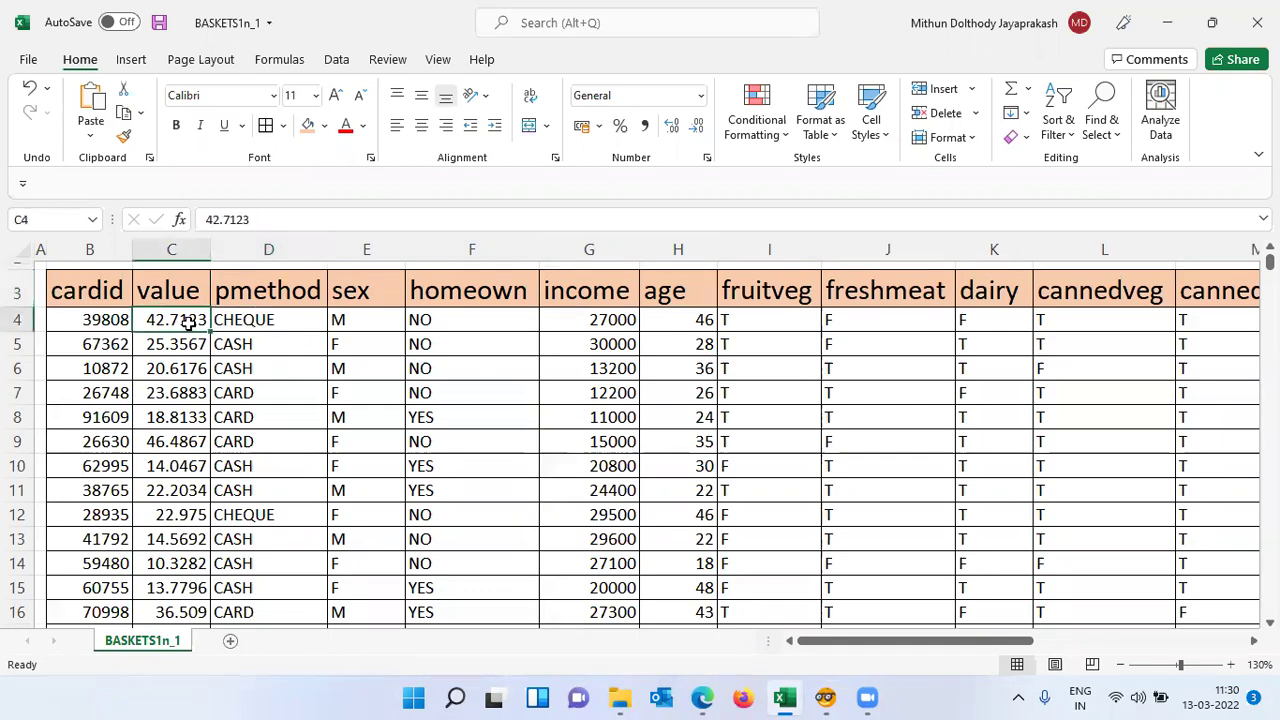
pyautogui.click(108, 296)
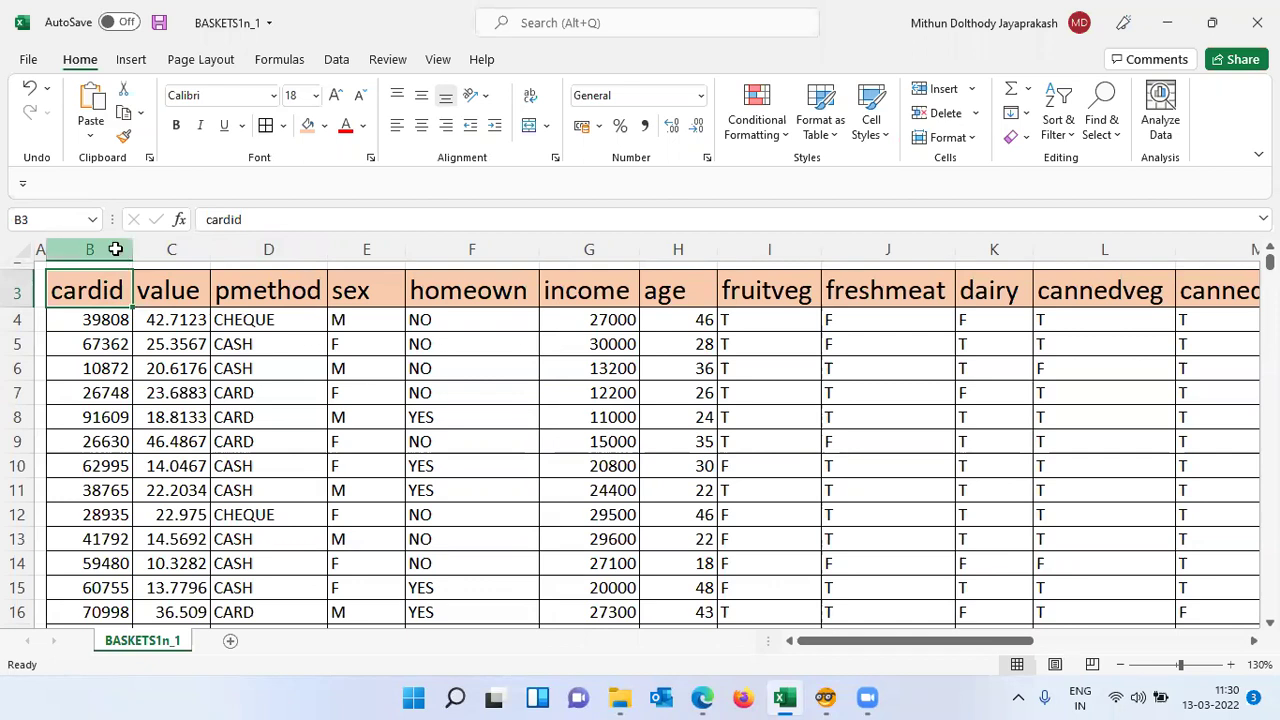
pyautogui.moveTo(115, 249); pyautogui.dragTo(591, 249)
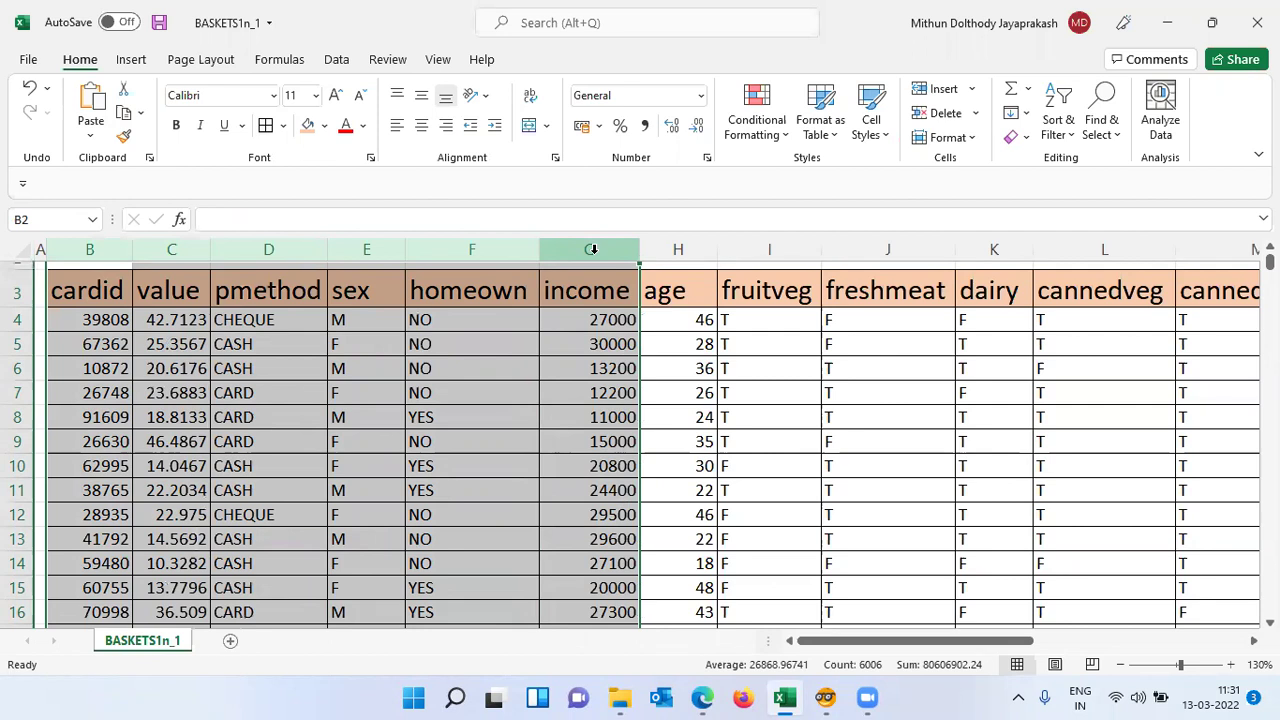
# Look over the product column headers from fruitveg to wine and return to fruitveg.
pyautogui.click(780, 290)
pyautogui.press('Right')
pyautogui.press('Right')
pyautogui.press('Right')
pyautogui.press('Right')
pyautogui.press('Right')
pyautogui.press('Right')
pyautogui.press('Right')
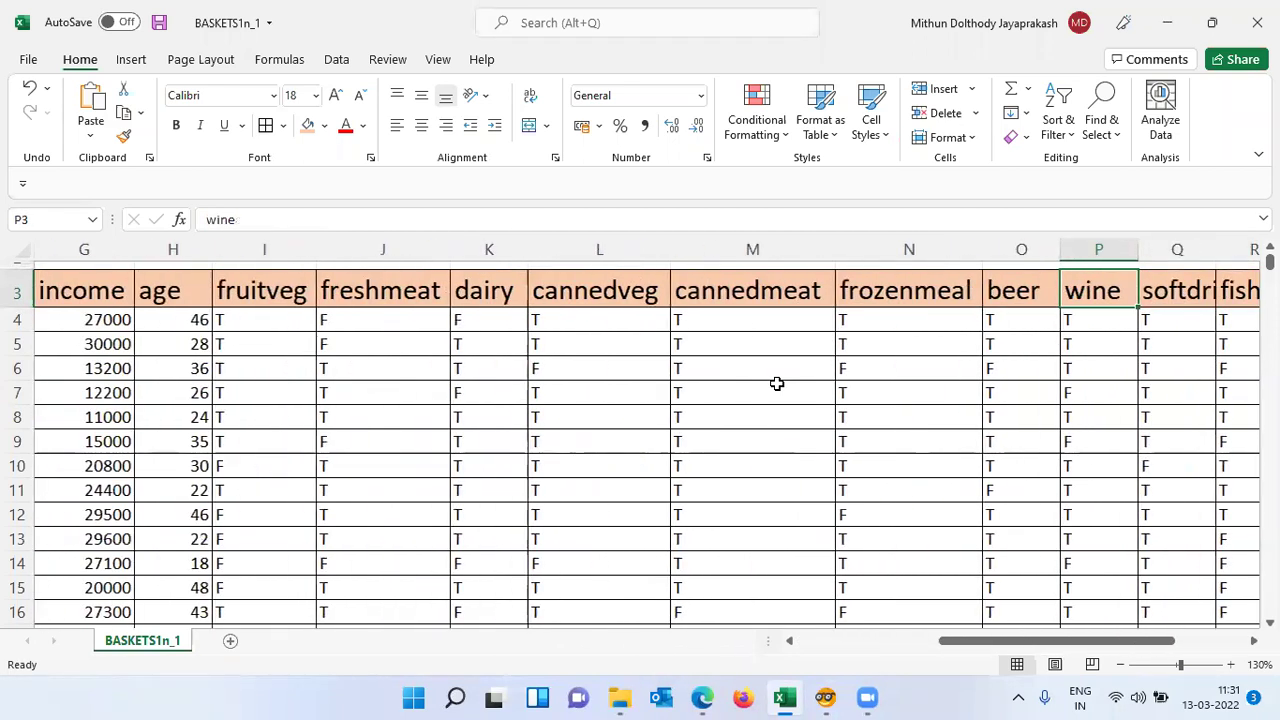
pyautogui.press('Left')
pyautogui.press('Left')
pyautogui.press('Left')
pyautogui.press('Left')
pyautogui.press('Left')
pyautogui.press('Left')
pyautogui.press('Left')
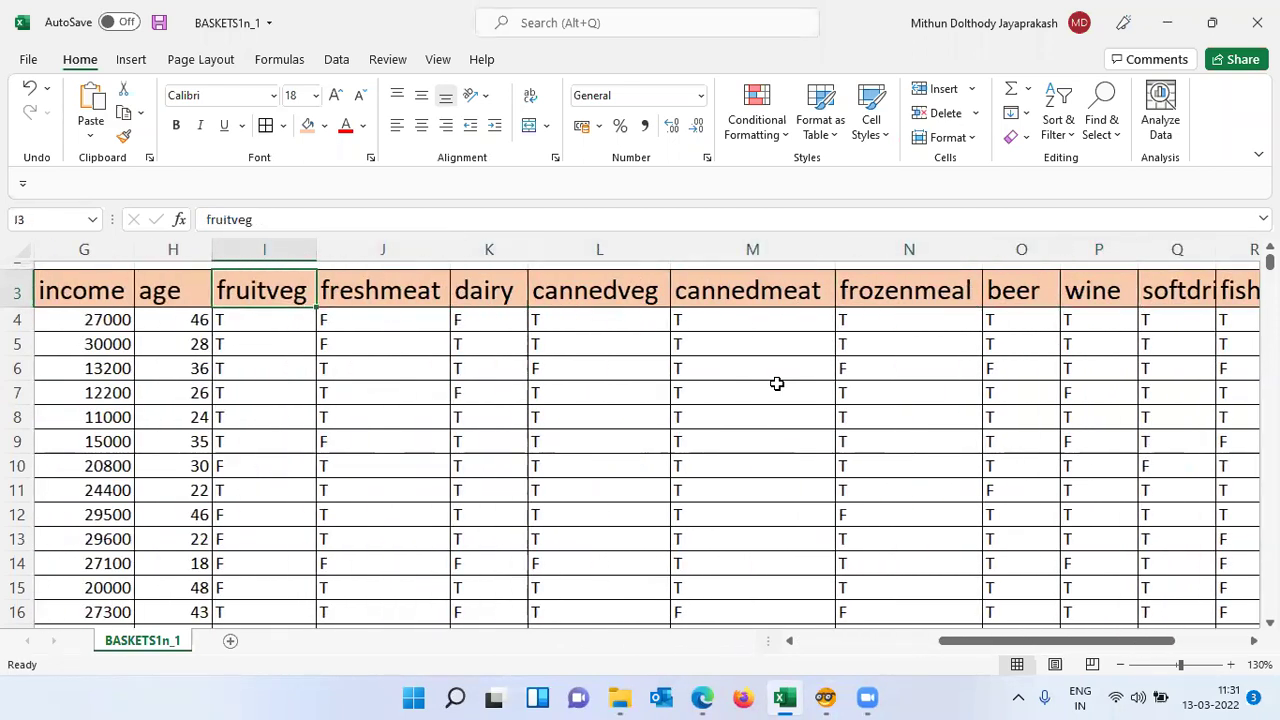
# Examine each product column header in row 3 from freshmeat through to confectionery.
pyautogui.press('Right')
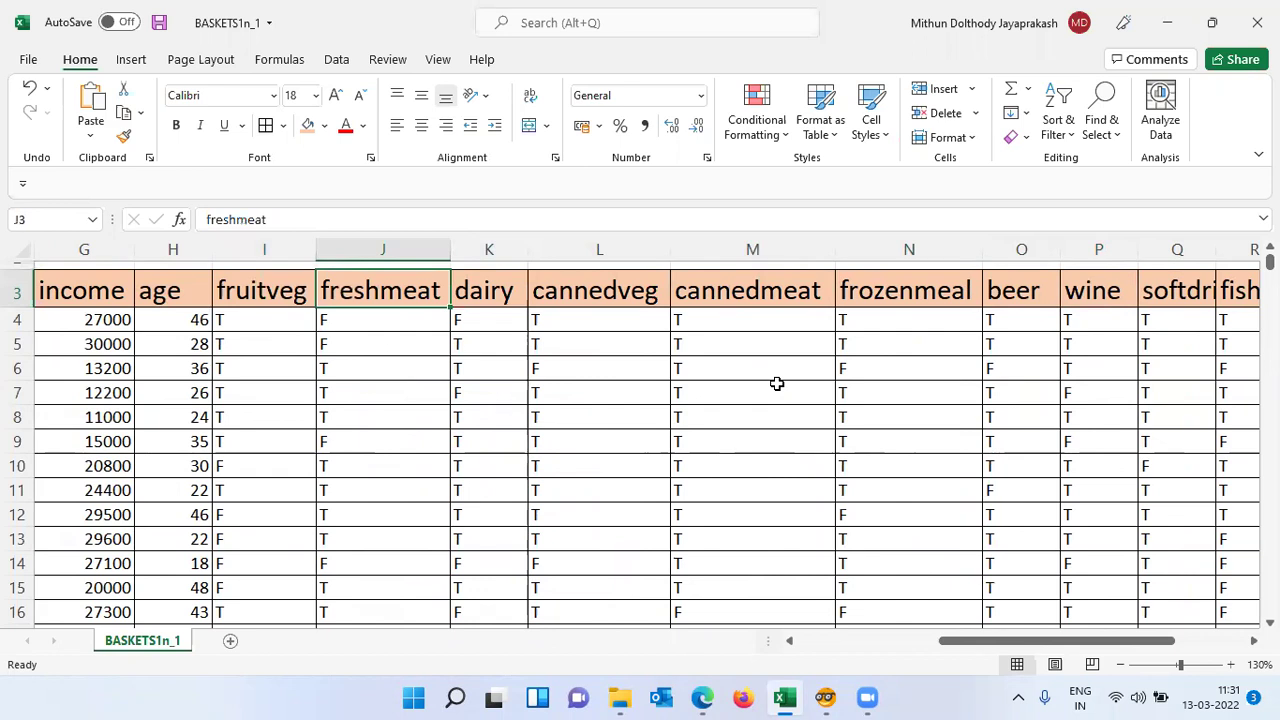
pyautogui.press('Right')
pyautogui.press('Right')
pyautogui.press('Right')
pyautogui.press('Right')
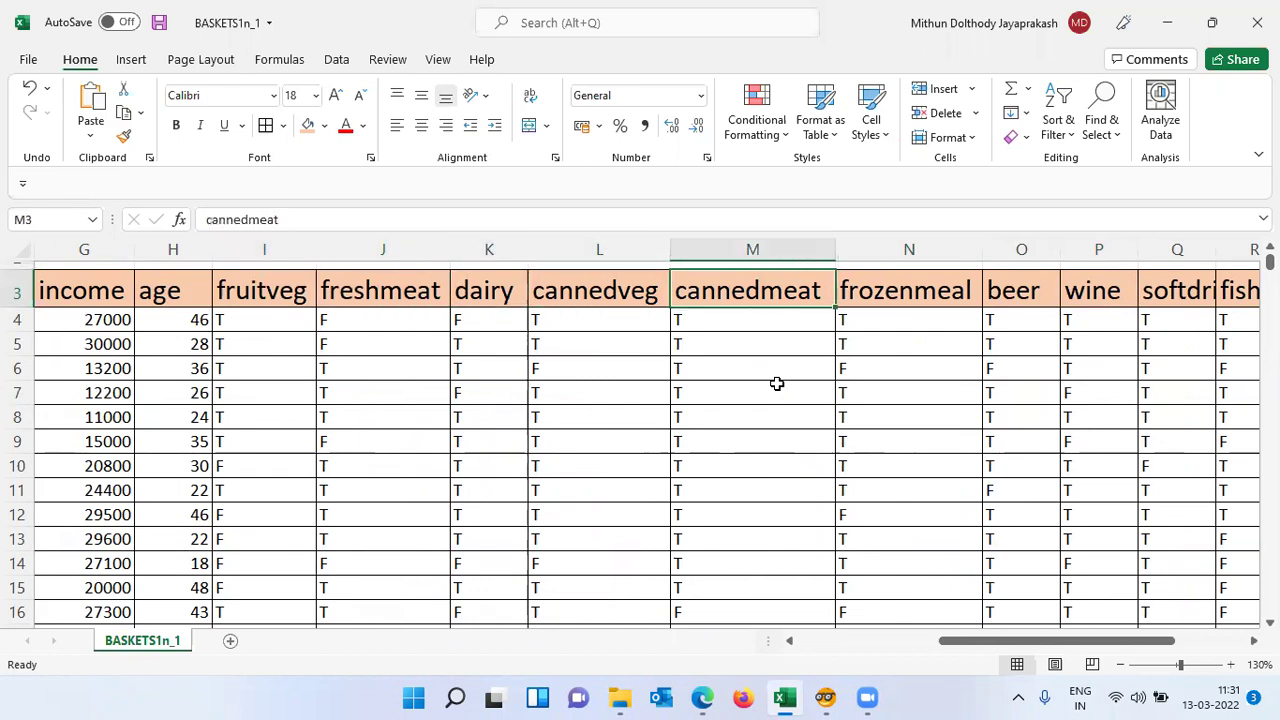
pyautogui.press('Right')
pyautogui.press('Right')
pyautogui.press('Right')
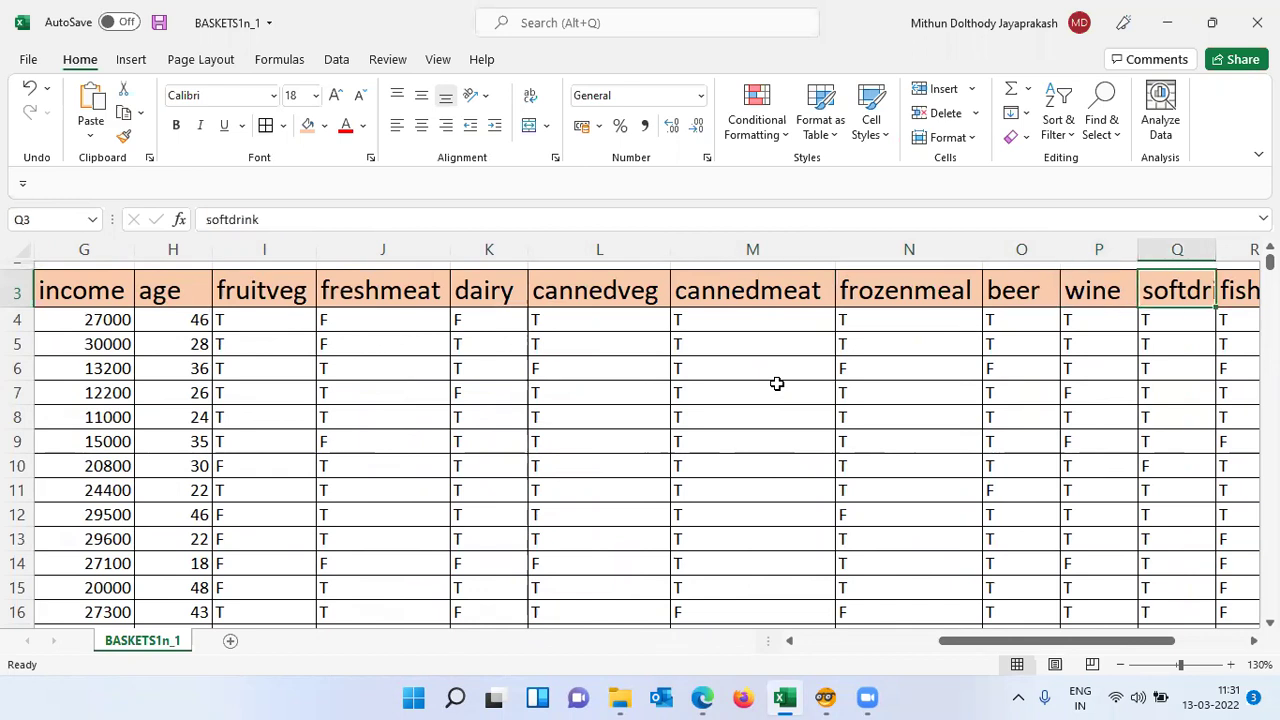
pyautogui.press('Right')
pyautogui.press('Right')
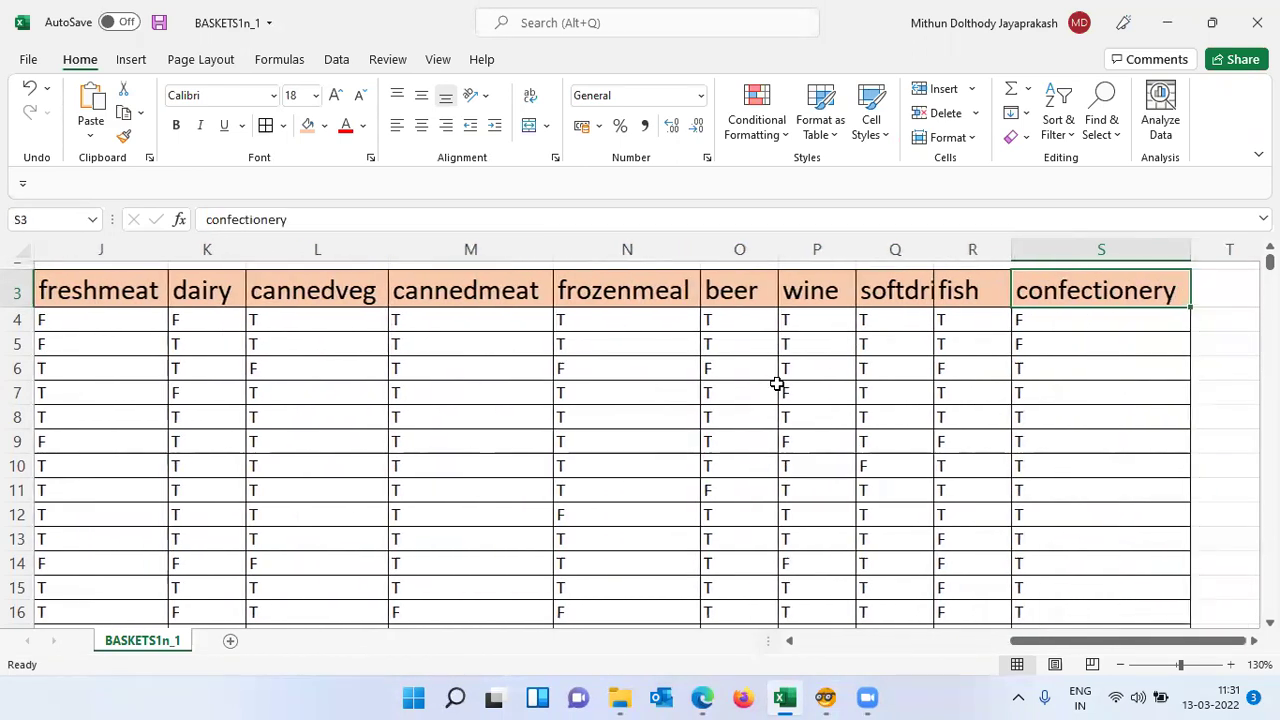
# Return to the fruitveg column and examine its T/F values from row 4 down to row 10.
pyautogui.press('Left')
pyautogui.press('Left')
pyautogui.press('Left')
pyautogui.press('Left')
pyautogui.press('Left')
pyautogui.press('Left')
pyautogui.press('Left')
pyautogui.press('Left')
pyautogui.press('Left')
pyautogui.press('Left')
pyautogui.press('Left')
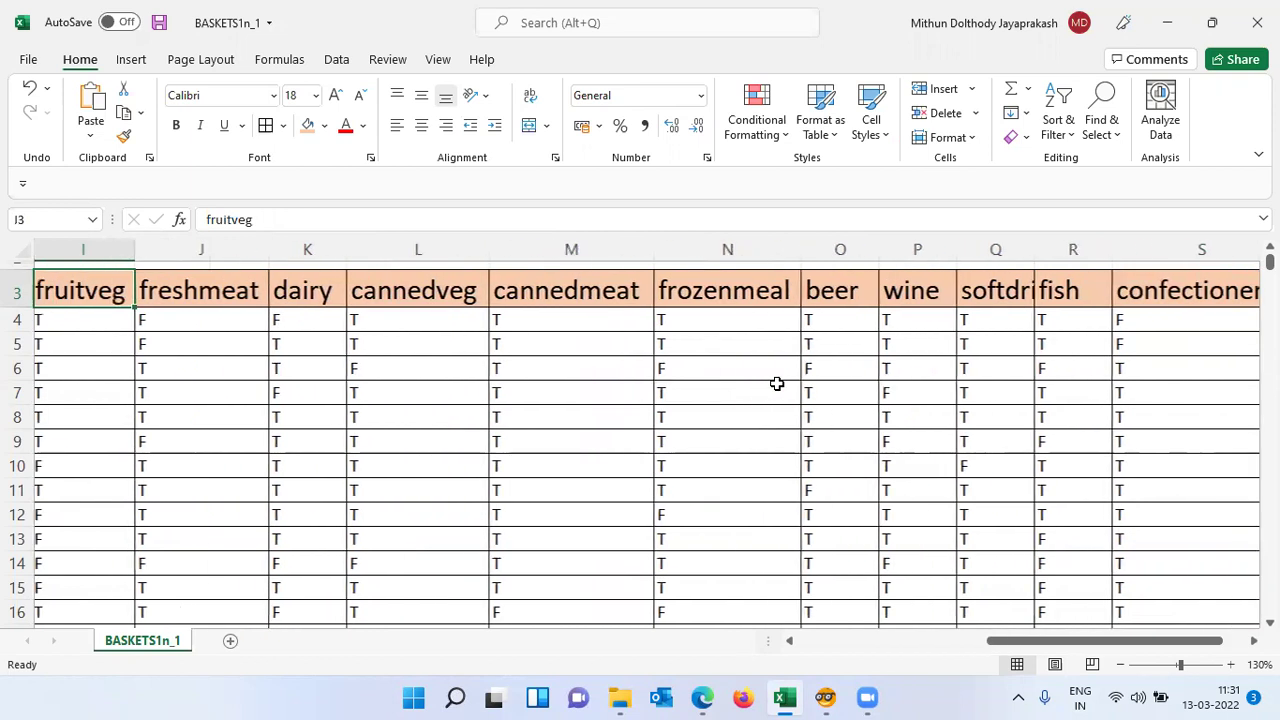
pyautogui.press('Right')
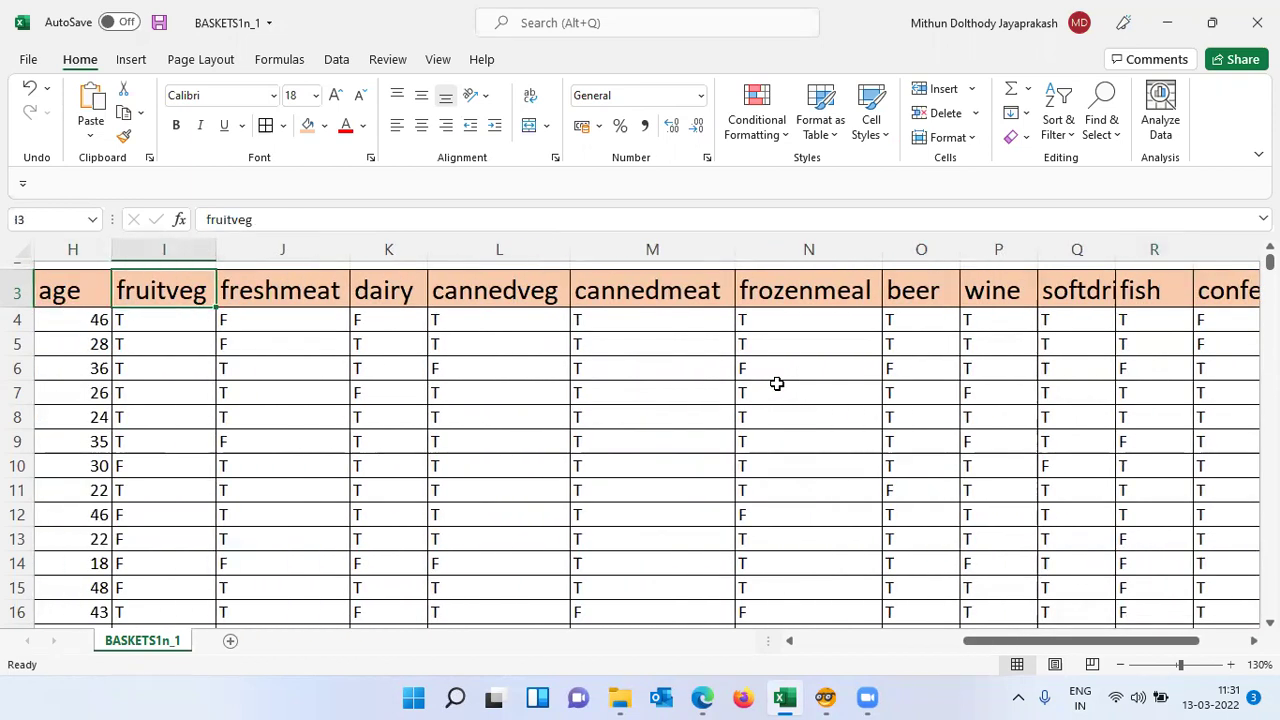
pyautogui.press('Down')
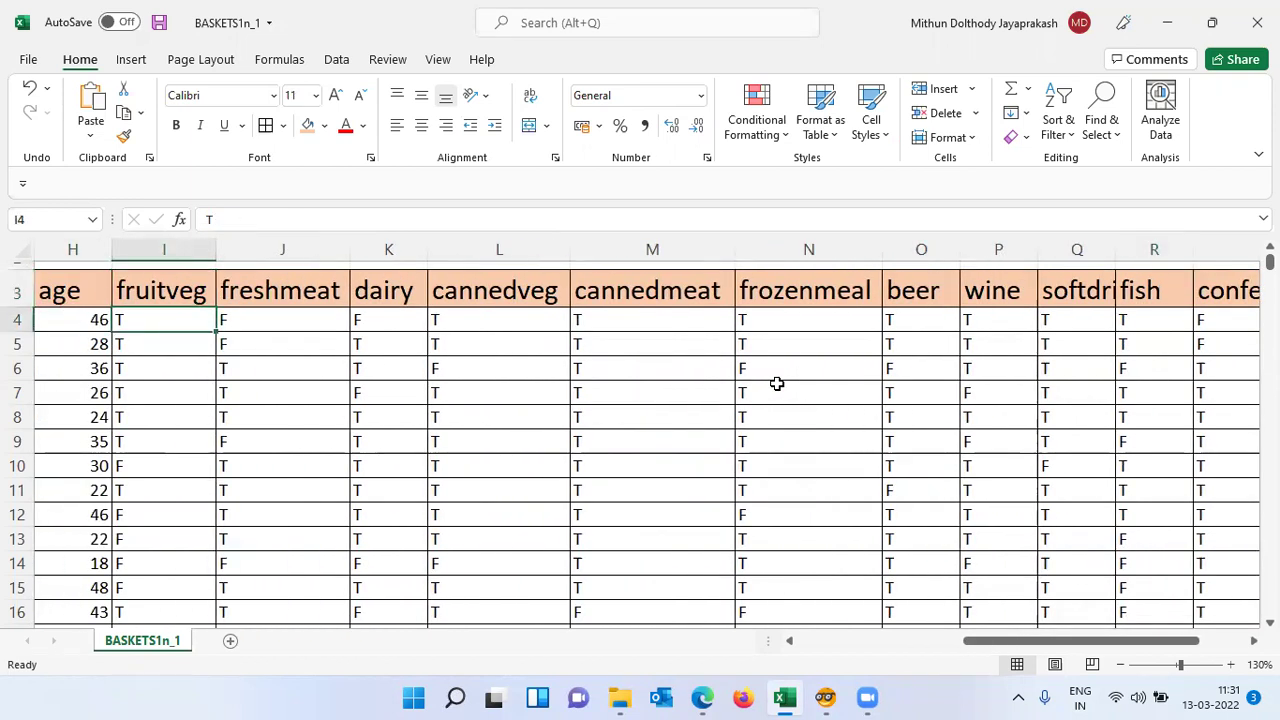
pyautogui.press('Down')
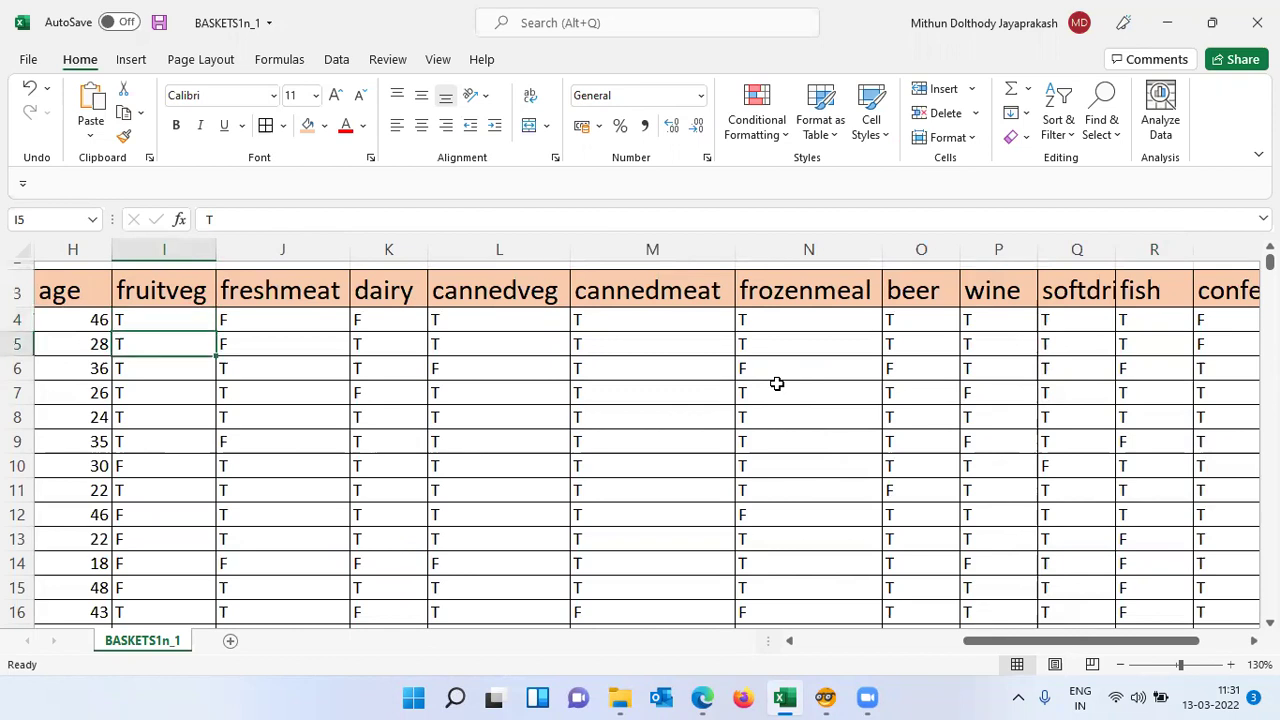
pyautogui.press('Down')
pyautogui.press('Down')
pyautogui.press('Down')
pyautogui.press('Down')
pyautogui.press('Down')
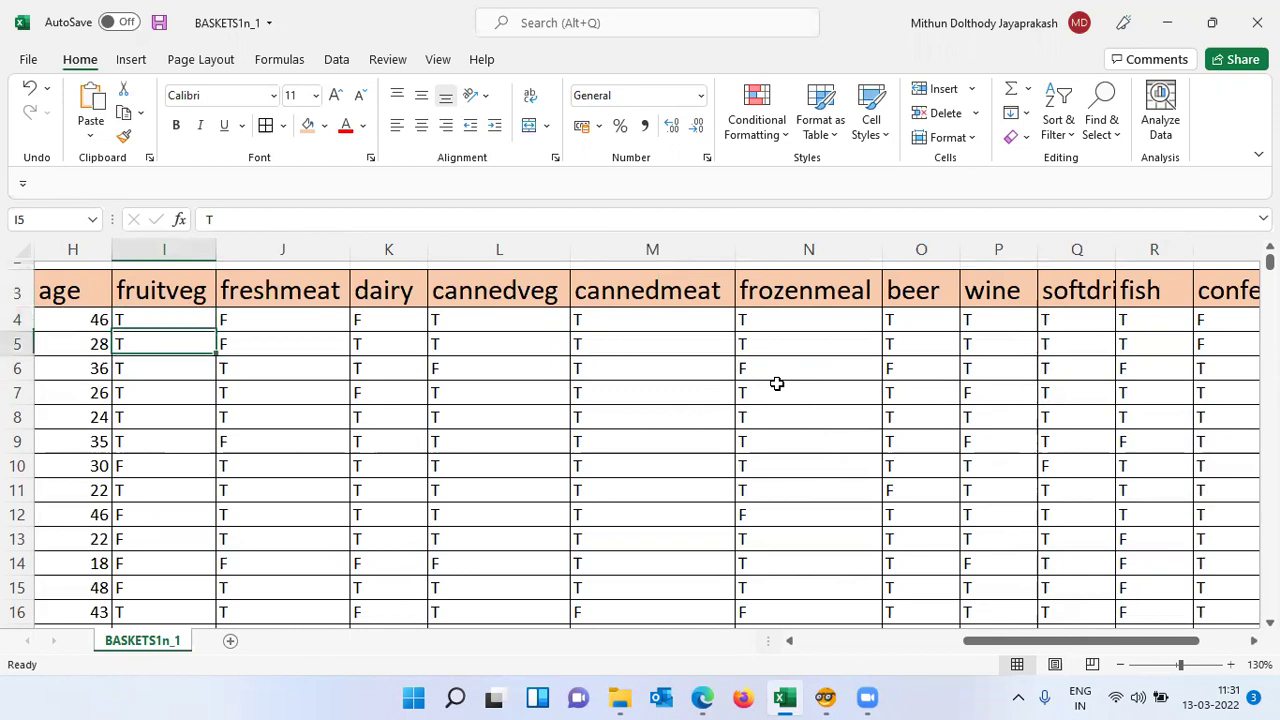
# Go back to the first customer record in row 4 and read its fields from cardid to age.
pyautogui.press('Left')
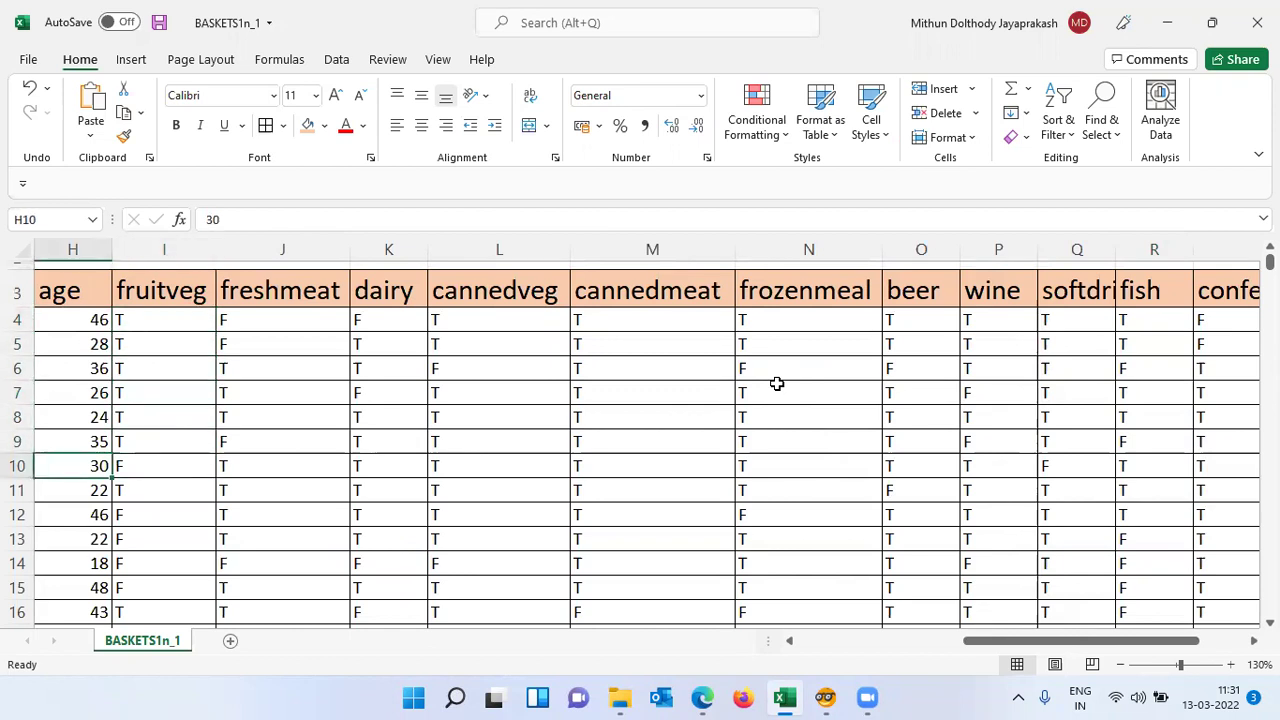
pyautogui.press('Left')
pyautogui.press('Left')
pyautogui.press('Left')
pyautogui.press('Left')
pyautogui.press('Left')
pyautogui.press('Left')
pyautogui.press('Left')
pyautogui.press('Up')
pyautogui.press('Up')
pyautogui.press('Up')
pyautogui.press('Up')
pyautogui.press('Up')
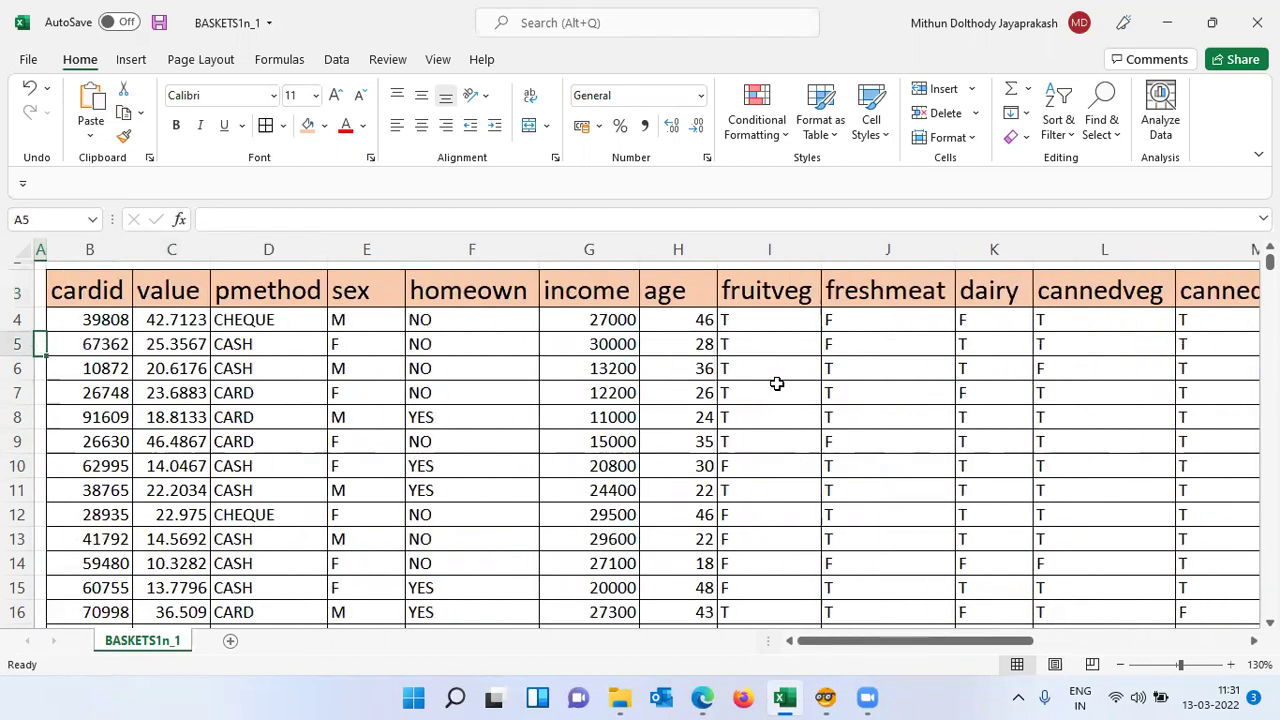
pyautogui.press('Up')
pyautogui.press('Right')
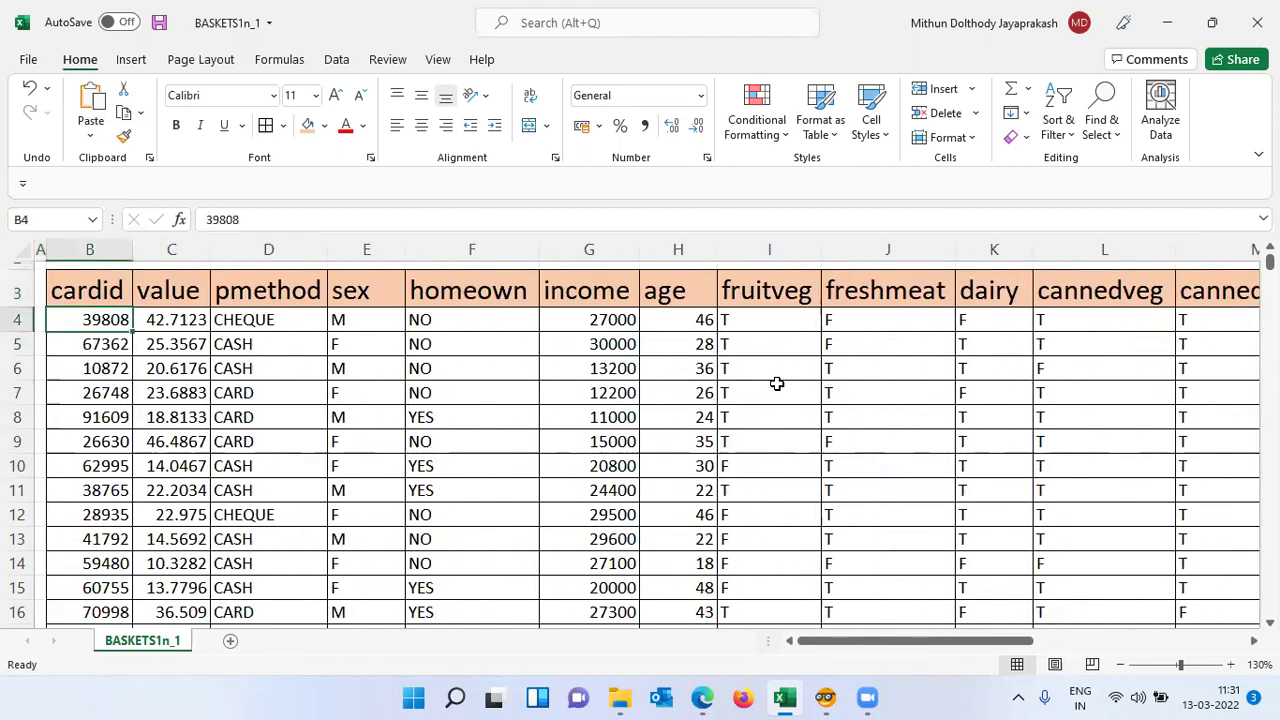
pyautogui.press('Right')
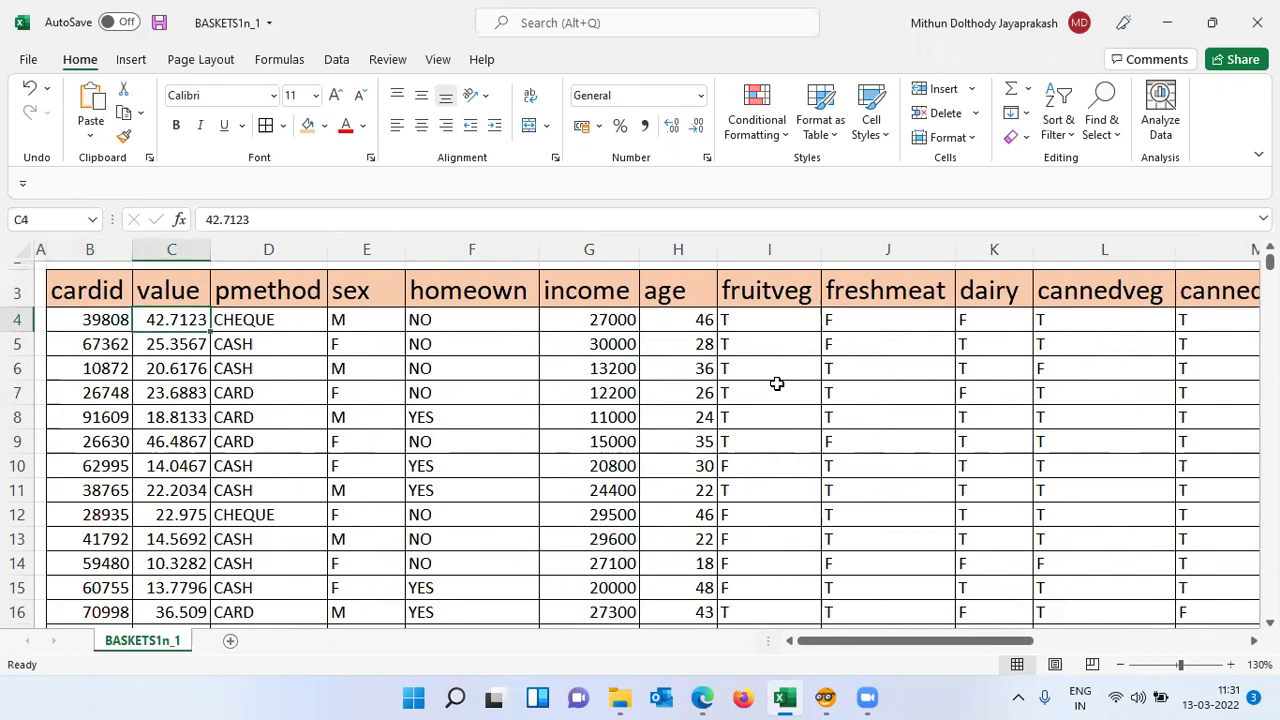
pyautogui.press('Right')
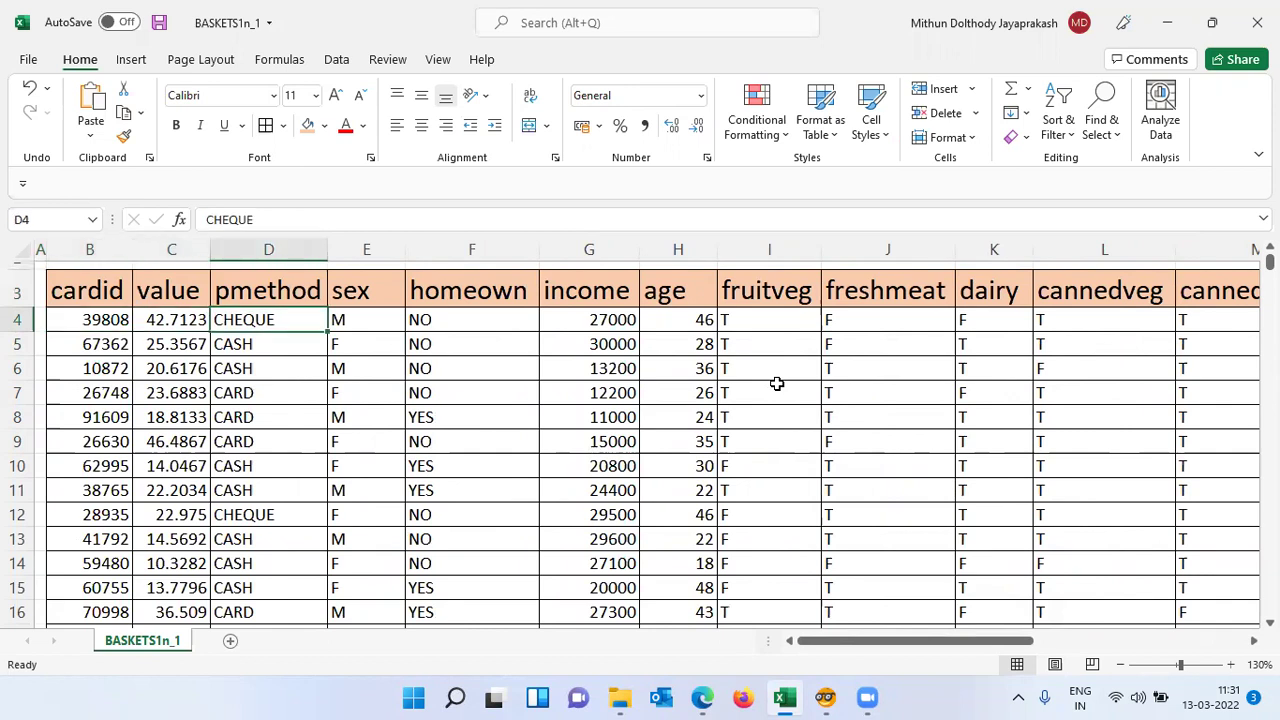
pyautogui.press('Right')
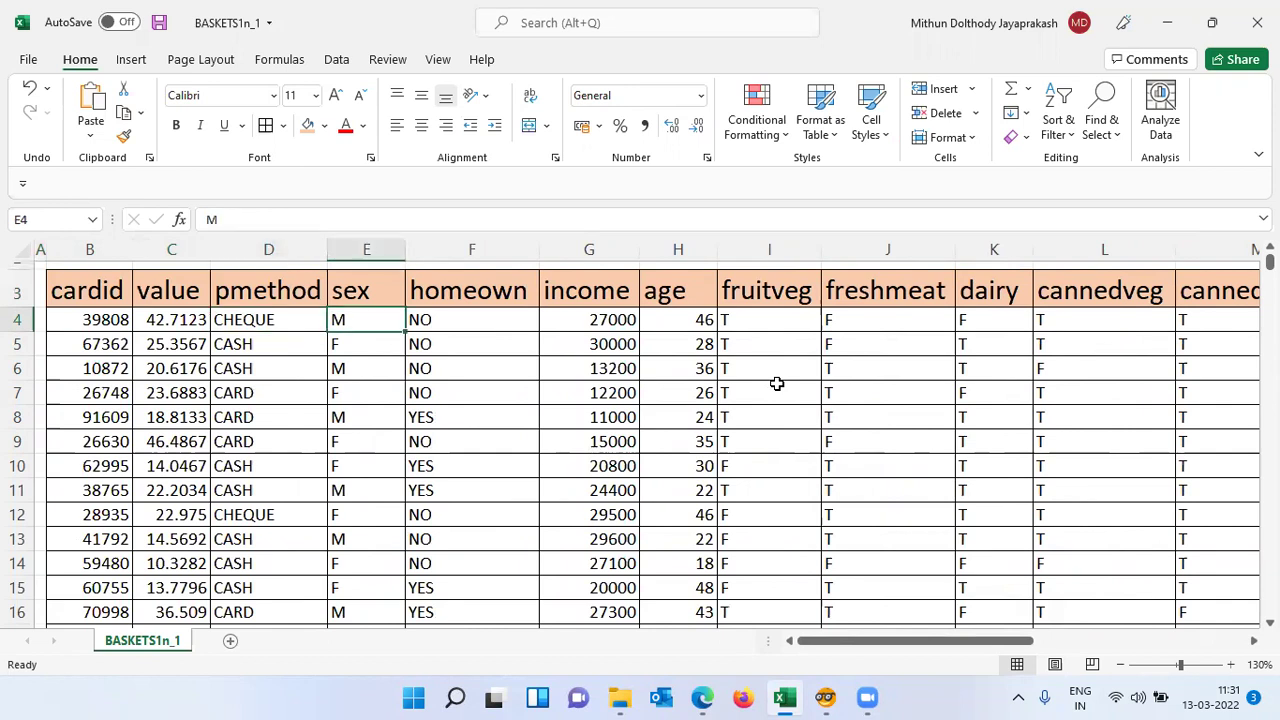
pyautogui.press('Right')
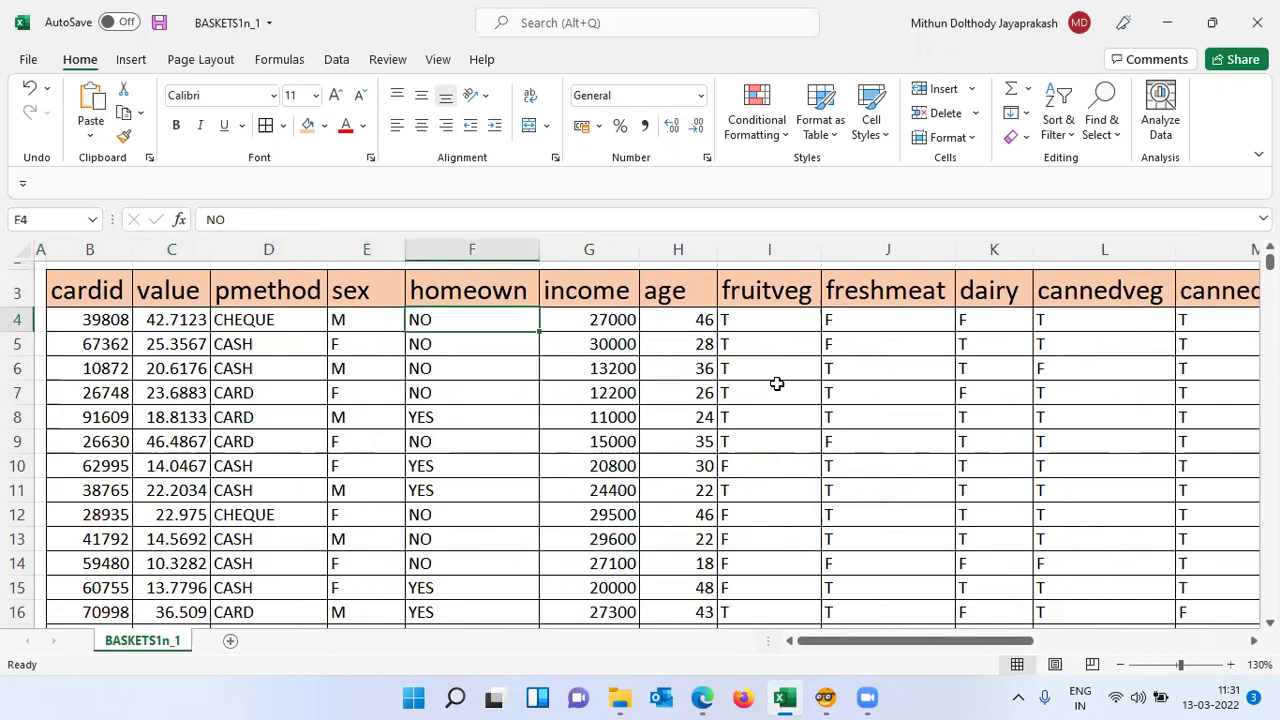
pyautogui.press('Right')
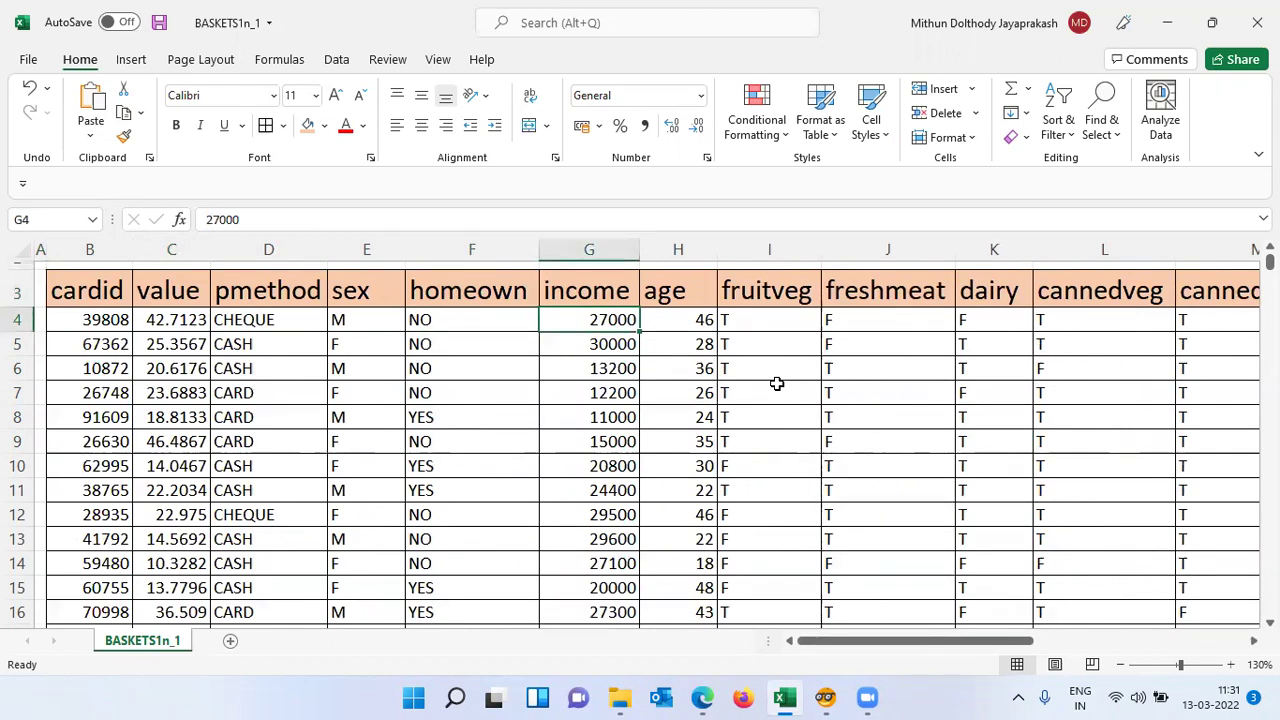
pyautogui.press('Right')
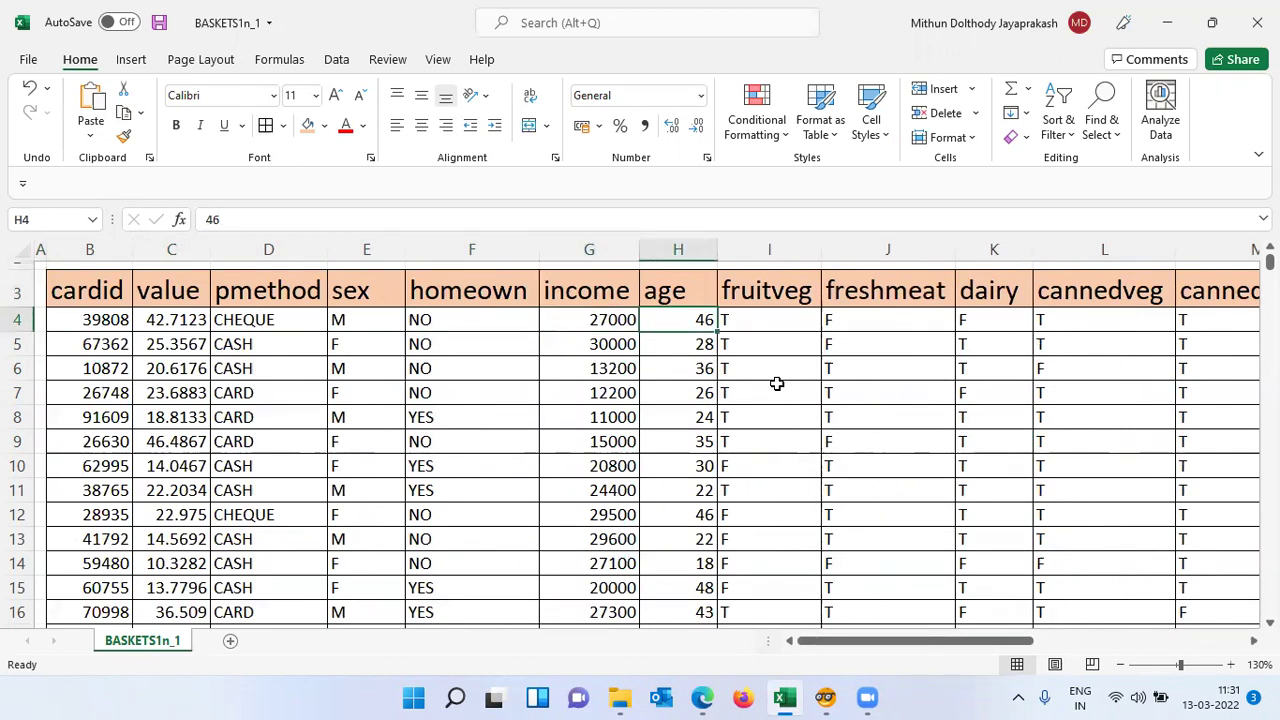
# Examine the first customer's T/F purchase flags in row 4, product by product from fruitveg through to fish.
pyautogui.press('Right')
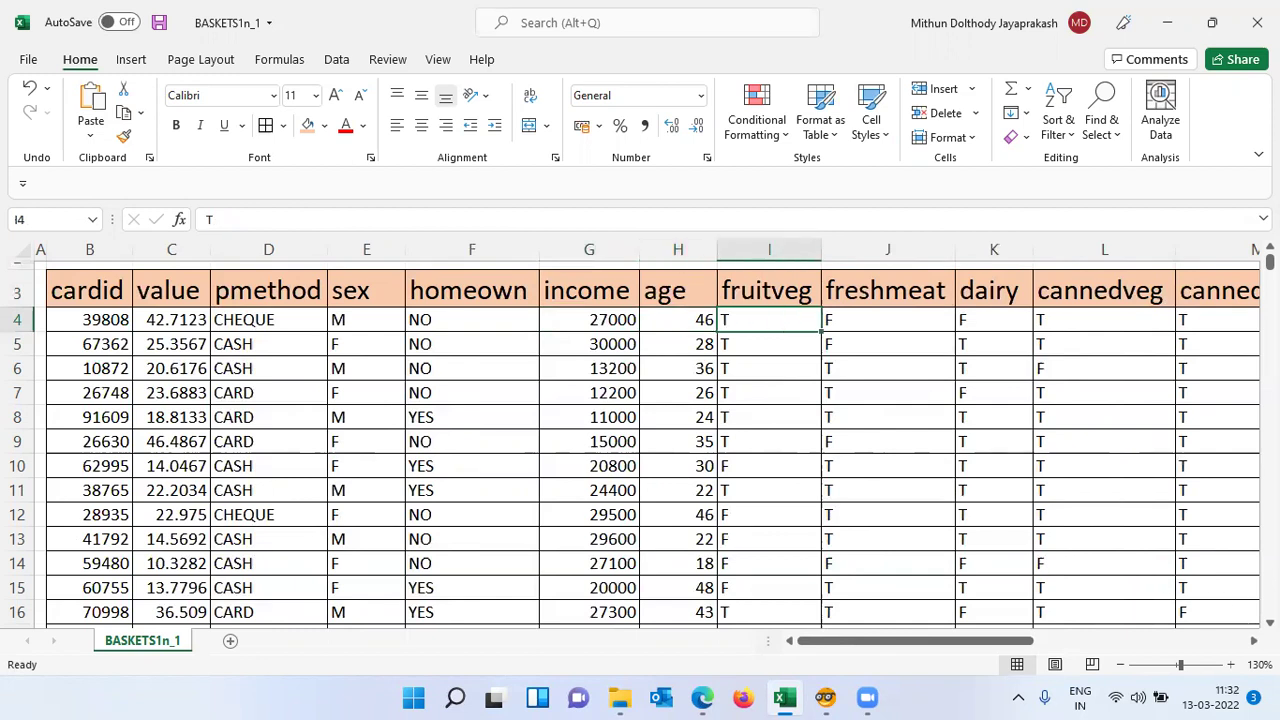
pyautogui.hscroll(1, 915, 640)
pyautogui.hscroll(4, 938, 640)
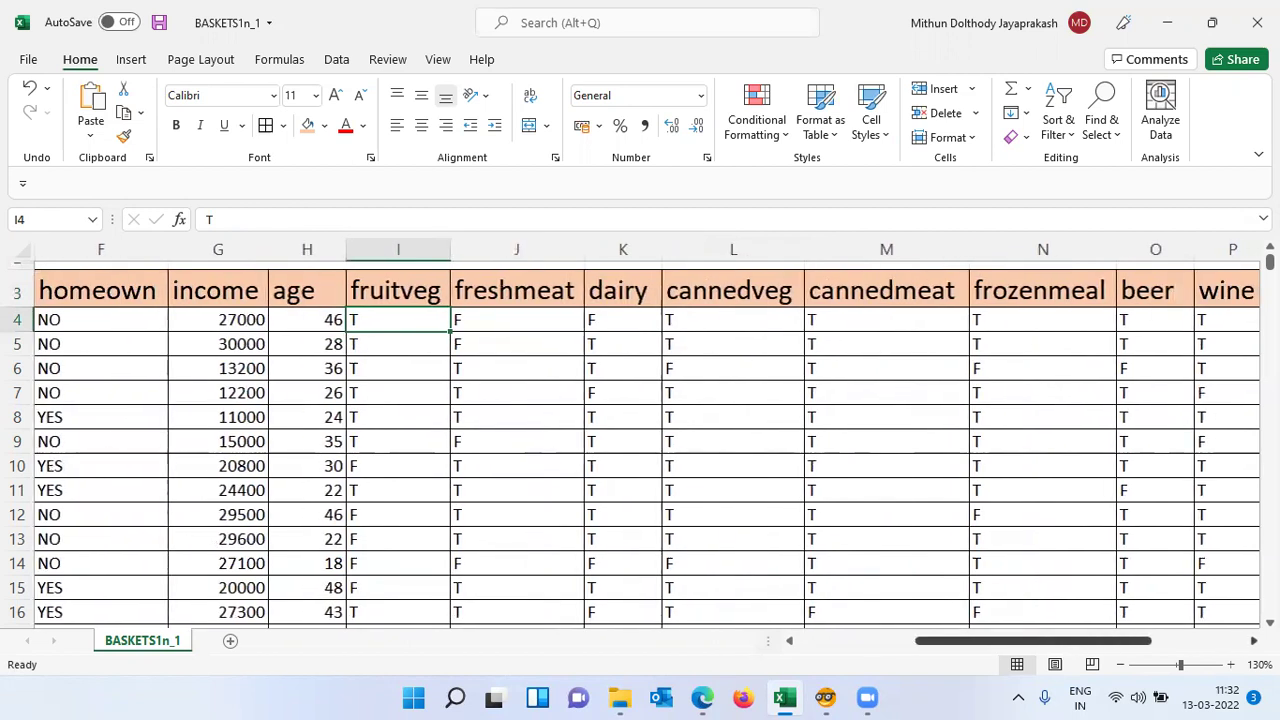
pyautogui.click(507, 323)
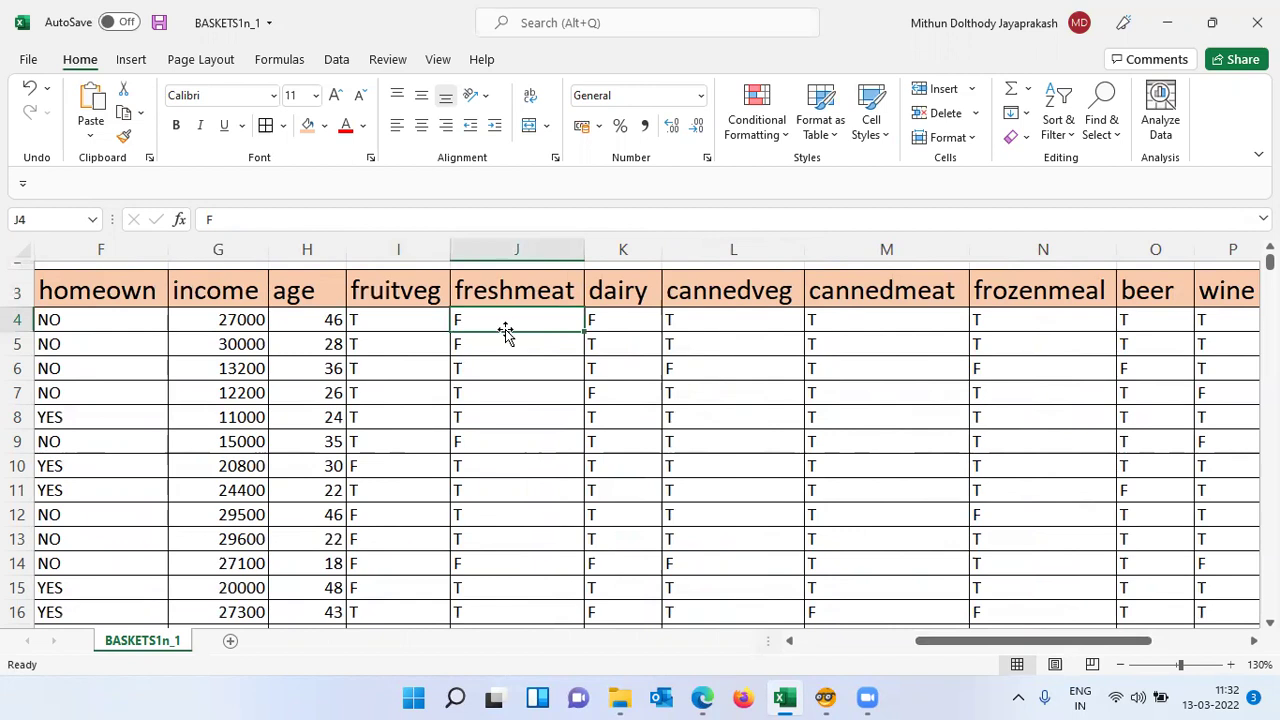
pyautogui.click(622, 323)
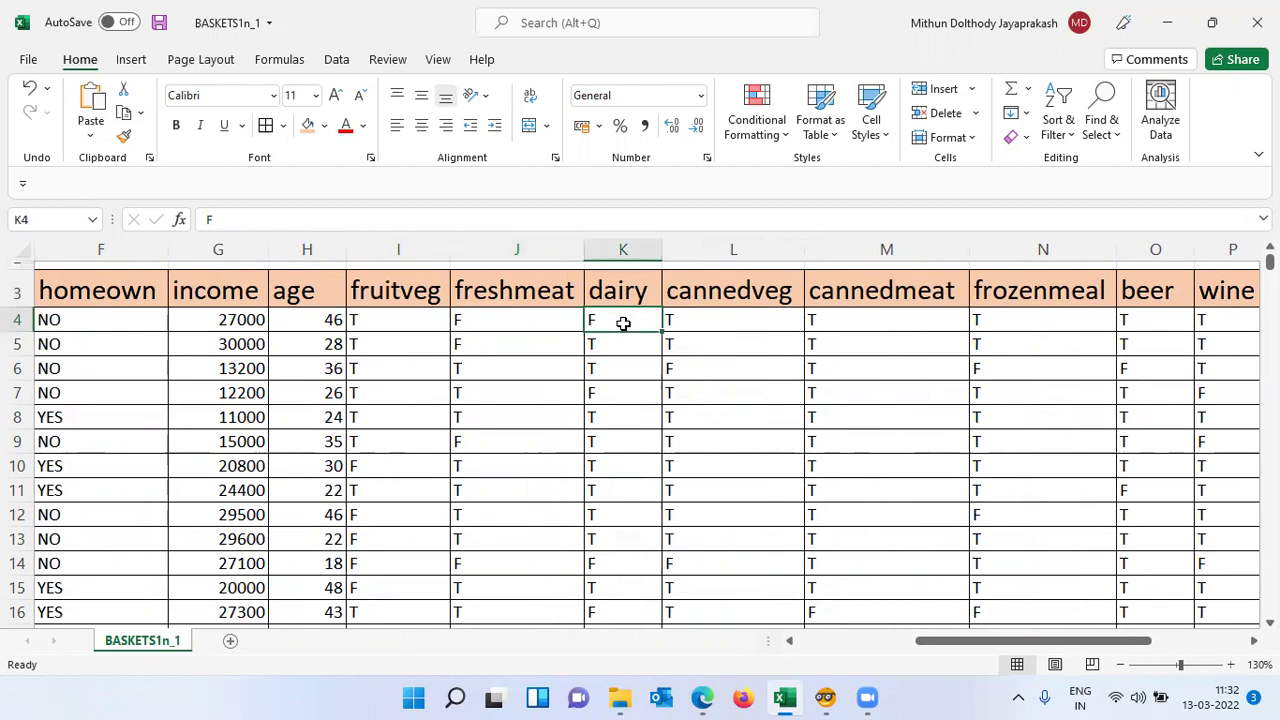
pyautogui.click(704, 323)
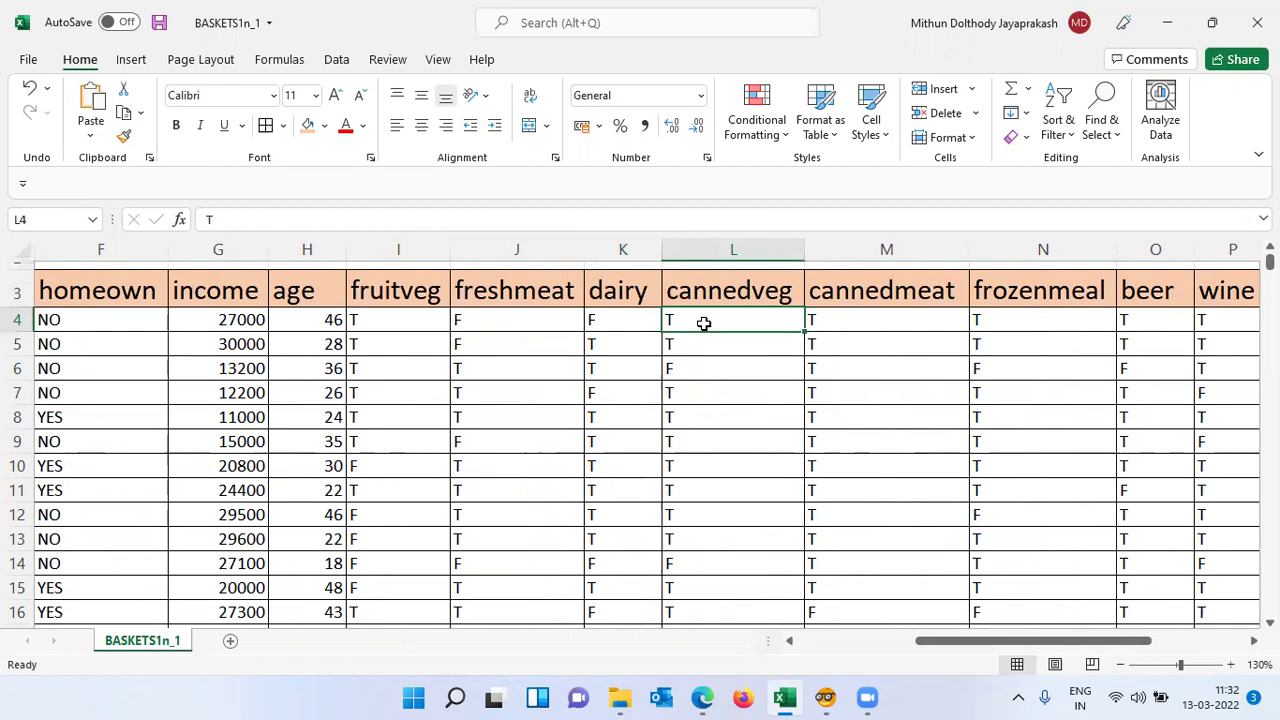
pyautogui.press('Right')
pyautogui.press('Right')
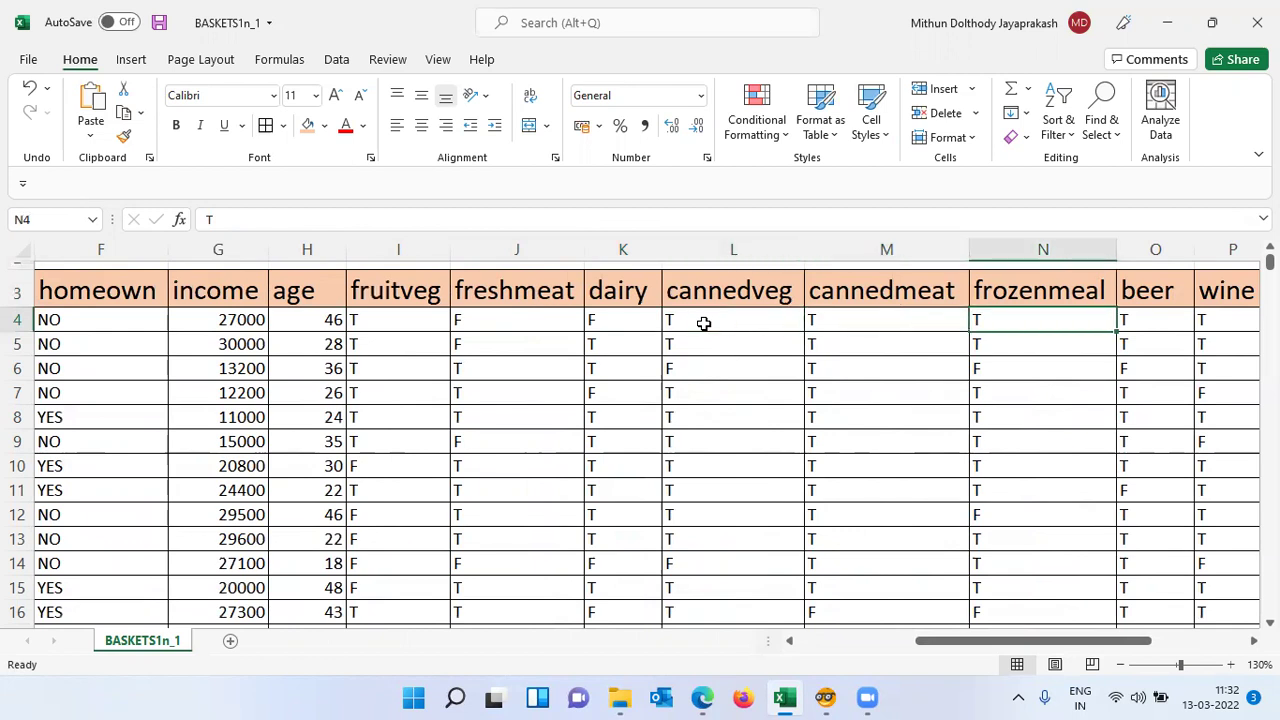
pyautogui.press('Right')
pyautogui.press('Right')
pyautogui.press('Right')
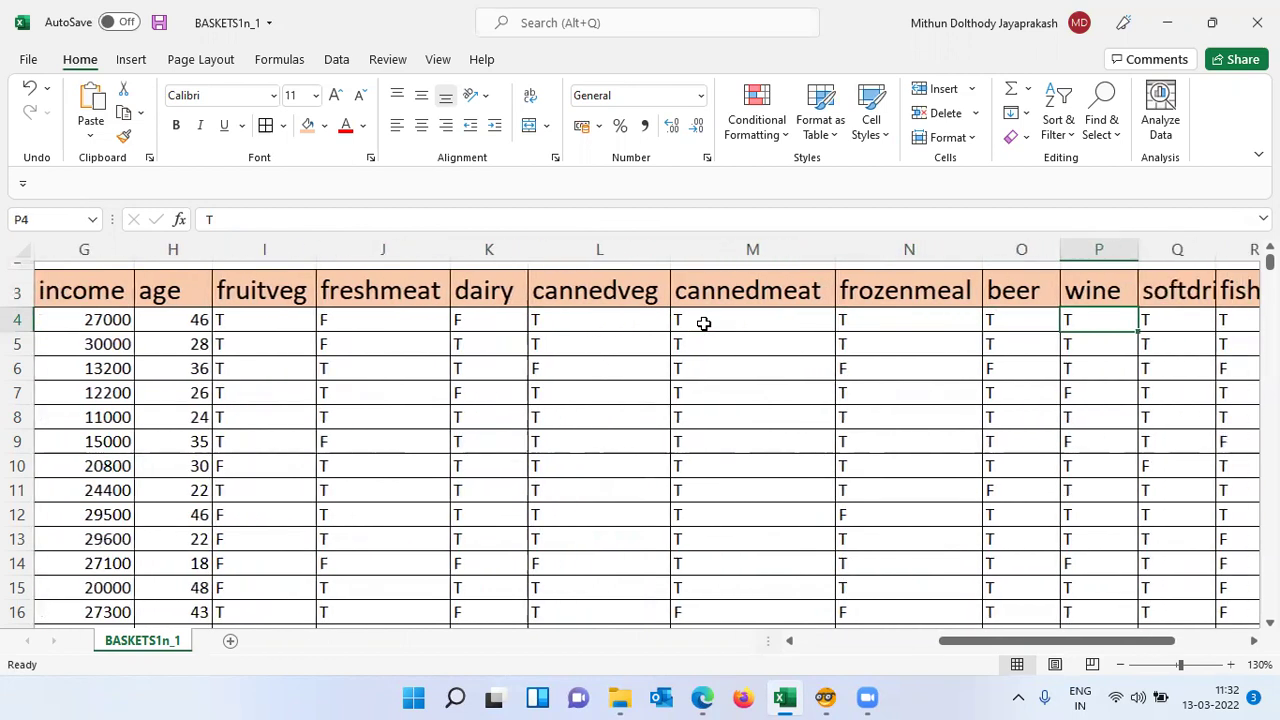
pyautogui.press('Right')
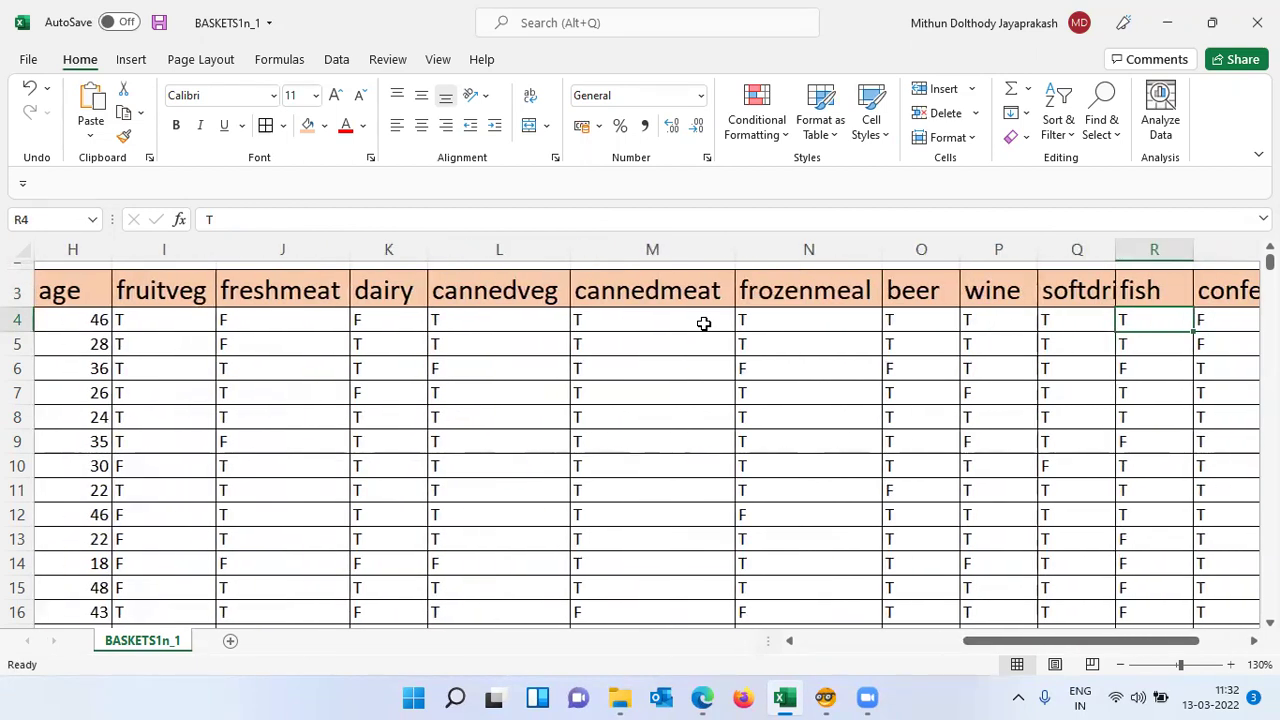
# Color the first customer's purchase flags from cannedveg to fish in row 4 with a red font.
pyautogui.hotkey('shift', 'Left')
pyautogui.hotkey('shift', 'Left')
pyautogui.hotkey('shift', 'Left')
pyautogui.hotkey('shift', 'Left')
pyautogui.hotkey('shift', 'Left')
pyautogui.hotkey('shift', 'Left')
pyautogui.hotkey('shift', 'Left')
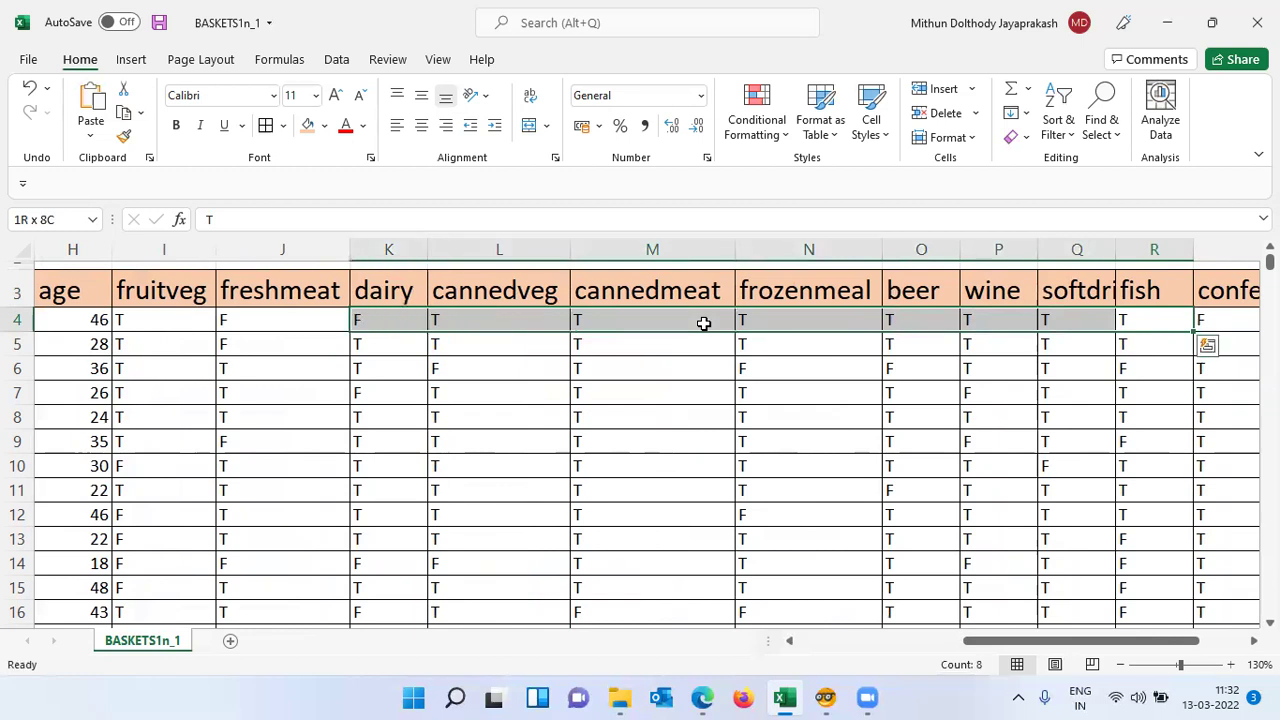
pyautogui.hotkey('shift', 'Right')
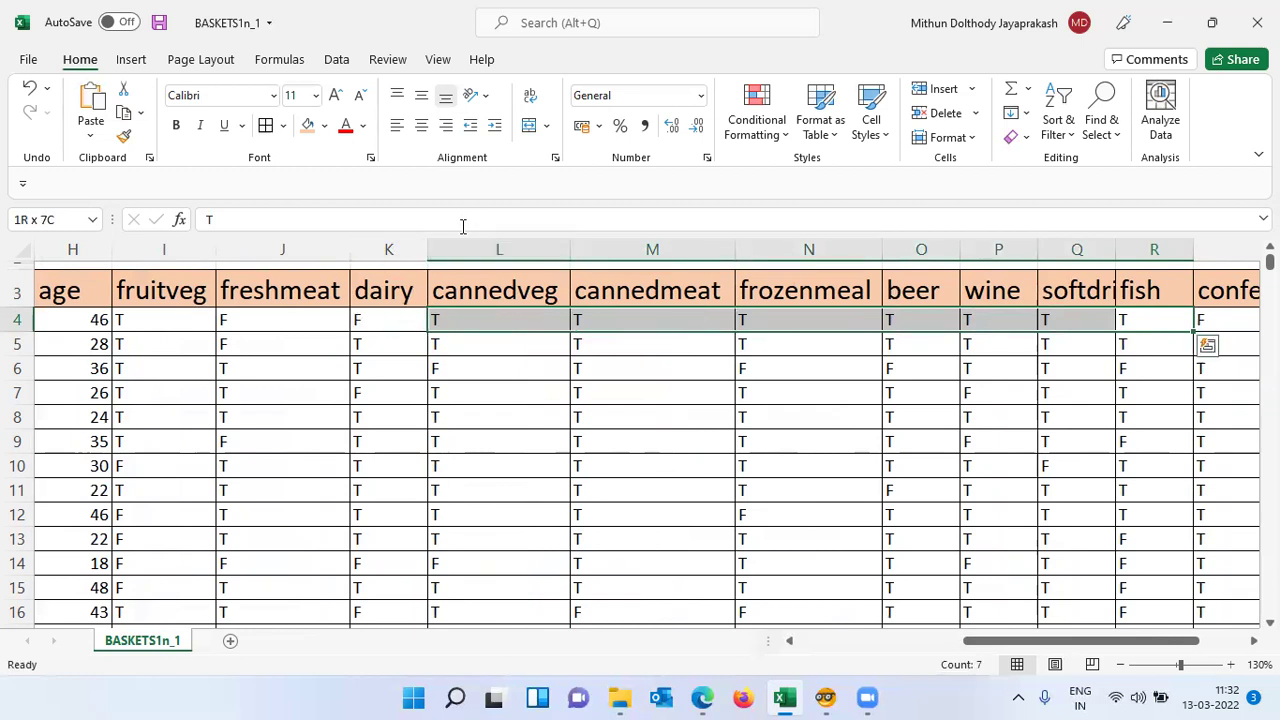
pyautogui.click(345, 128)
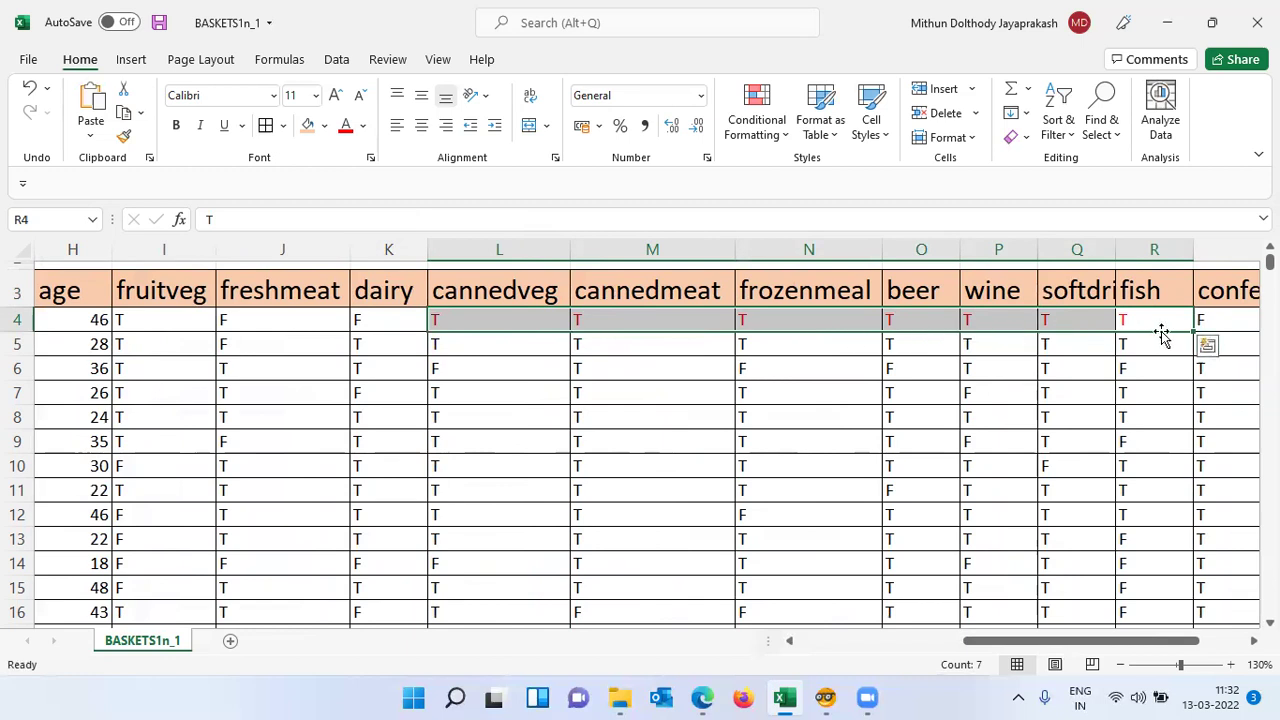
# Check the first customer's confectionery flag, and go back across the row 4 product flags as far as age.
pyautogui.moveTo(1180, 640); pyautogui.dragTo(1230, 640)
pyautogui.click(964, 330)
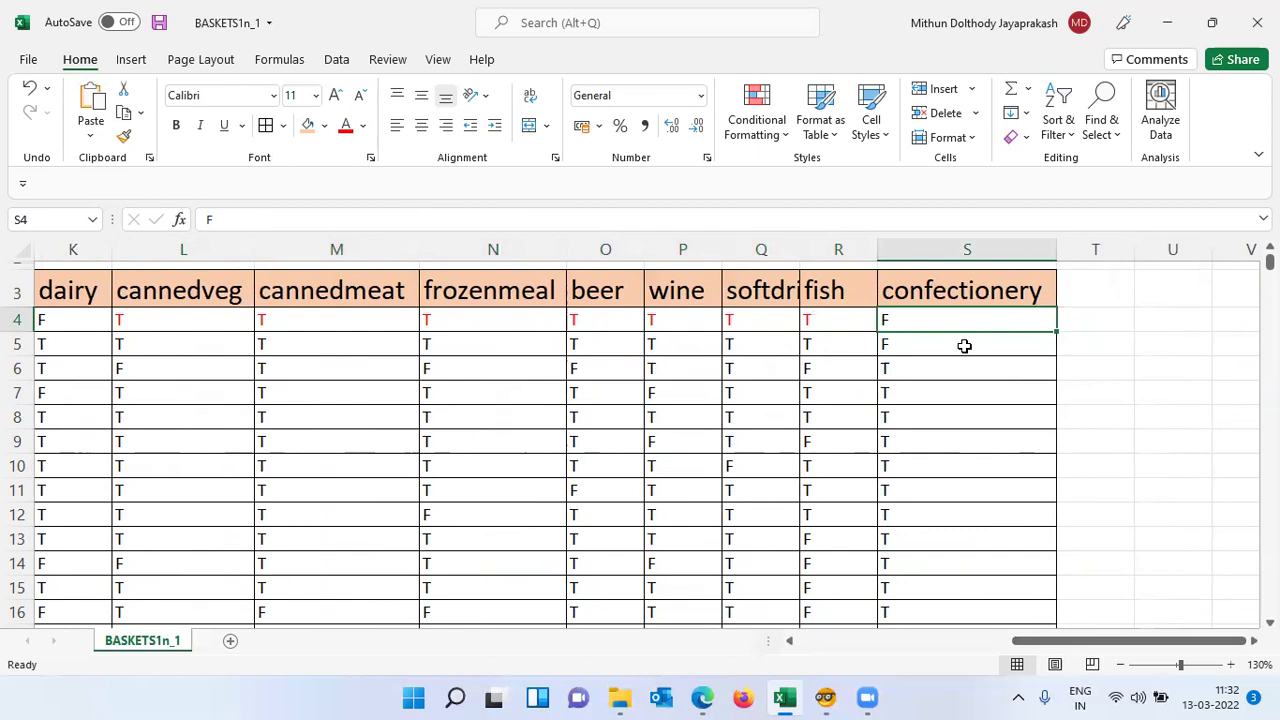
pyautogui.press('Left')
pyautogui.press('Left')
pyautogui.press('Left')
pyautogui.press('Left')
pyautogui.press('Left')
pyautogui.press('Left')
pyautogui.press('Left')
pyautogui.press('Left')
pyautogui.press('Left')
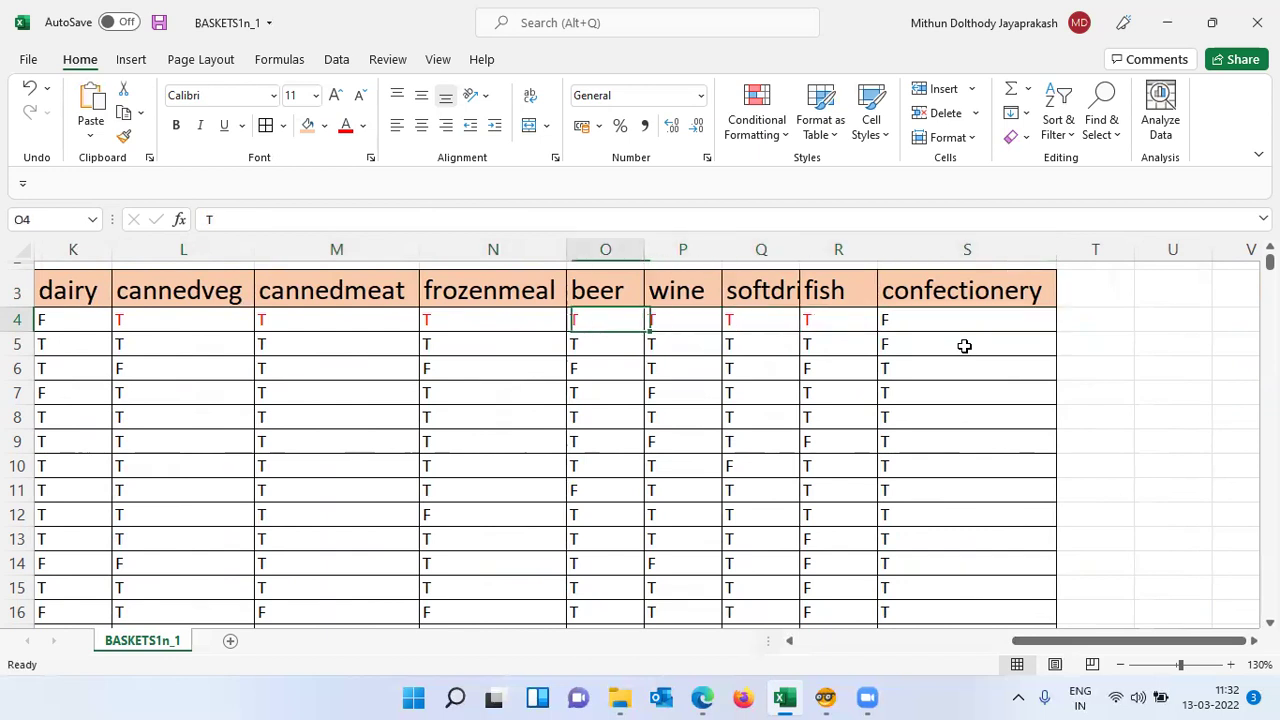
pyautogui.press('Left')
pyautogui.press('Left')
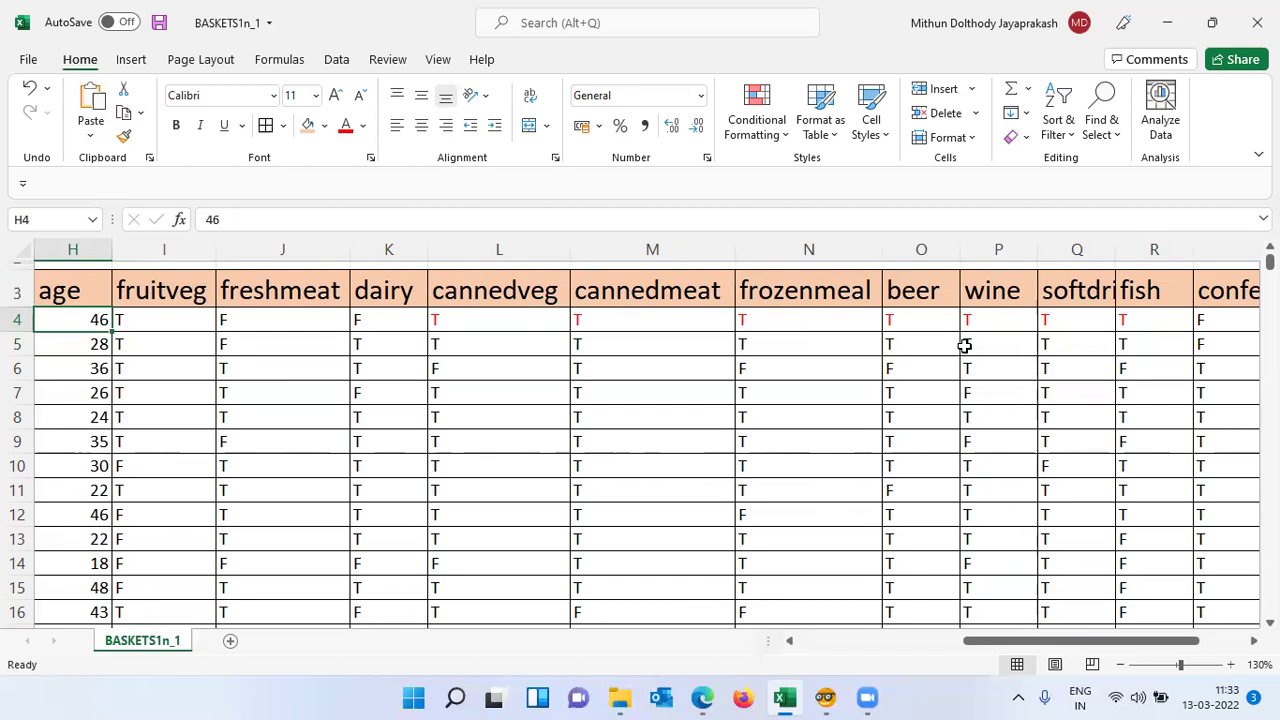
# Return to the first record's cardid, jump to the last record of the dataset and select the whole of row 1003.
pyautogui.press('Left')
pyautogui.press('Left')
pyautogui.press('Left')
pyautogui.press('Left')
pyautogui.press('Left')
pyautogui.press('Left')
pyautogui.press('Left')
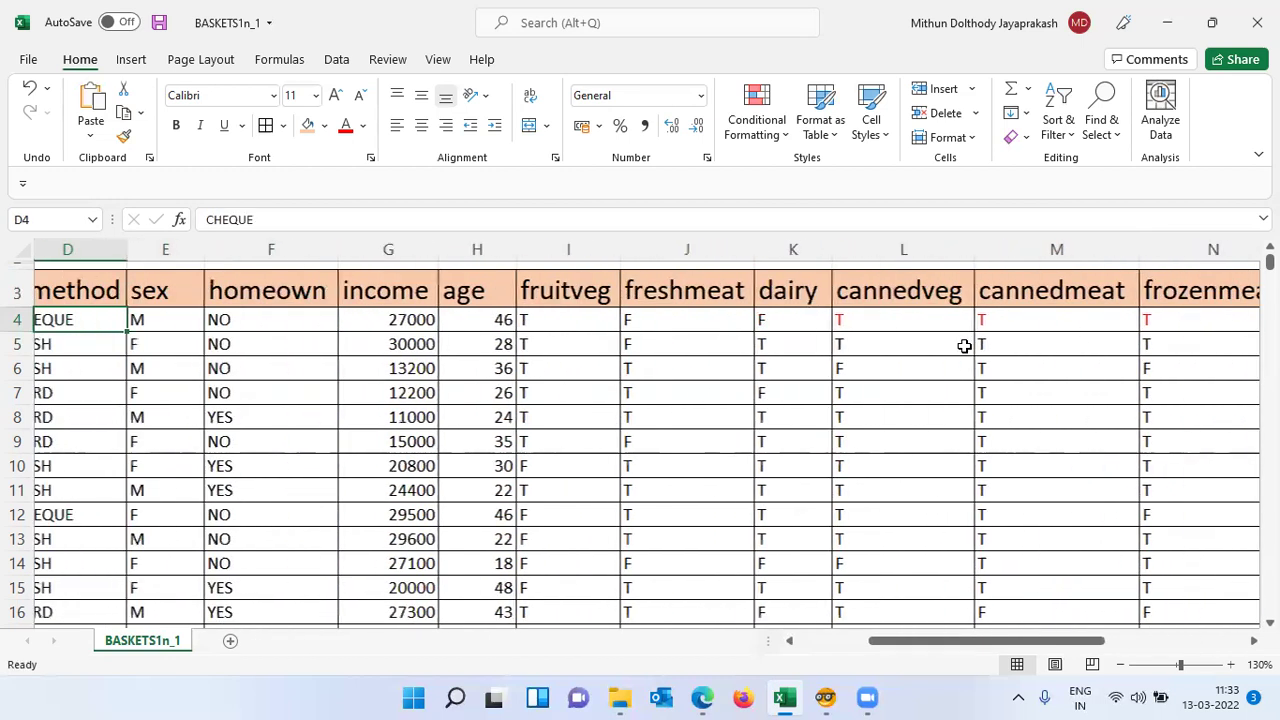
pyautogui.press('Right')
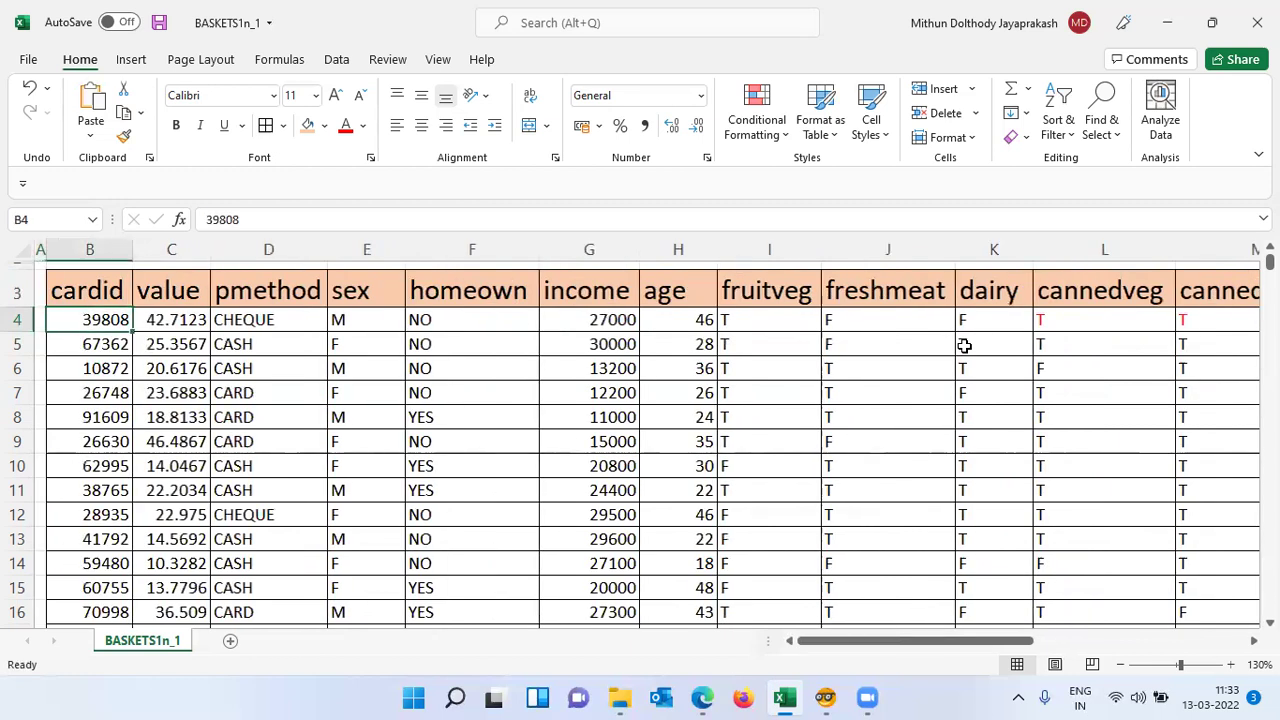
pyautogui.hotkey('ctrl', 'Down')
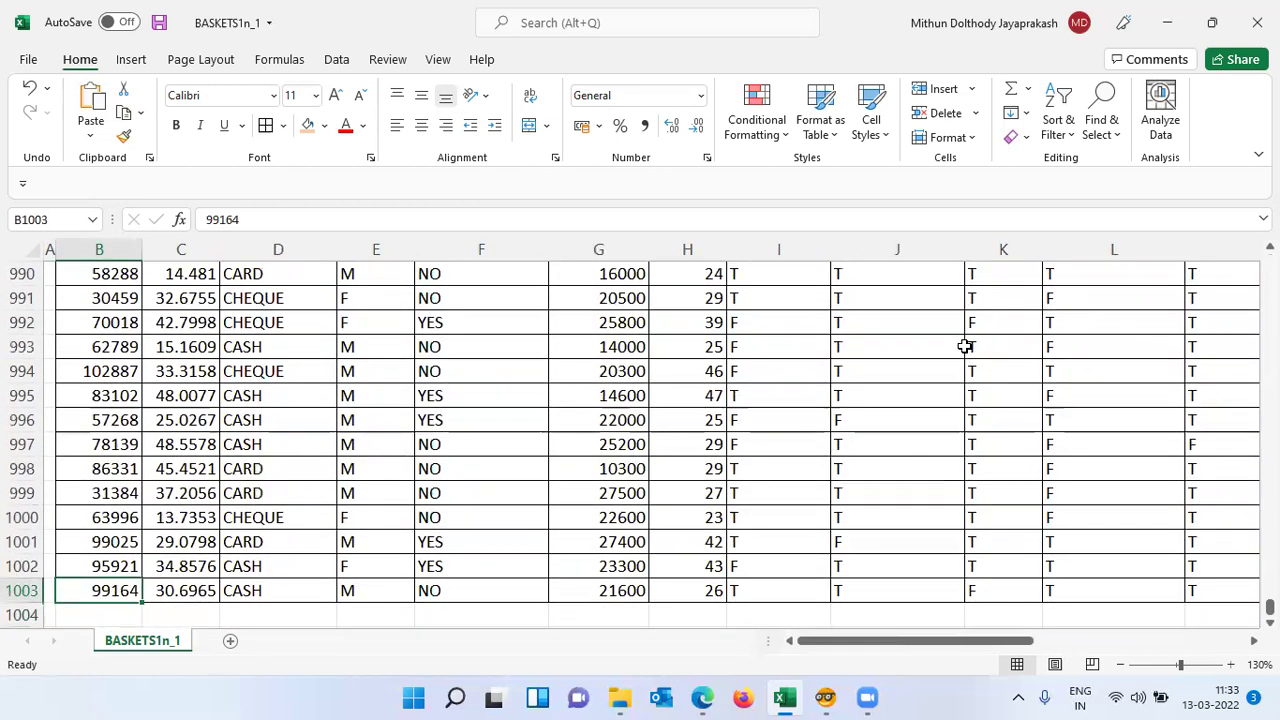
pyautogui.click(36, 590)
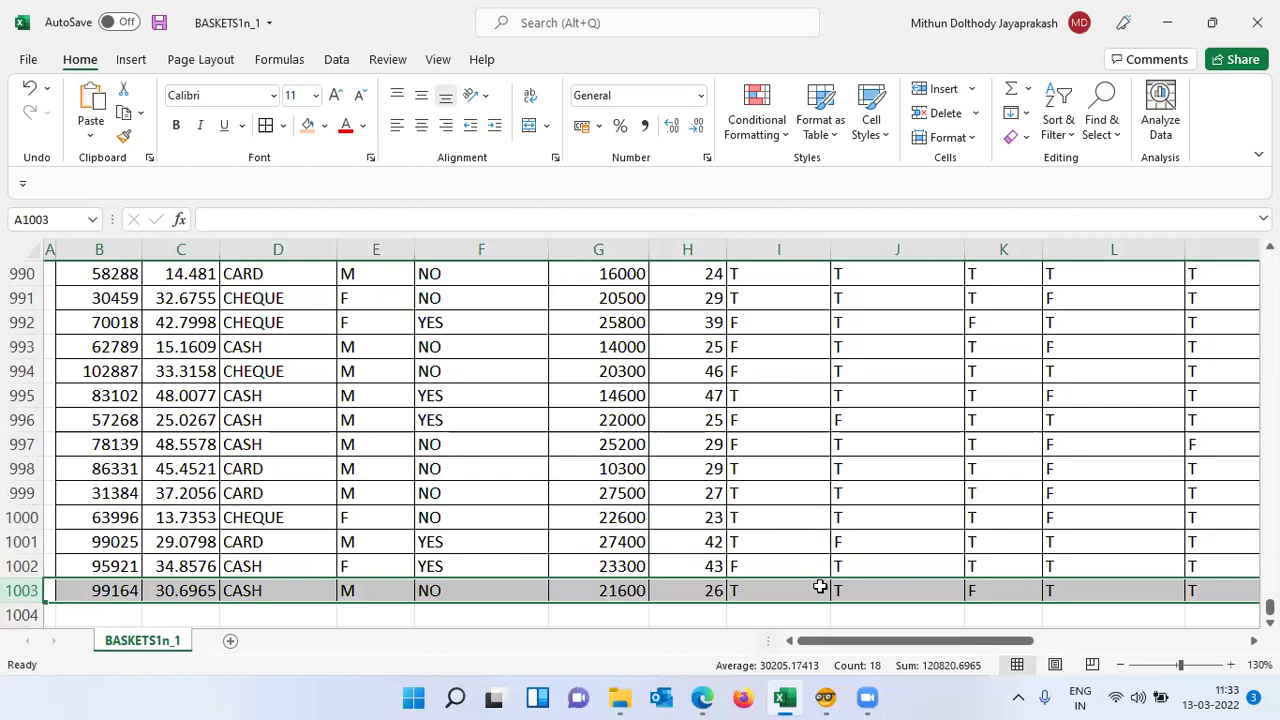
# Look at the empty Orange canvas, and switch back to Excel to return to the top of the BASKETS1n_1 sheet.
pyautogui.moveTo(827, 695)
pyautogui.click(817, 630)
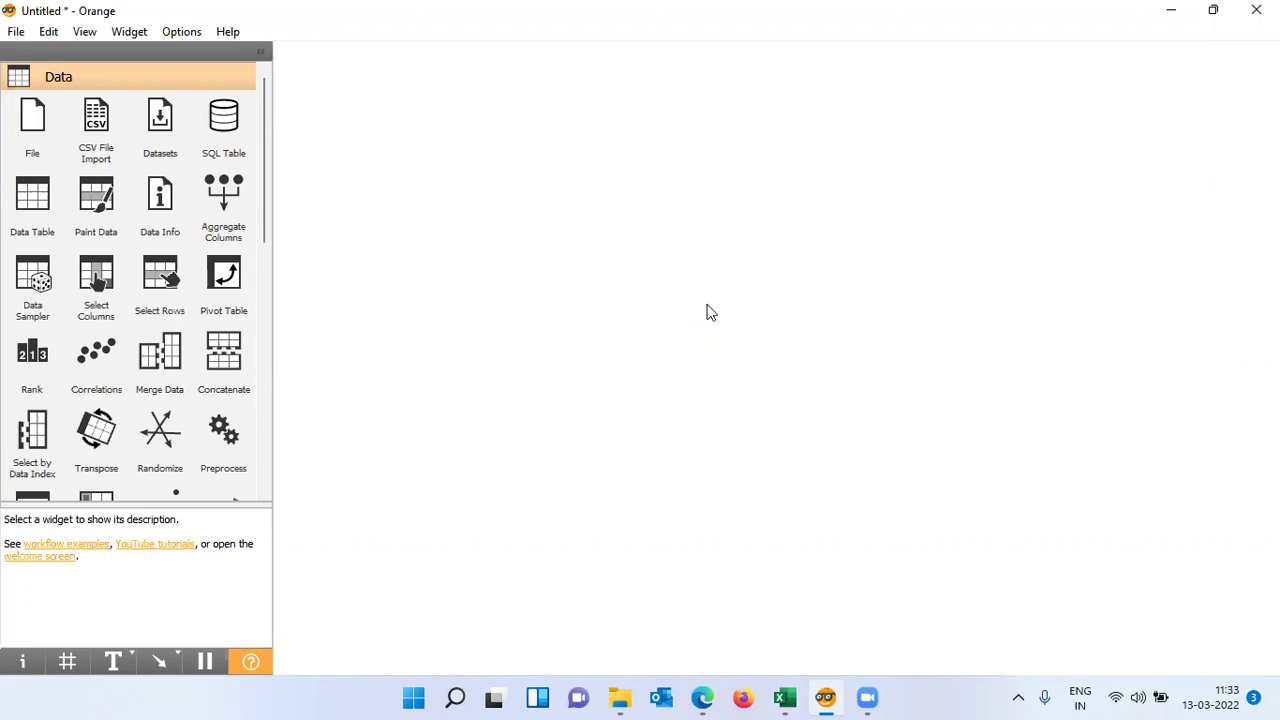
pyautogui.moveTo(785, 698)
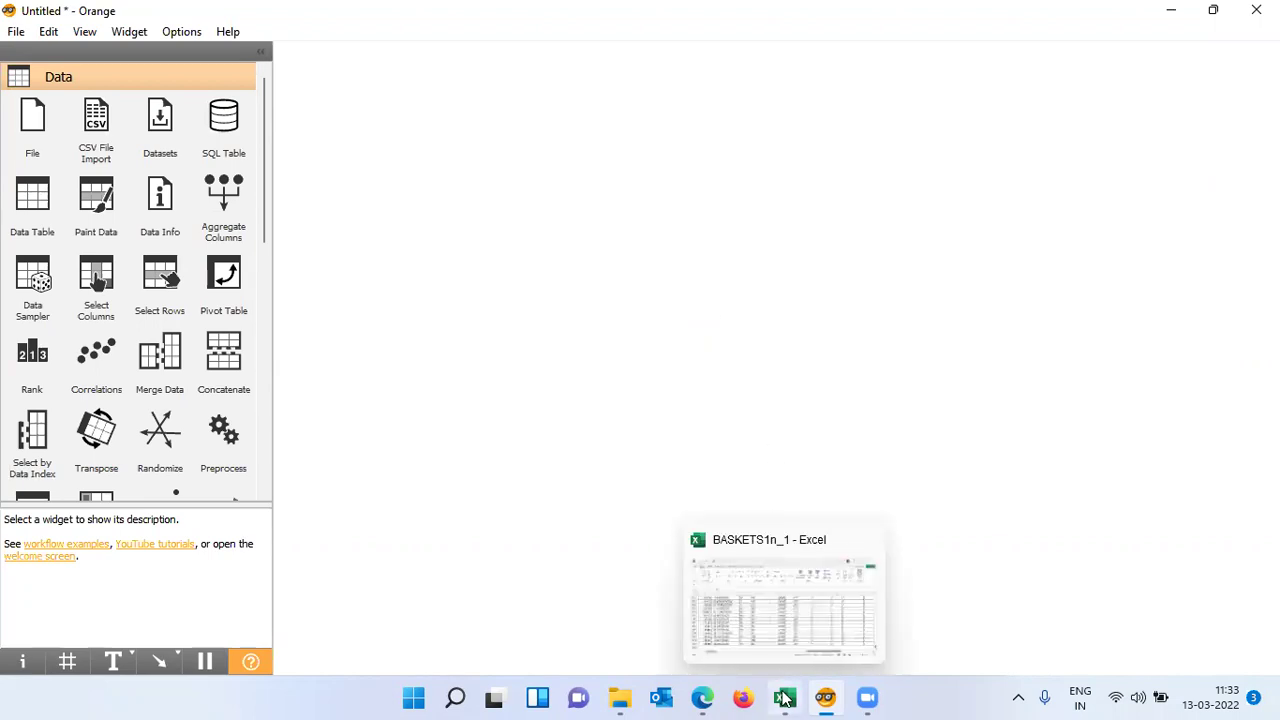
pyautogui.click(780, 630)
pyautogui.hotkey('ctrl', 'Up')
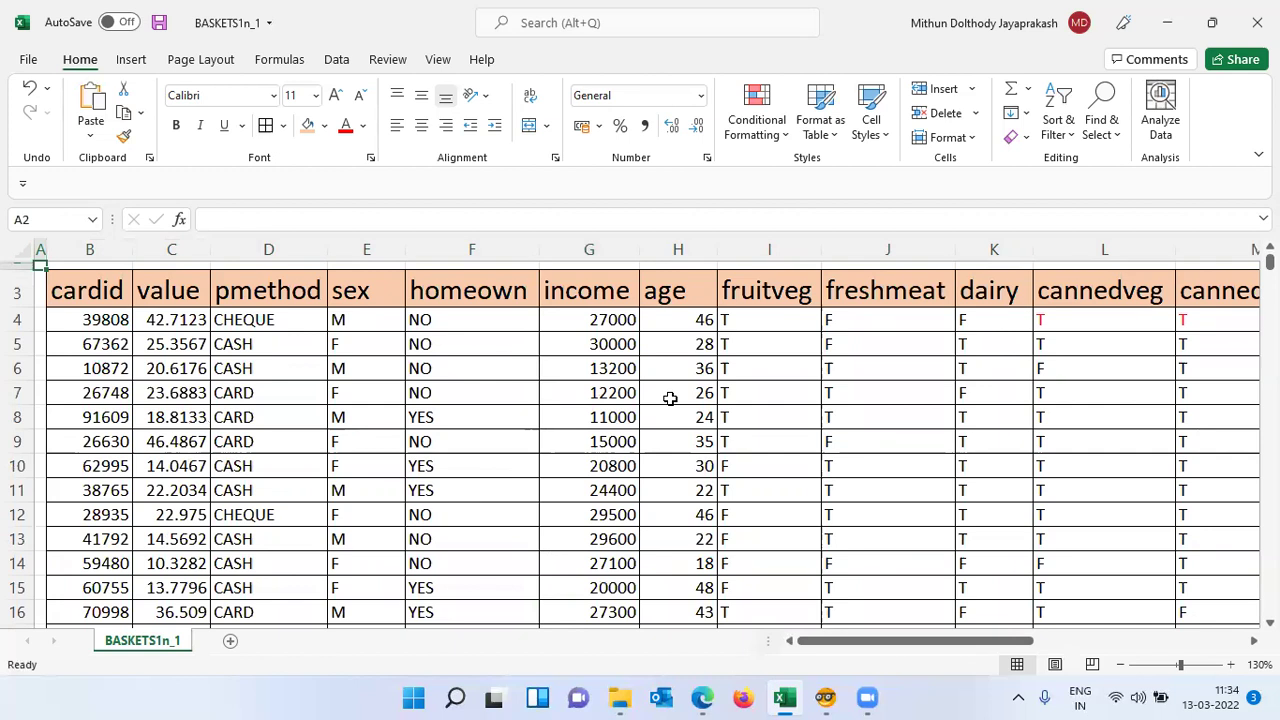
# Switch to Orange and add a File widget to the empty canvas.
pyautogui.moveTo(826, 695)
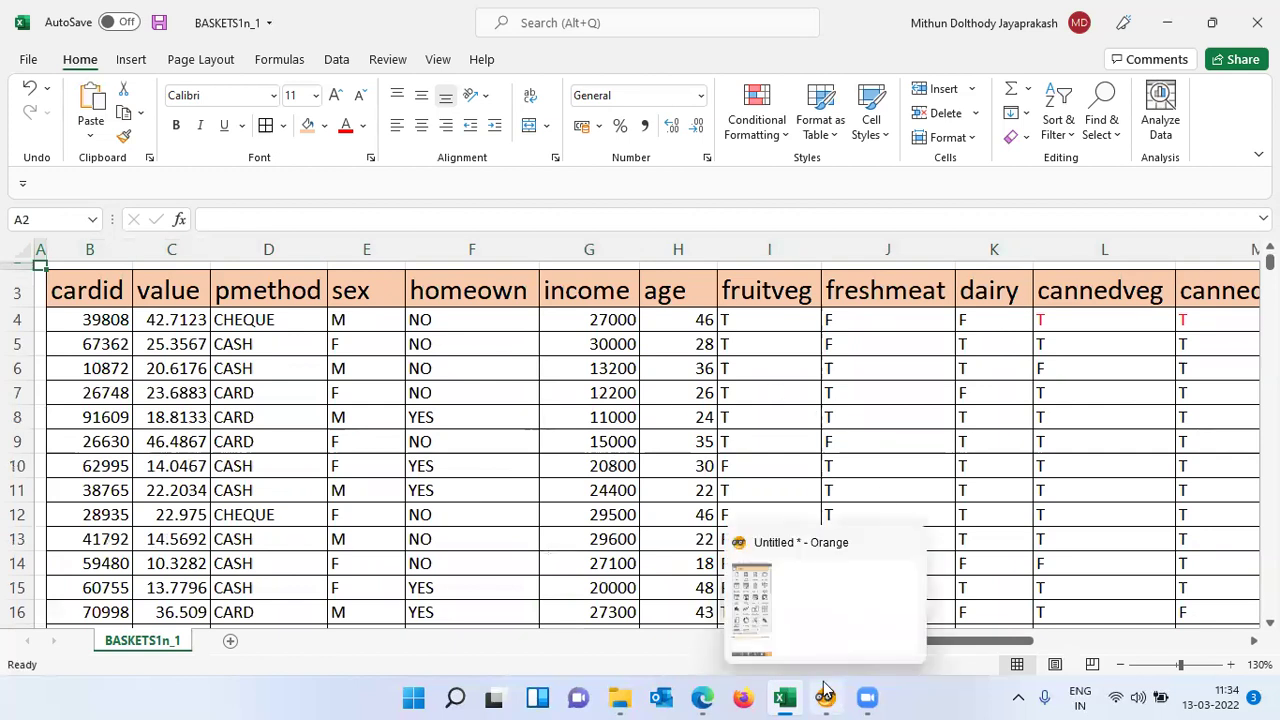
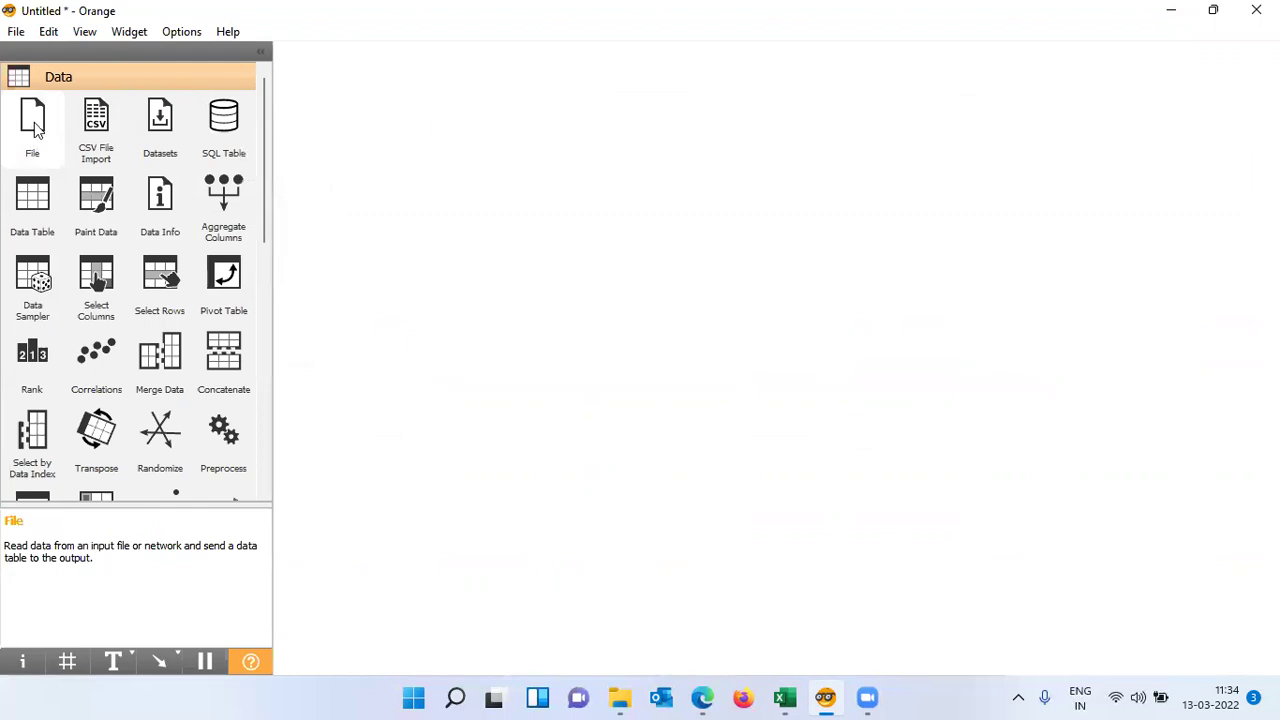
pyautogui.click(34, 122)
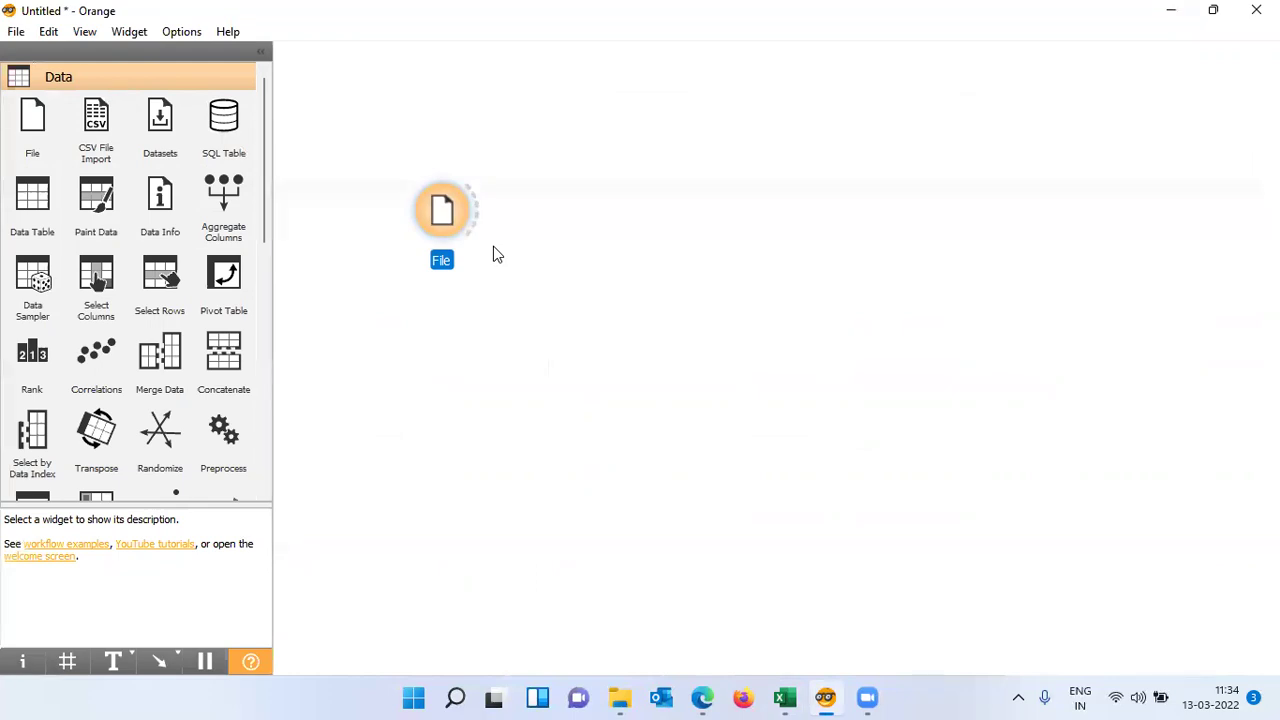
pyautogui.click(85, 32)
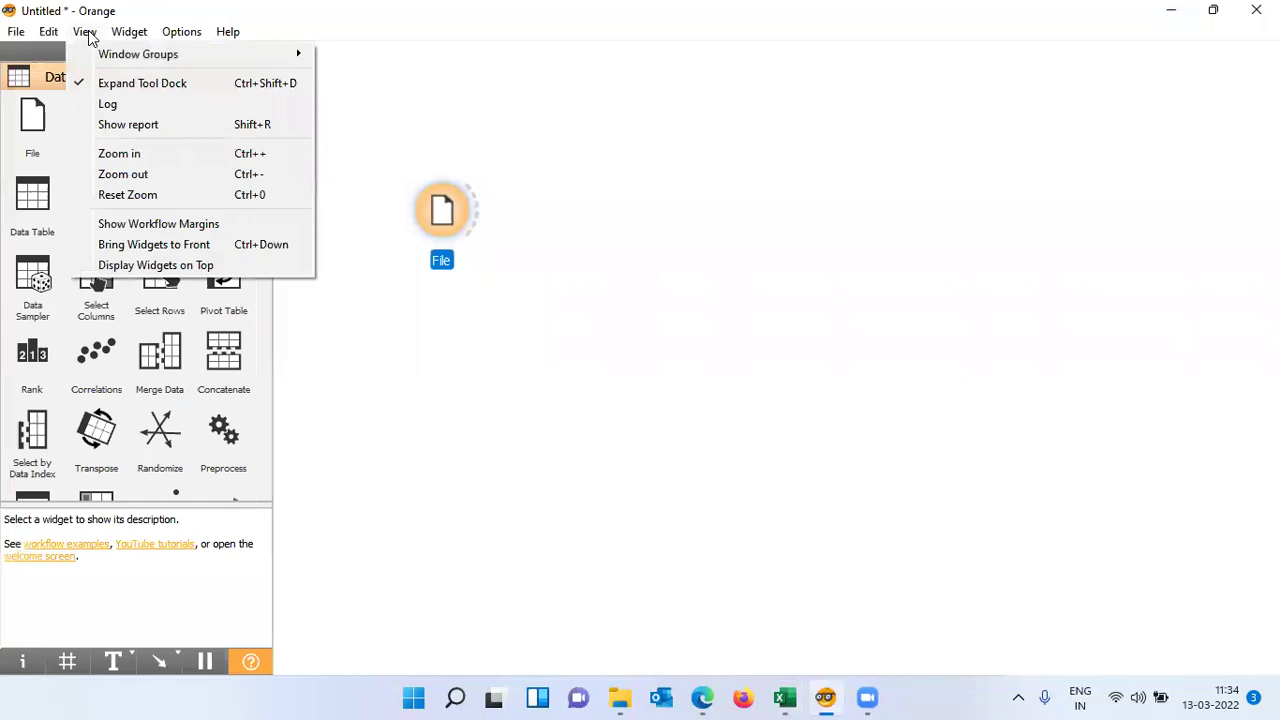
pyautogui.click(139, 156)
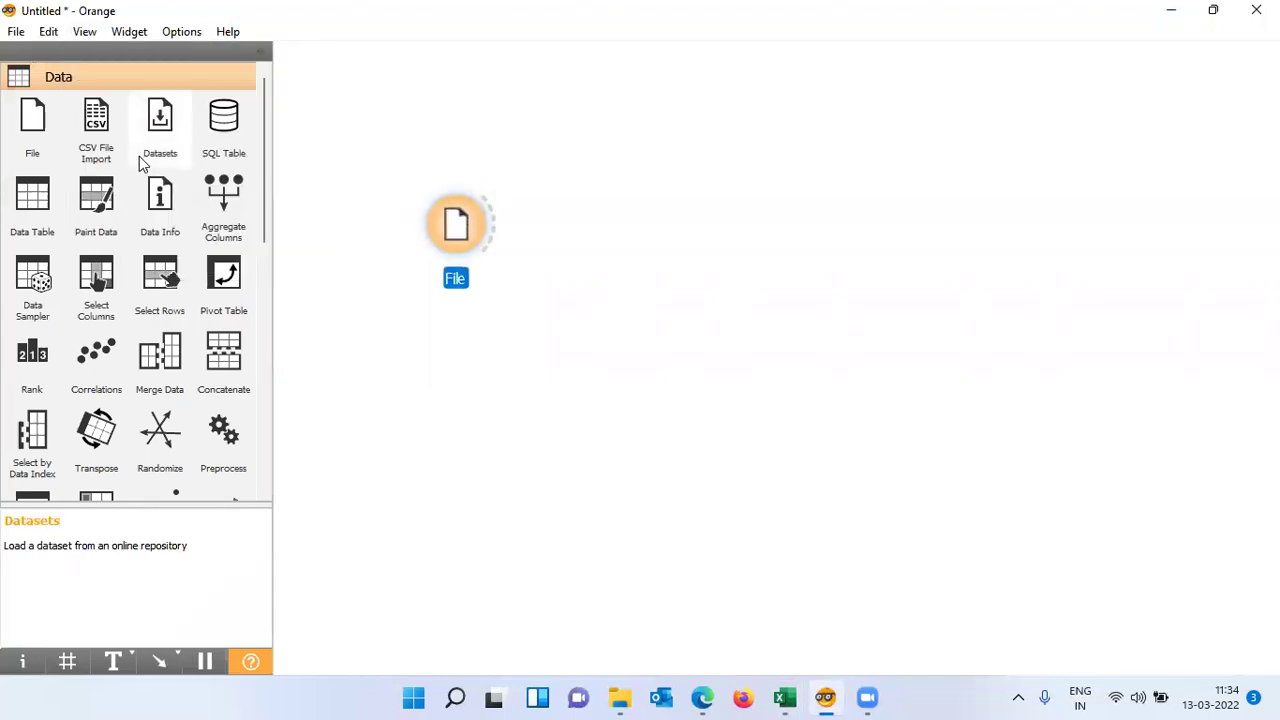
pyautogui.click(86, 32)
pyautogui.click(109, 150)
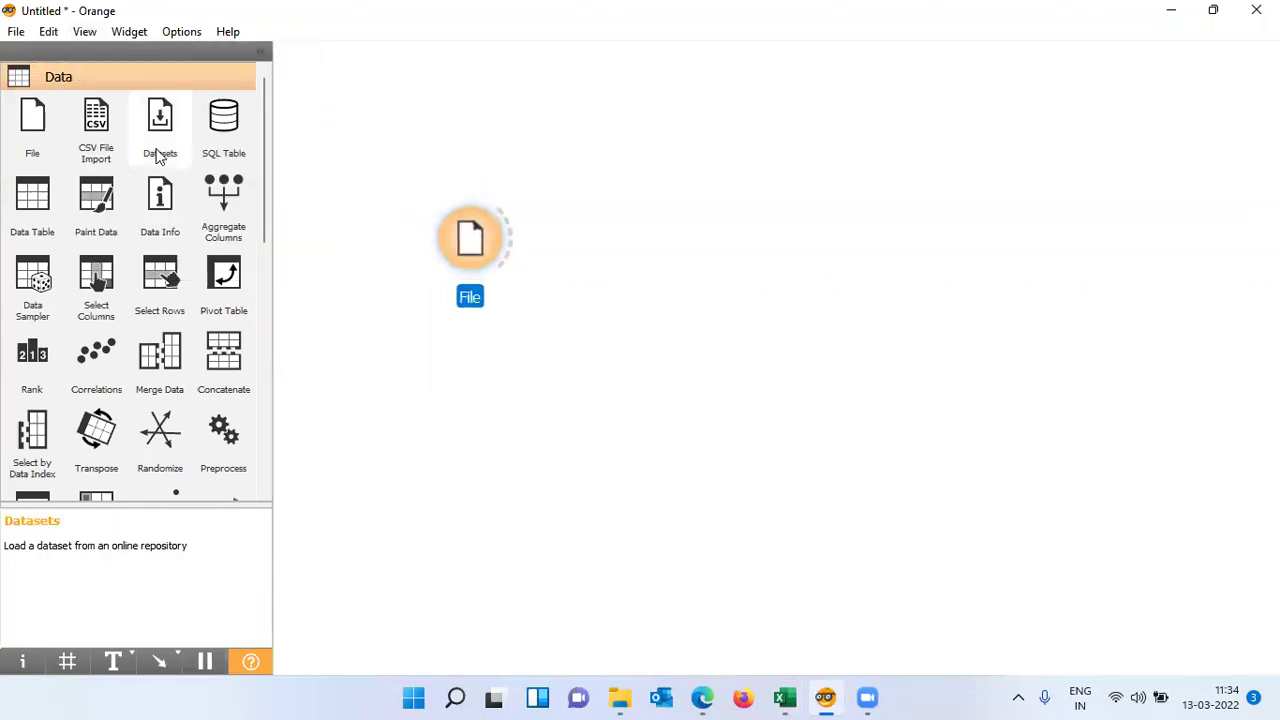
pyautogui.click(640, 291)
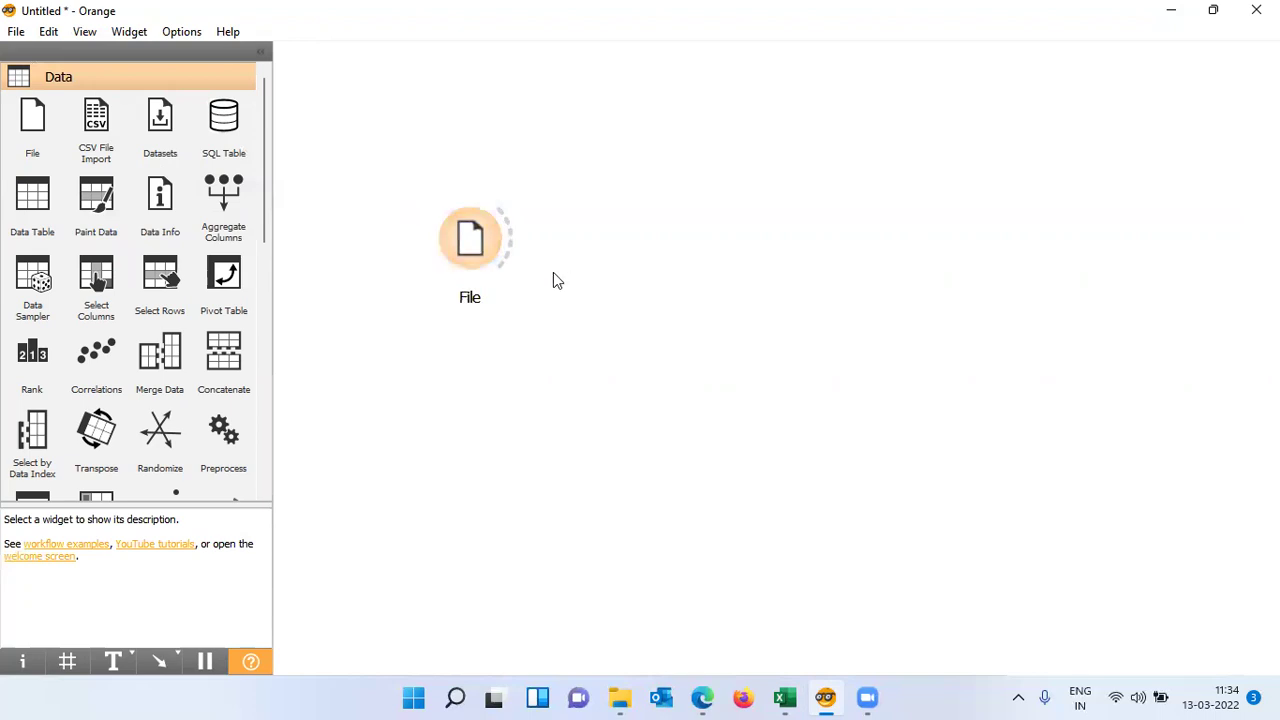
# Move the File widget closer to the canvas's left edge and open its settings, dismissing the notice about tabular data.
pyautogui.moveTo(488, 252); pyautogui.dragTo(382, 229)
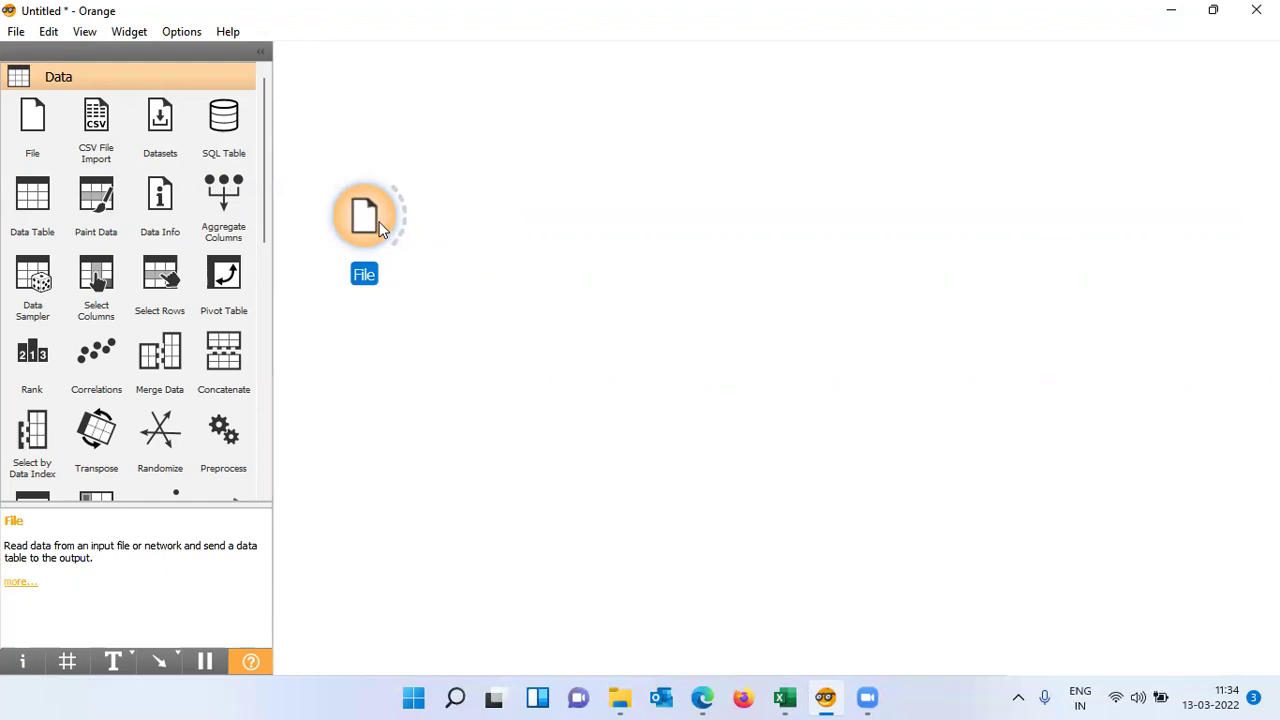
pyautogui.doubleClick(380, 228)
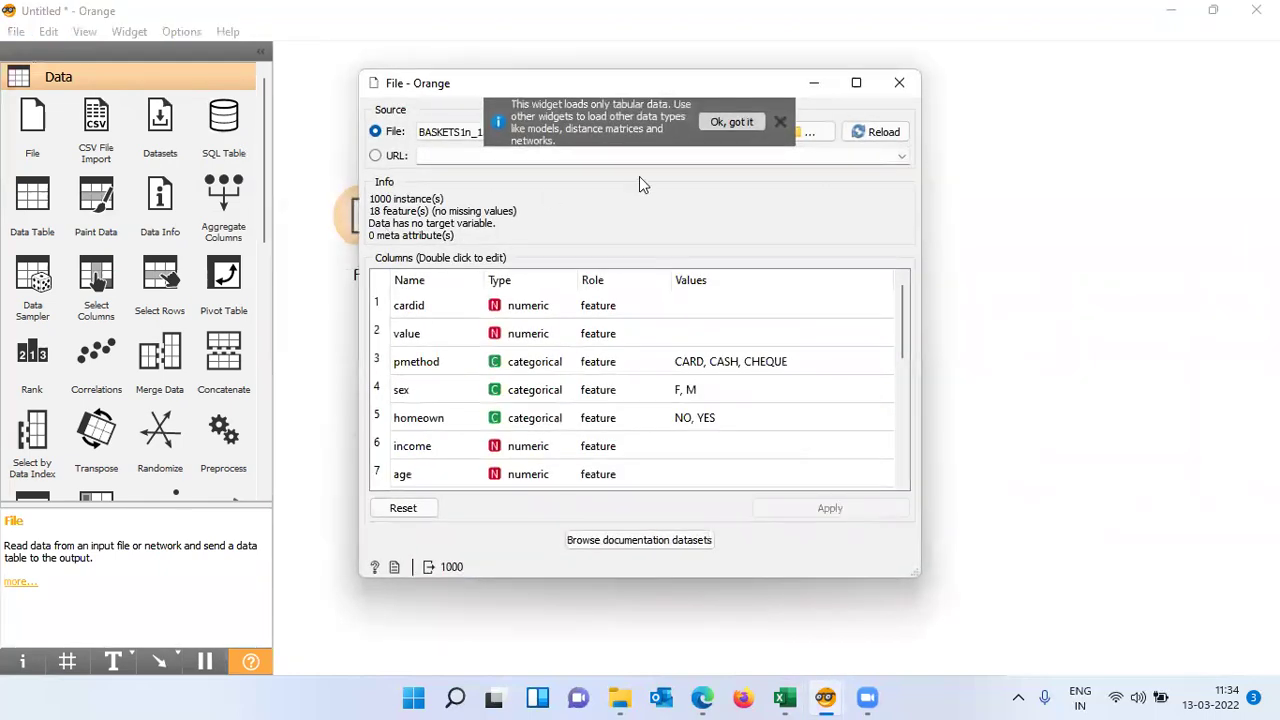
pyautogui.click(782, 121)
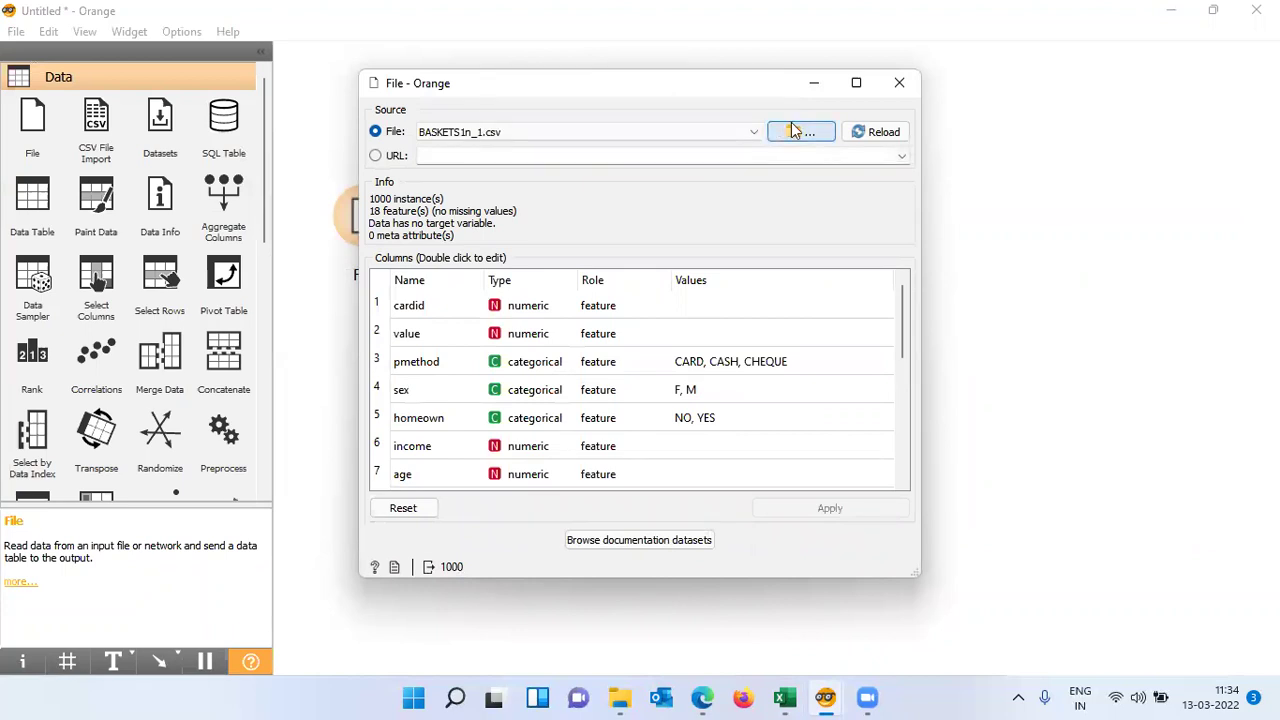
# Browse the Documents, Downloads and C: locations and load BASKETS1n_1 from Downloads into the File widget.
pyautogui.click(811, 132)
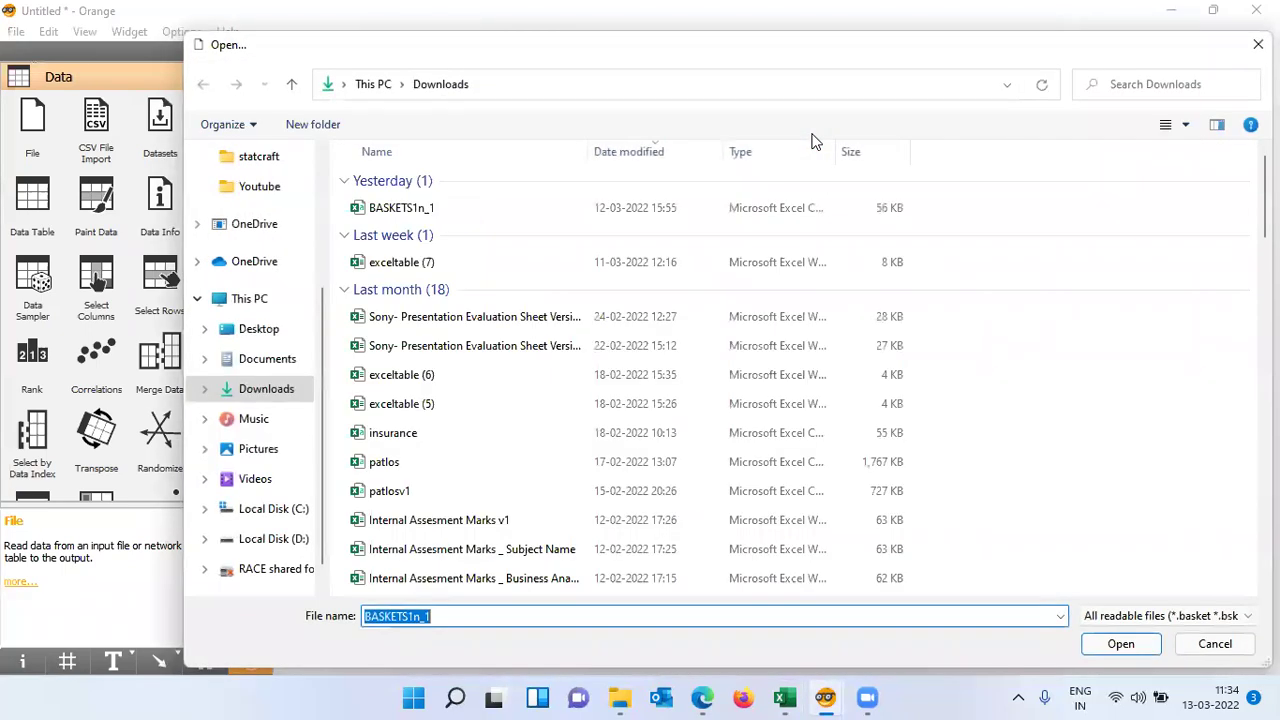
pyautogui.click(255, 332)
pyautogui.click(254, 360)
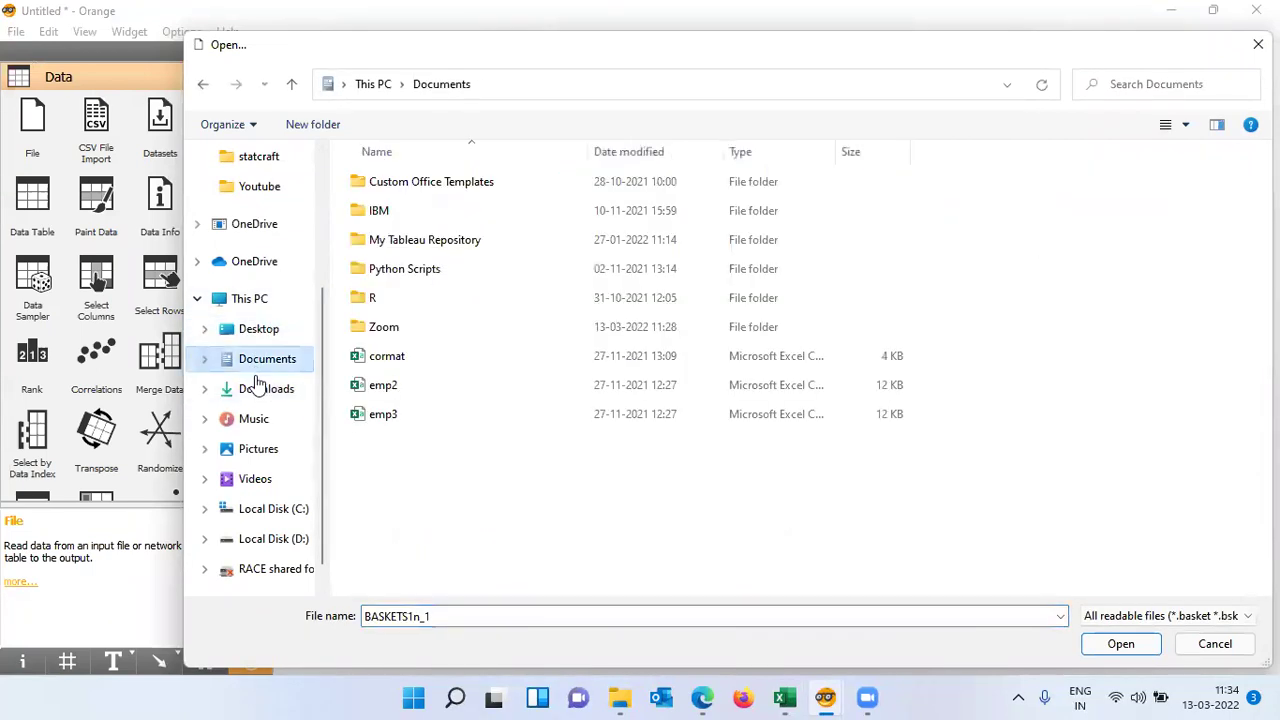
pyautogui.click(257, 392)
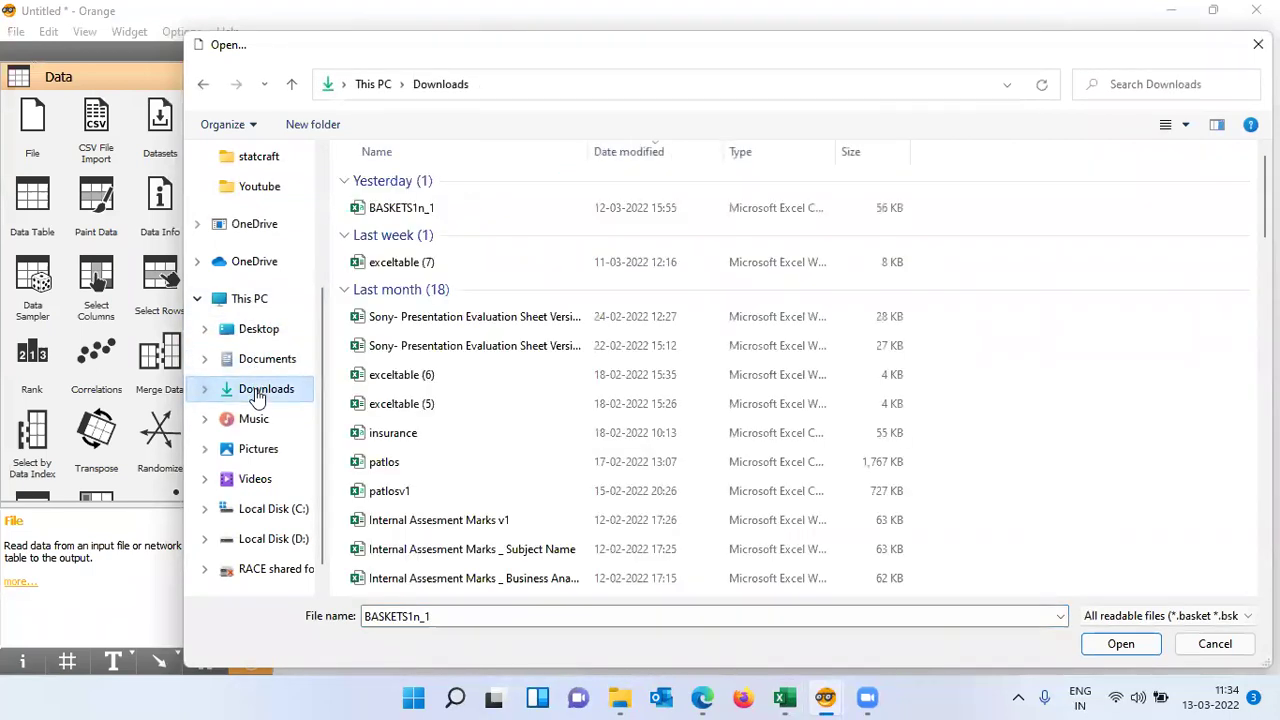
pyautogui.click(258, 540)
pyautogui.click(257, 512)
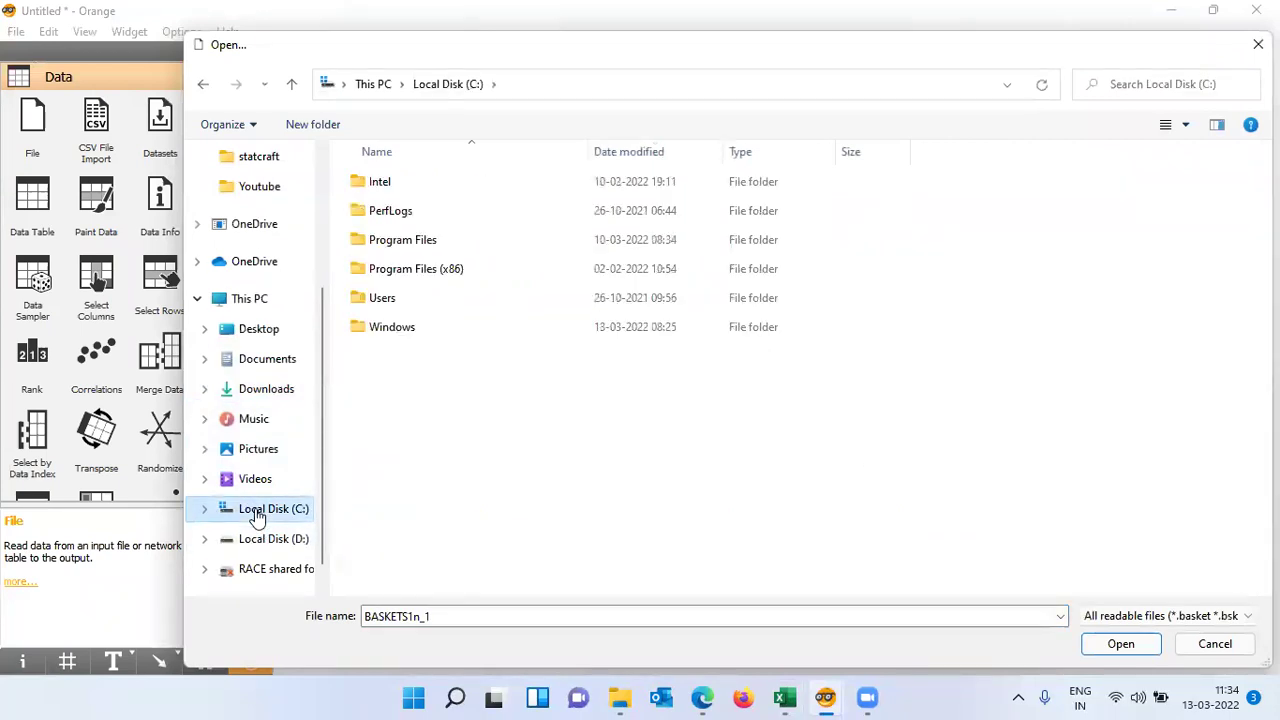
pyautogui.click(256, 396)
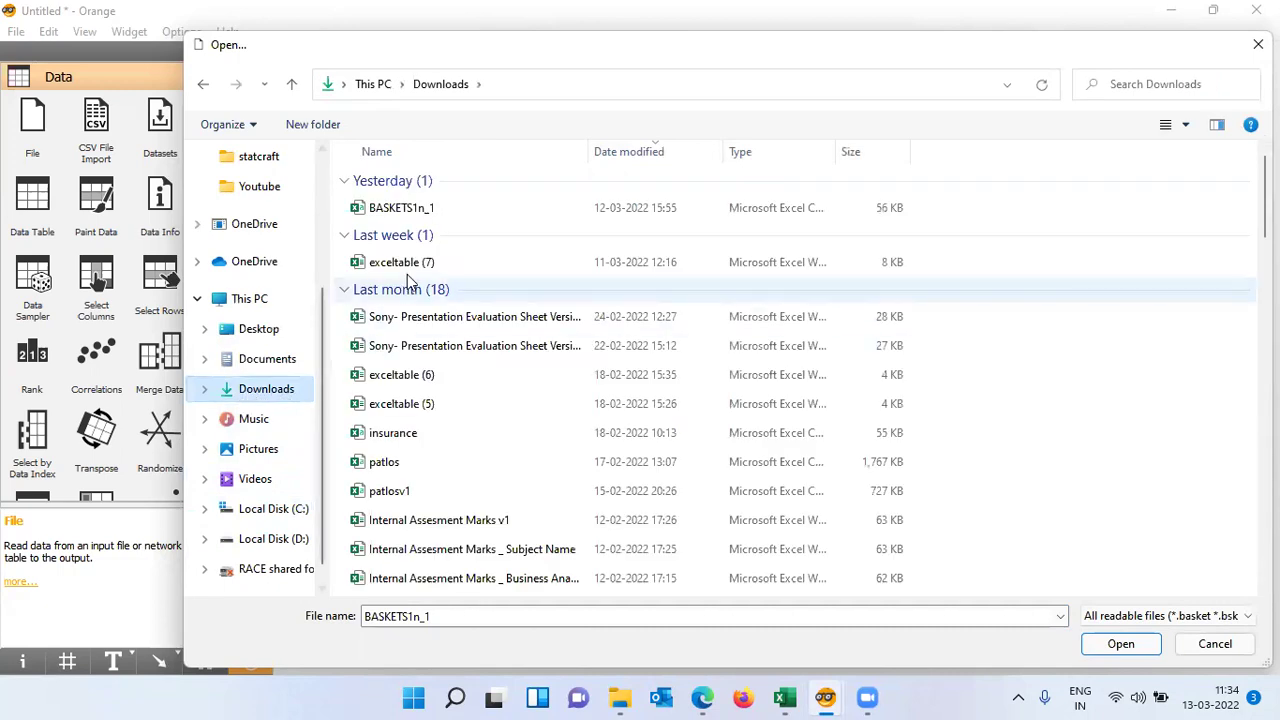
pyautogui.doubleClick(400, 210)
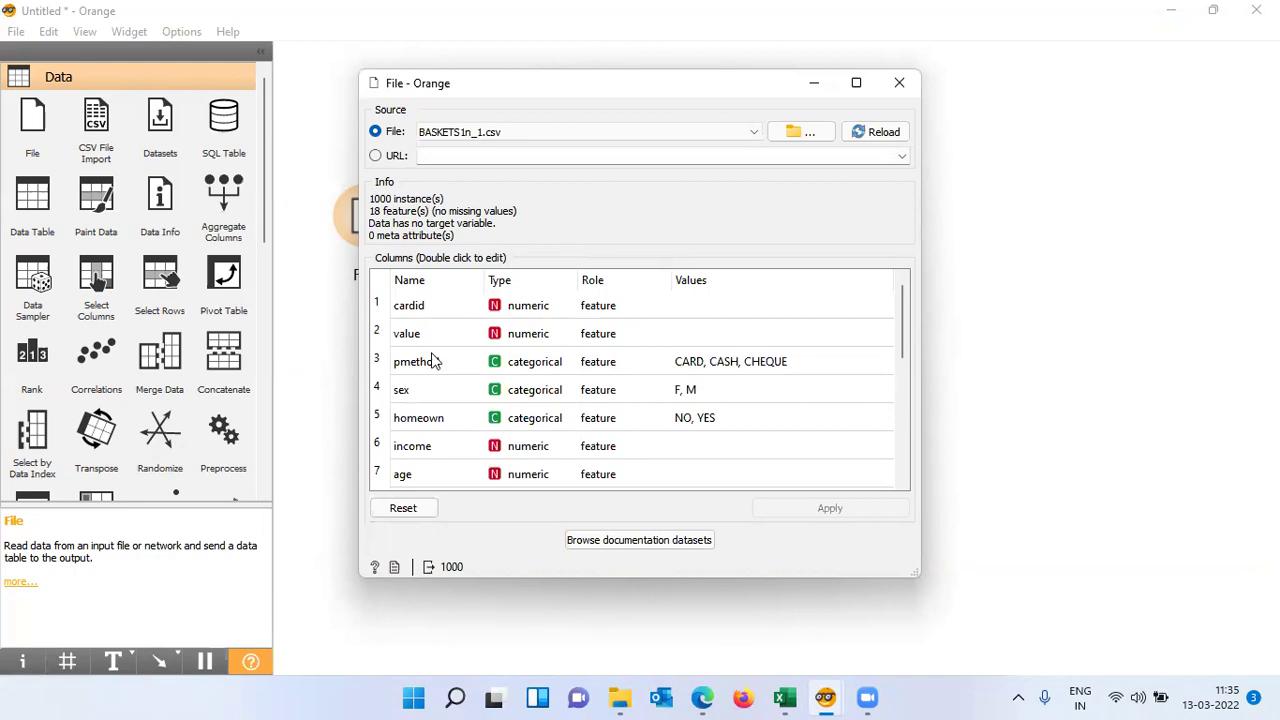
# Set the role of the cardid, value, pmethod, sex and homeown columns to skip.
pyautogui.doubleClick(618, 310)
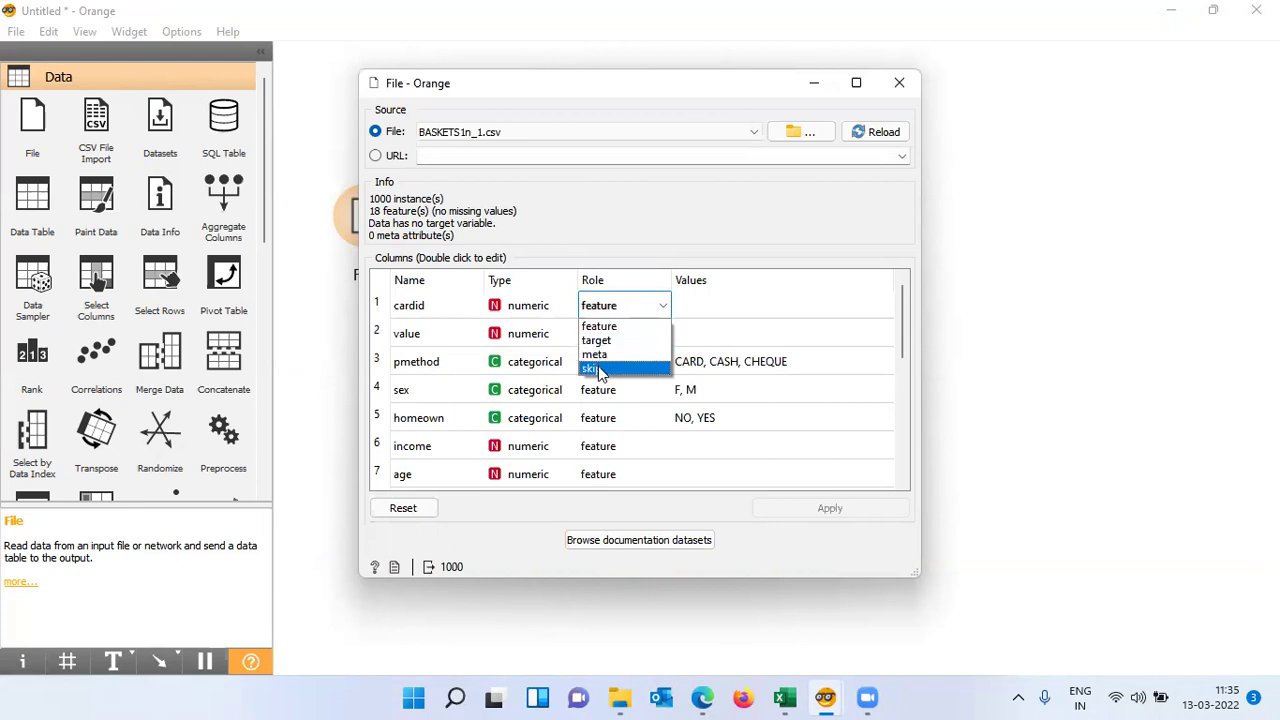
pyautogui.click(627, 369)
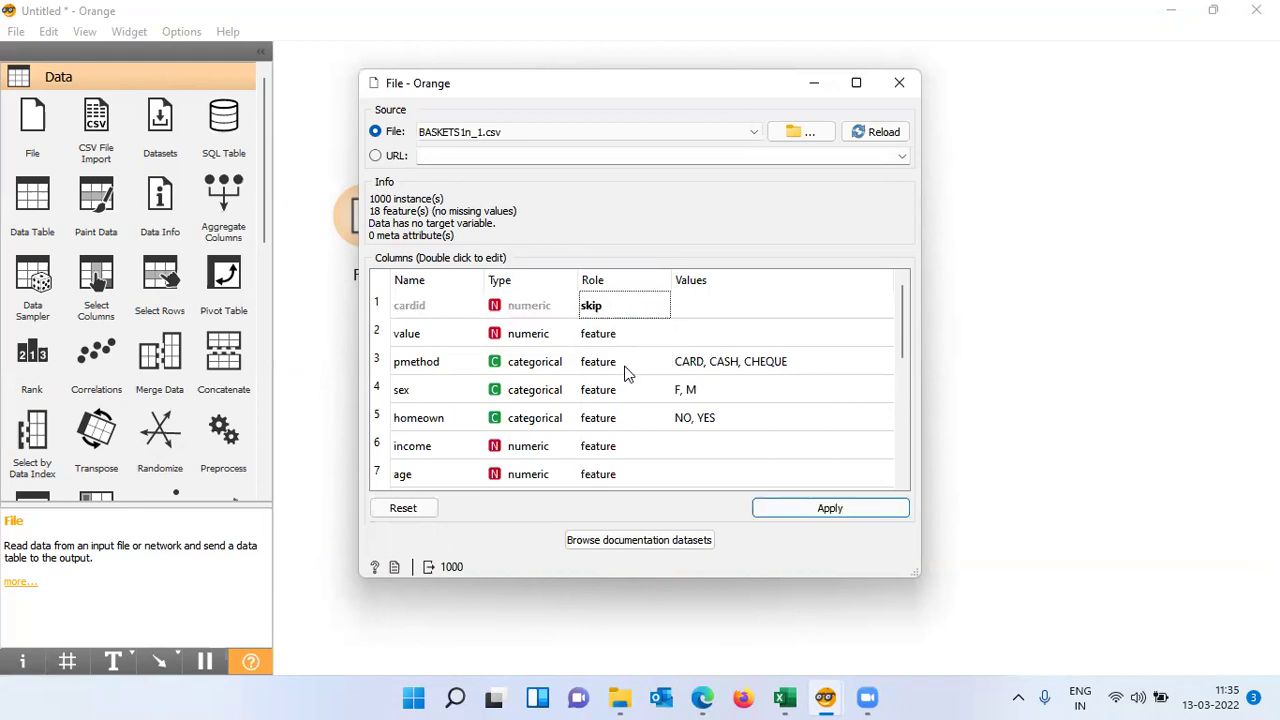
pyautogui.doubleClick(652, 337)
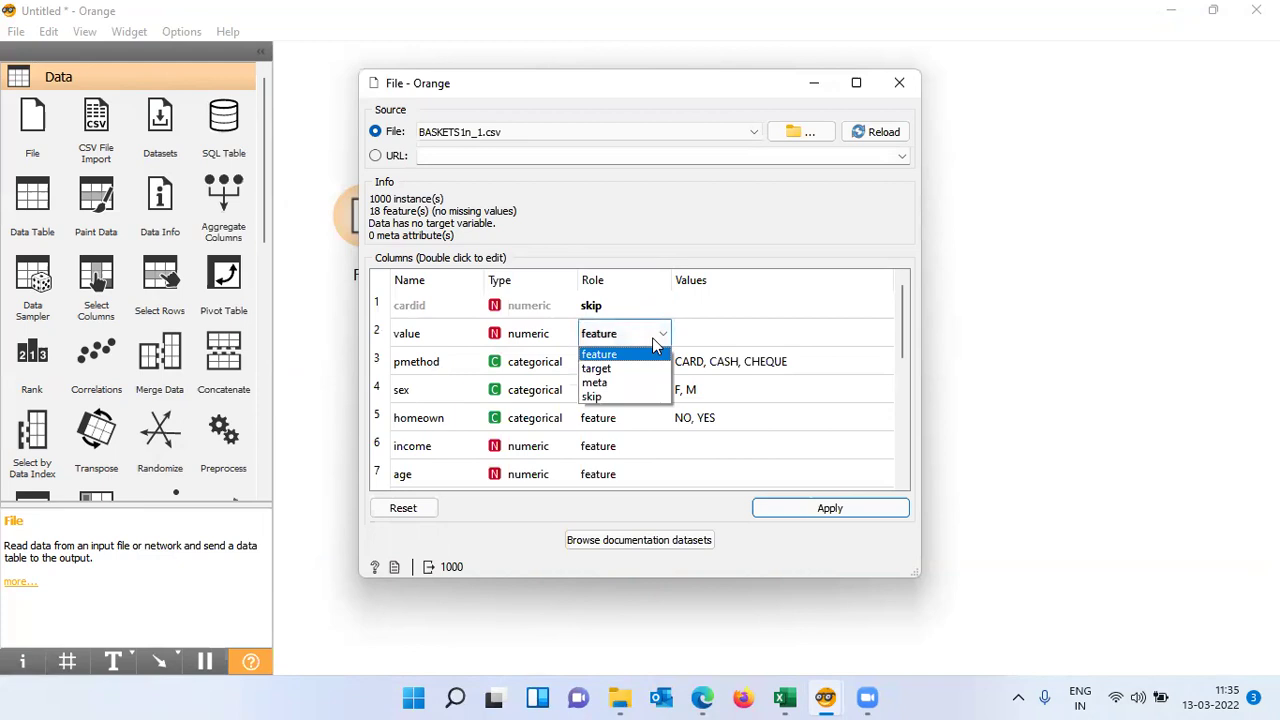
pyautogui.click(640, 395)
pyautogui.doubleClick(646, 367)
pyautogui.click(622, 427)
pyautogui.doubleClick(648, 393)
pyautogui.click(636, 451)
pyautogui.doubleClick(641, 420)
pyautogui.click(610, 484)
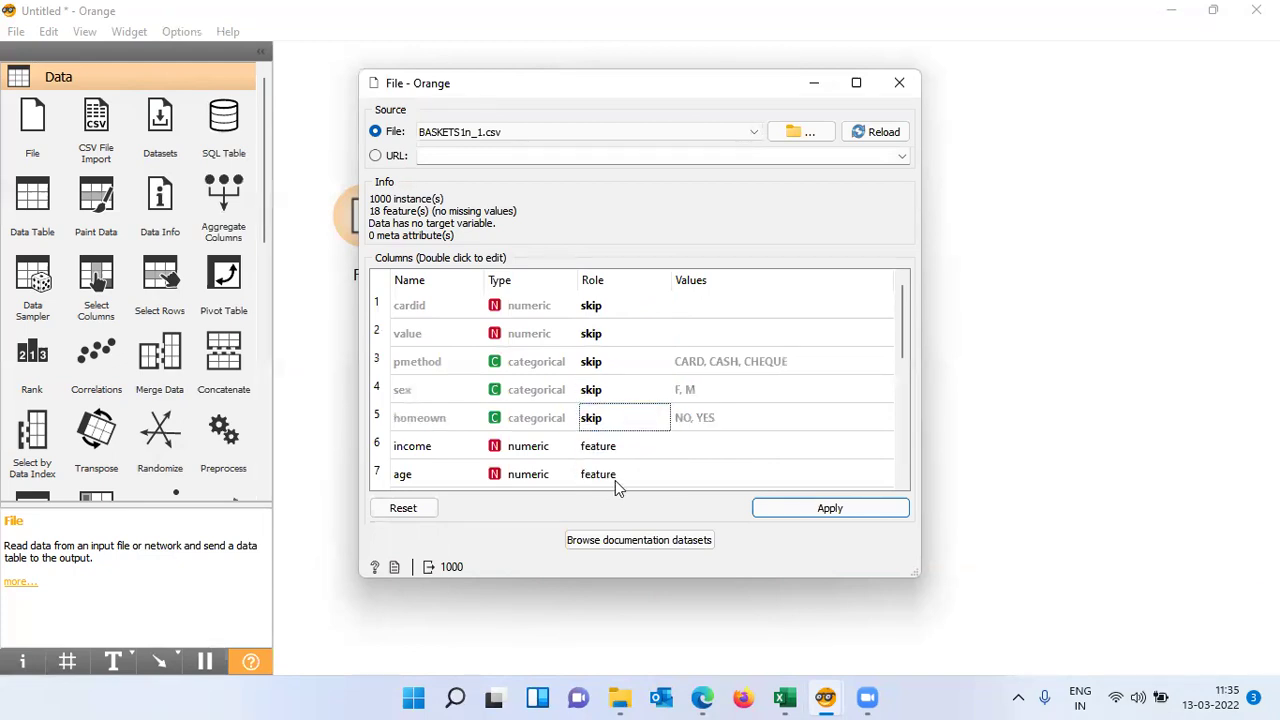
# Set the role of the income and age columns to skip.
pyautogui.doubleClick(640, 447)
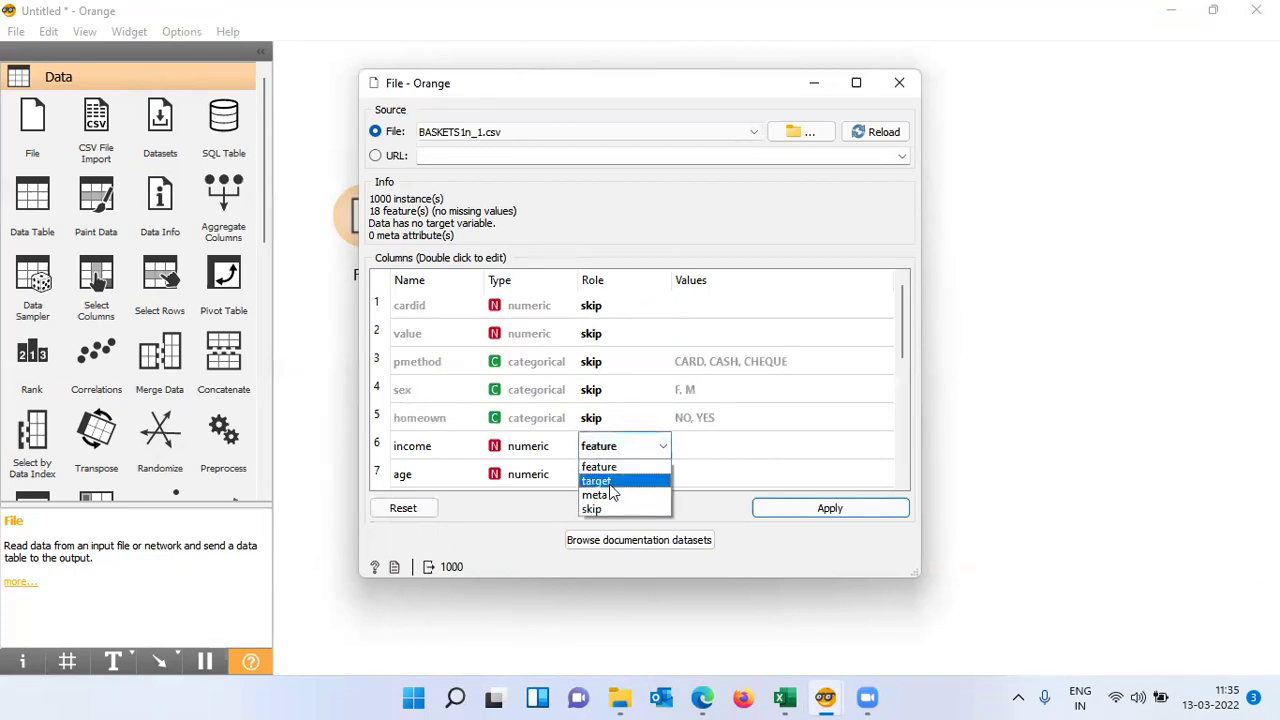
pyautogui.click(613, 511)
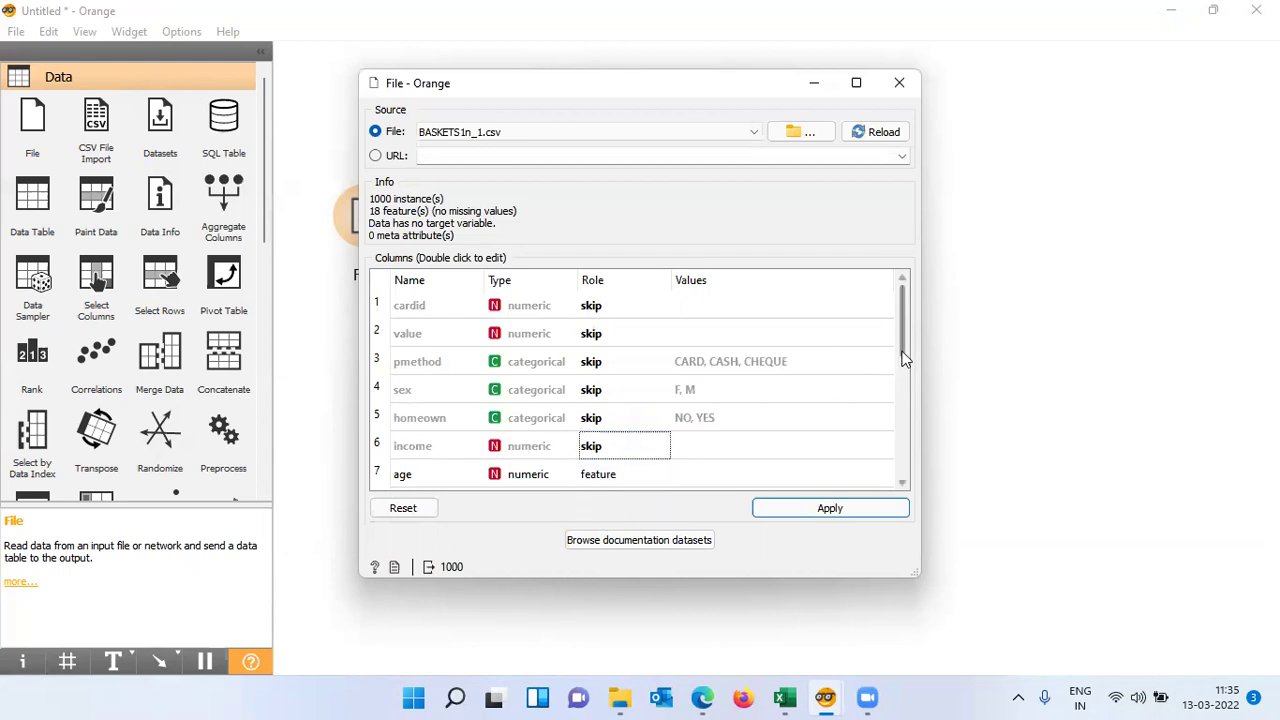
pyautogui.moveTo(903, 362); pyautogui.dragTo(903, 380)
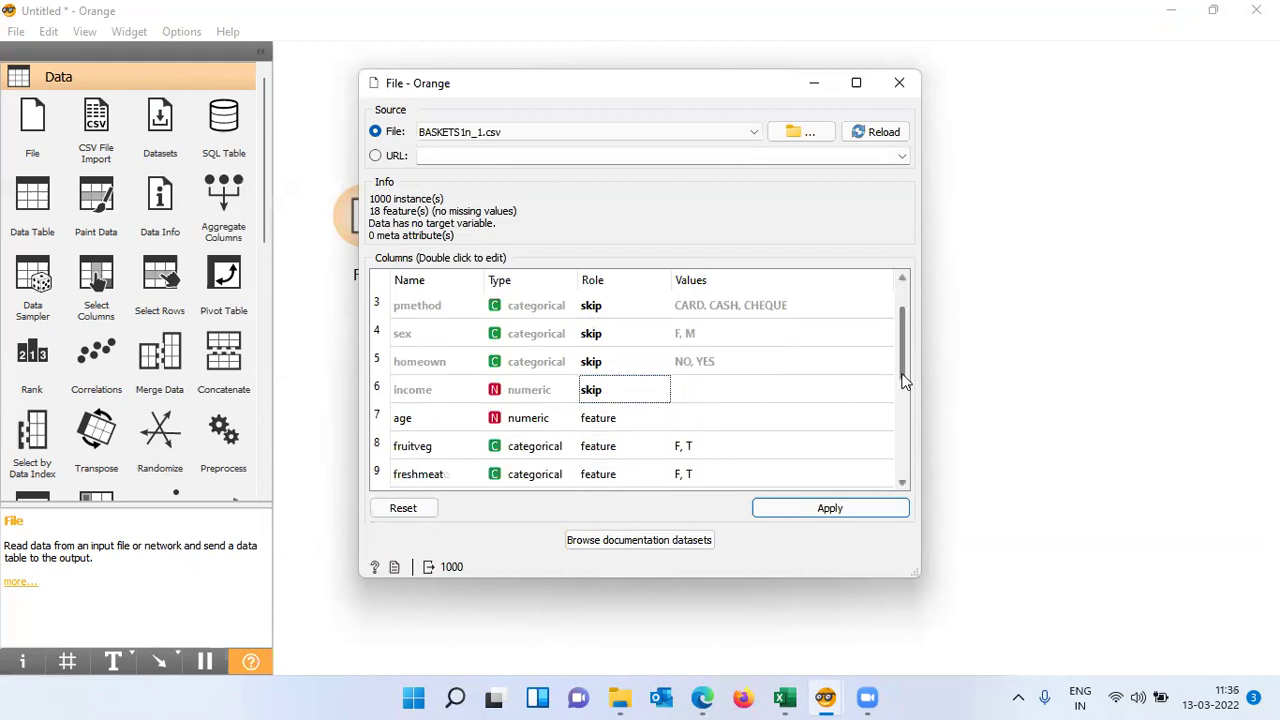
pyautogui.doubleClick(641, 417)
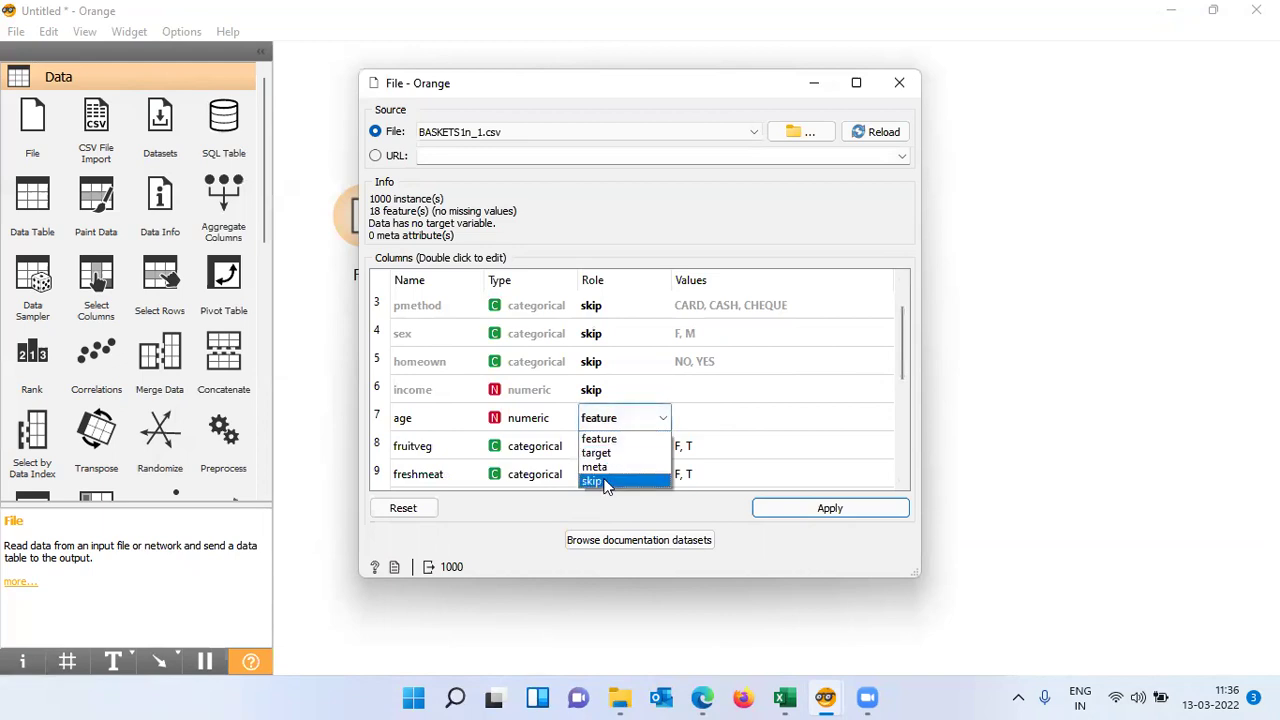
pyautogui.click(607, 482)
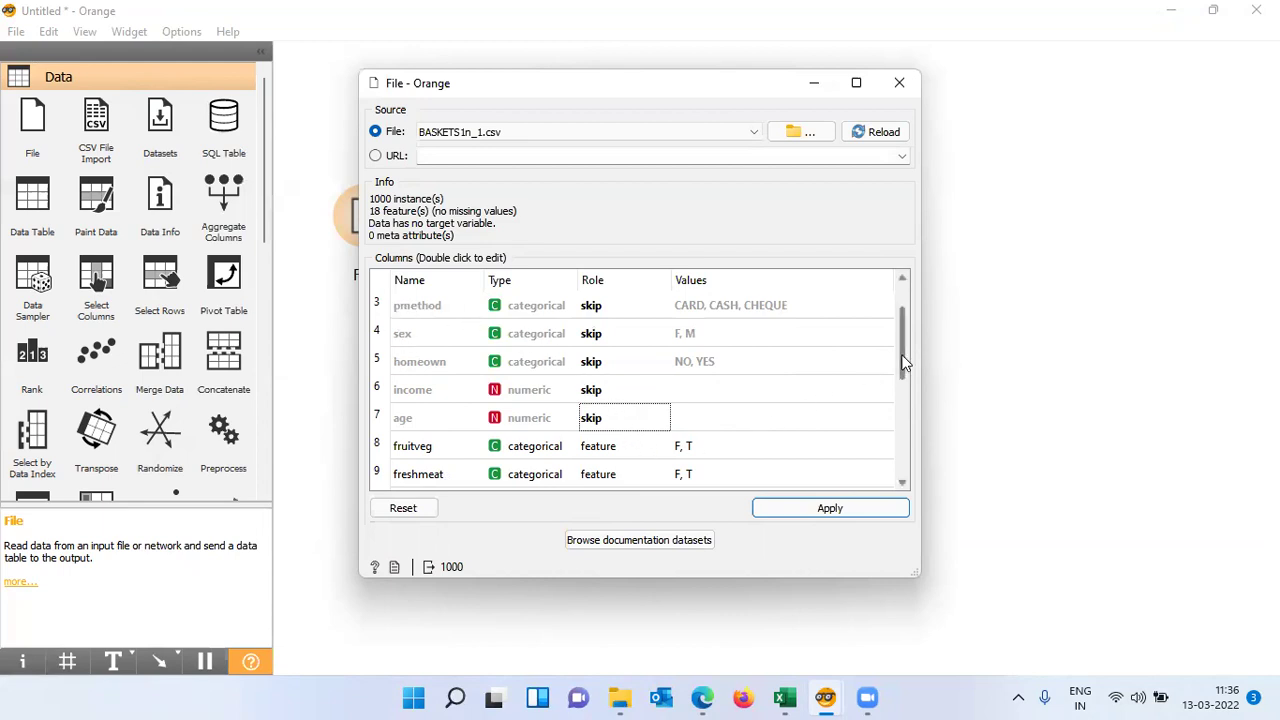
# Keep fruitveg as a feature, apply the column role changes and close the File widget's settings.
pyautogui.moveTo(903, 362); pyautogui.dragTo(900, 400)
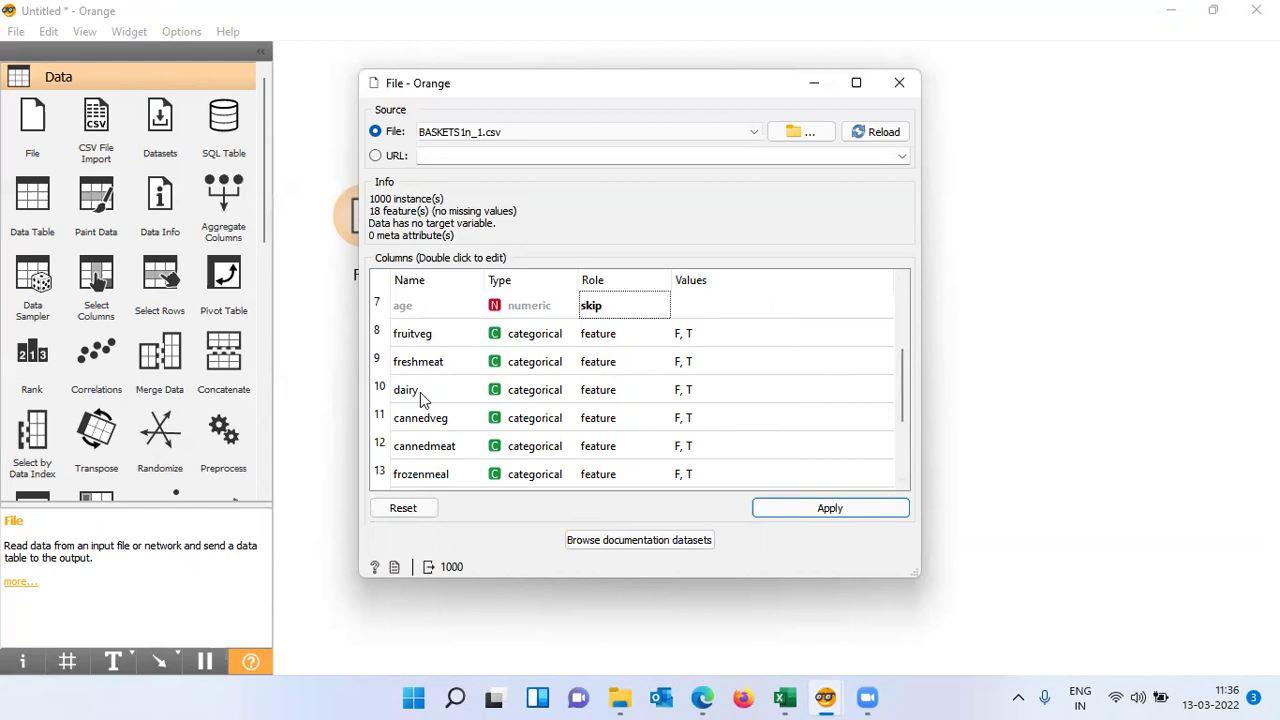
pyautogui.doubleClick(640, 338)
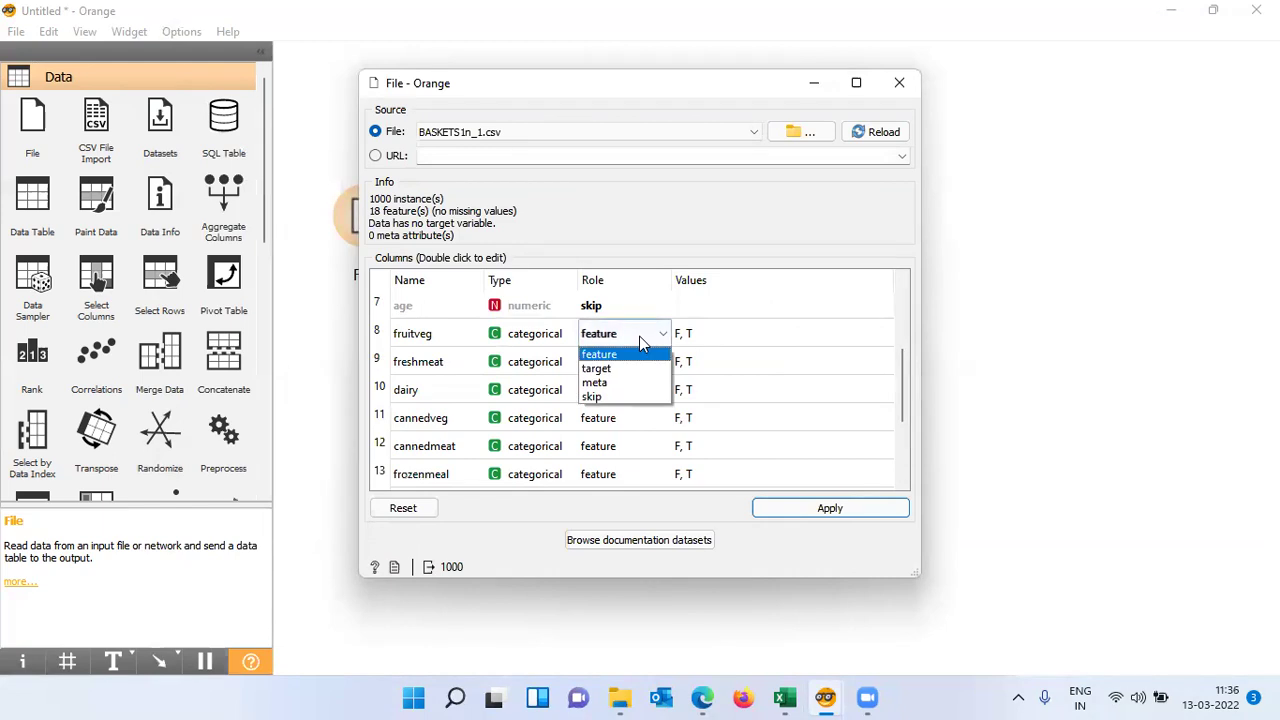
pyautogui.click(639, 336)
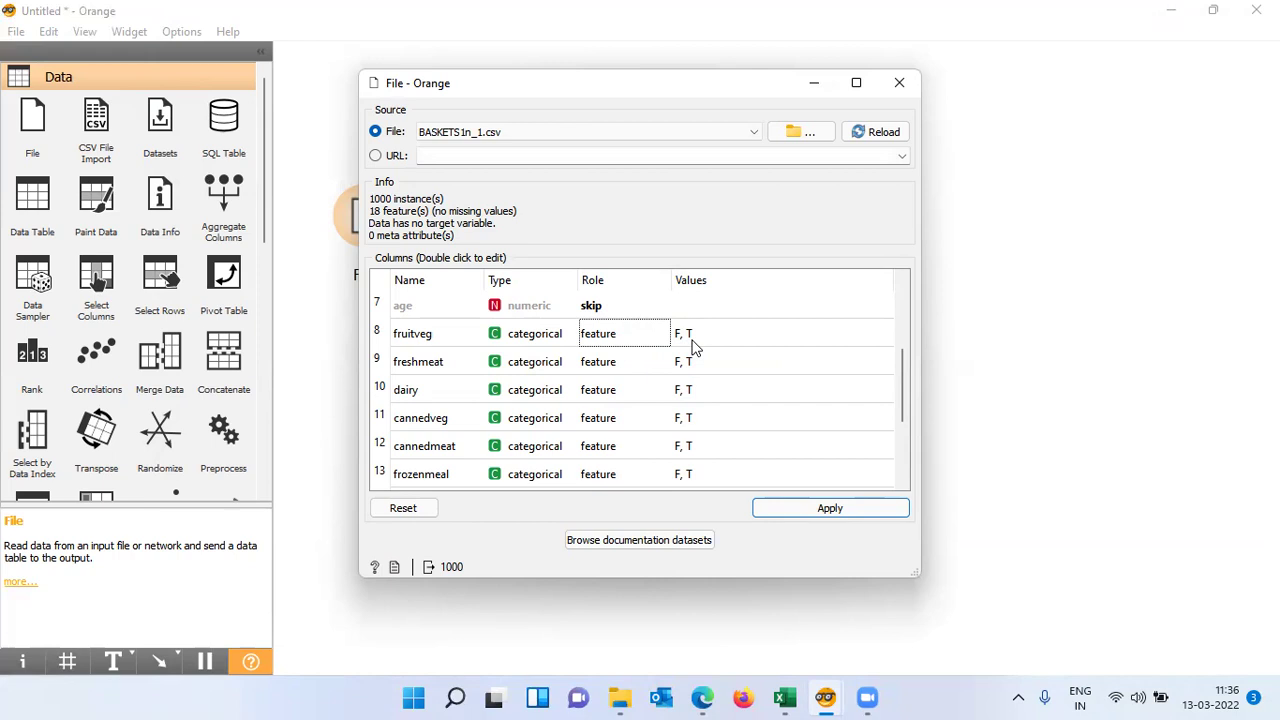
pyautogui.click(836, 513)
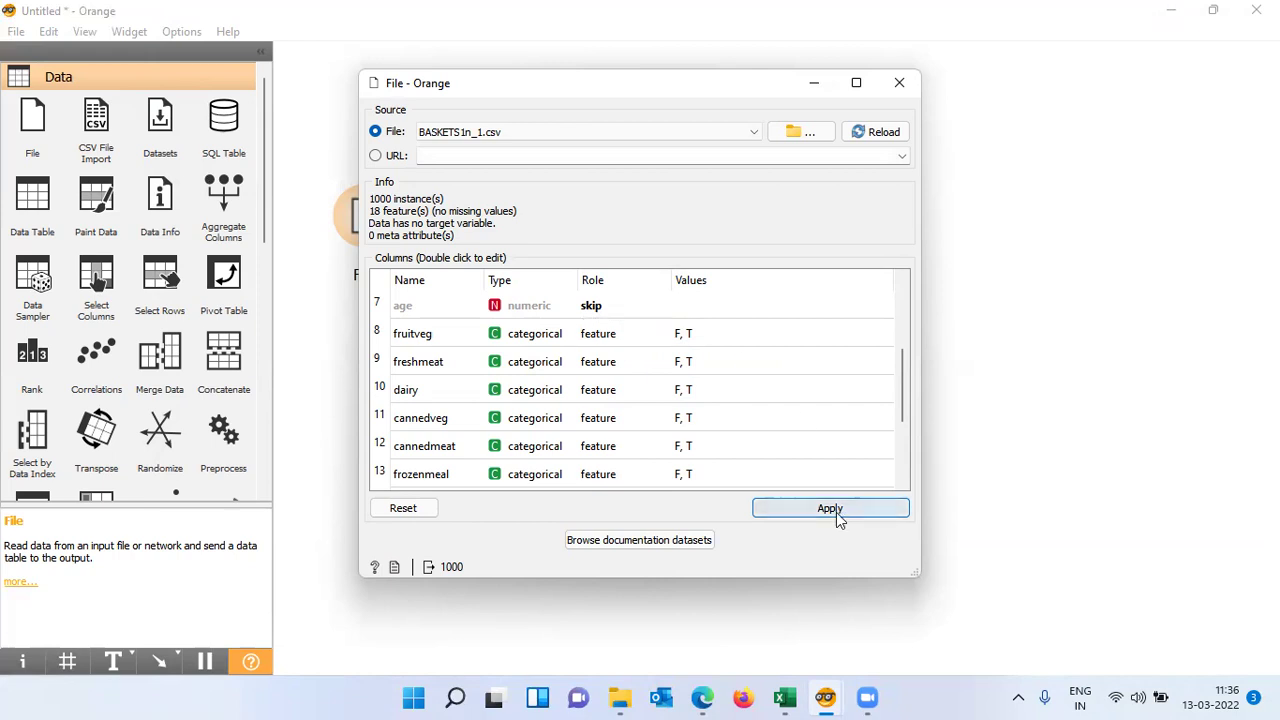
pyautogui.click(899, 82)
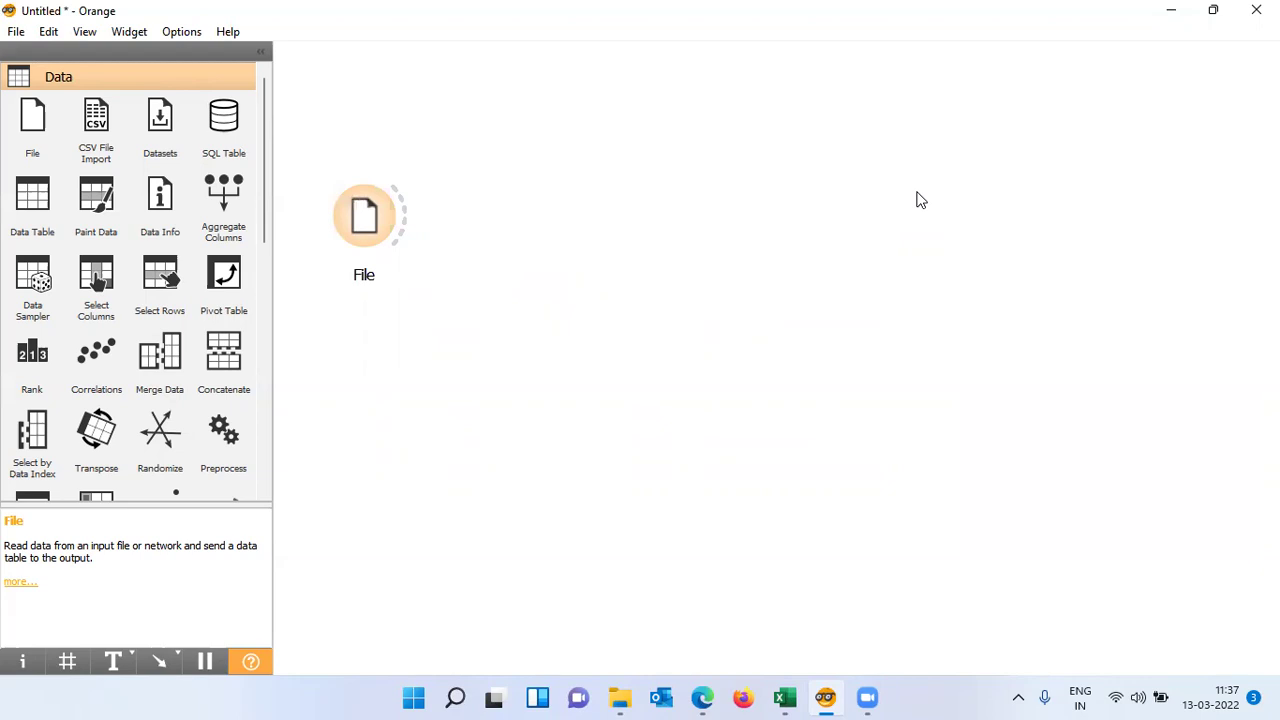
# Add a Data Table widget, connect the File widget's output to it and open the table.
pyautogui.click(33, 203)
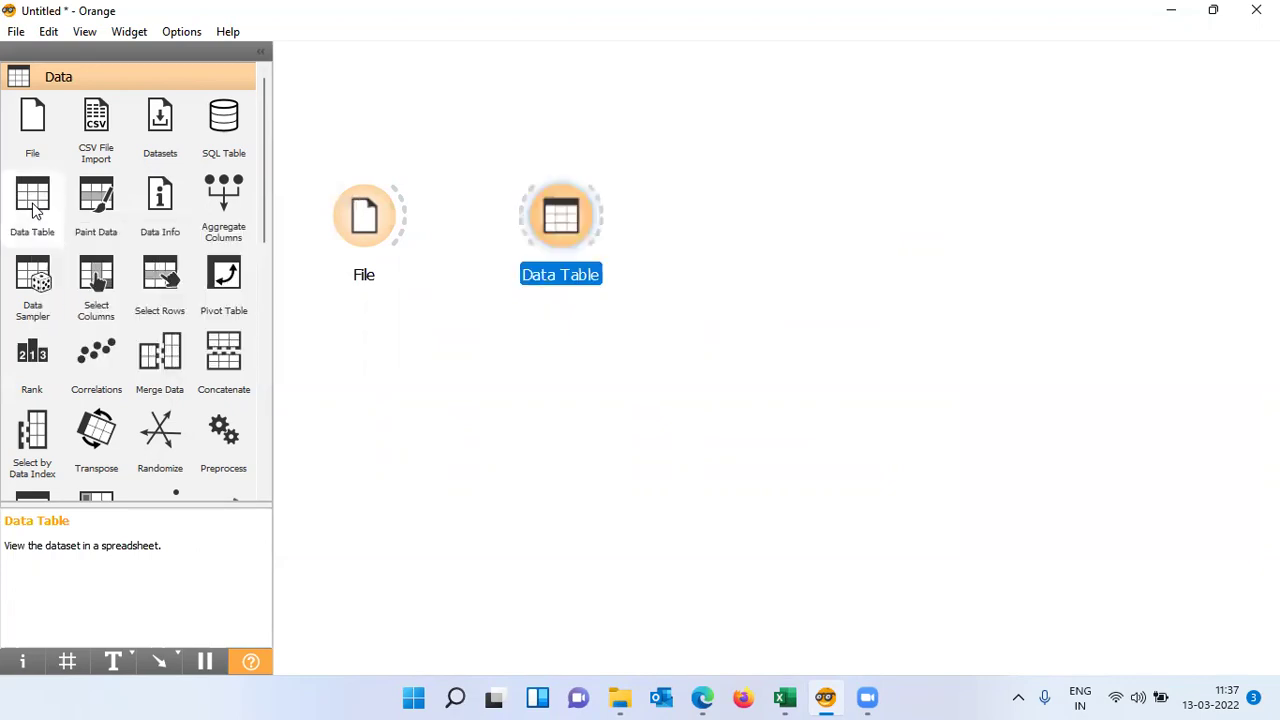
pyautogui.moveTo(402, 224); pyautogui.dragTo(515, 214)
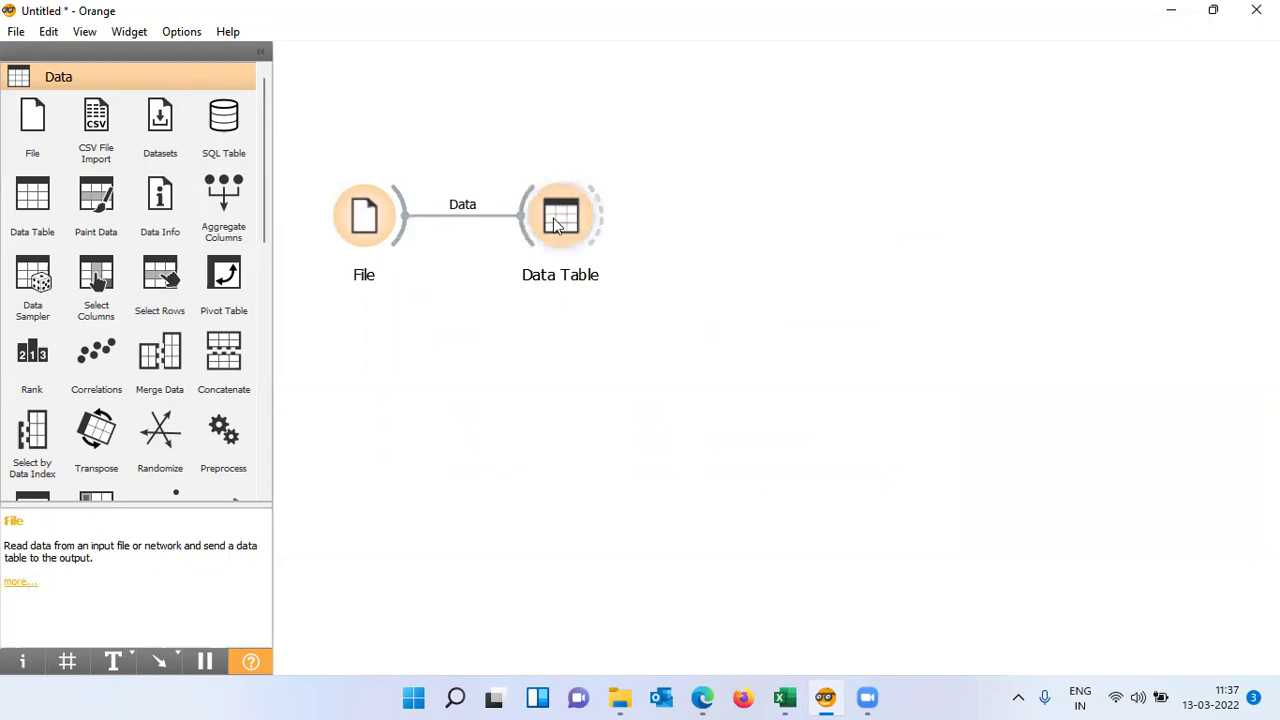
pyautogui.rightClick(557, 224)
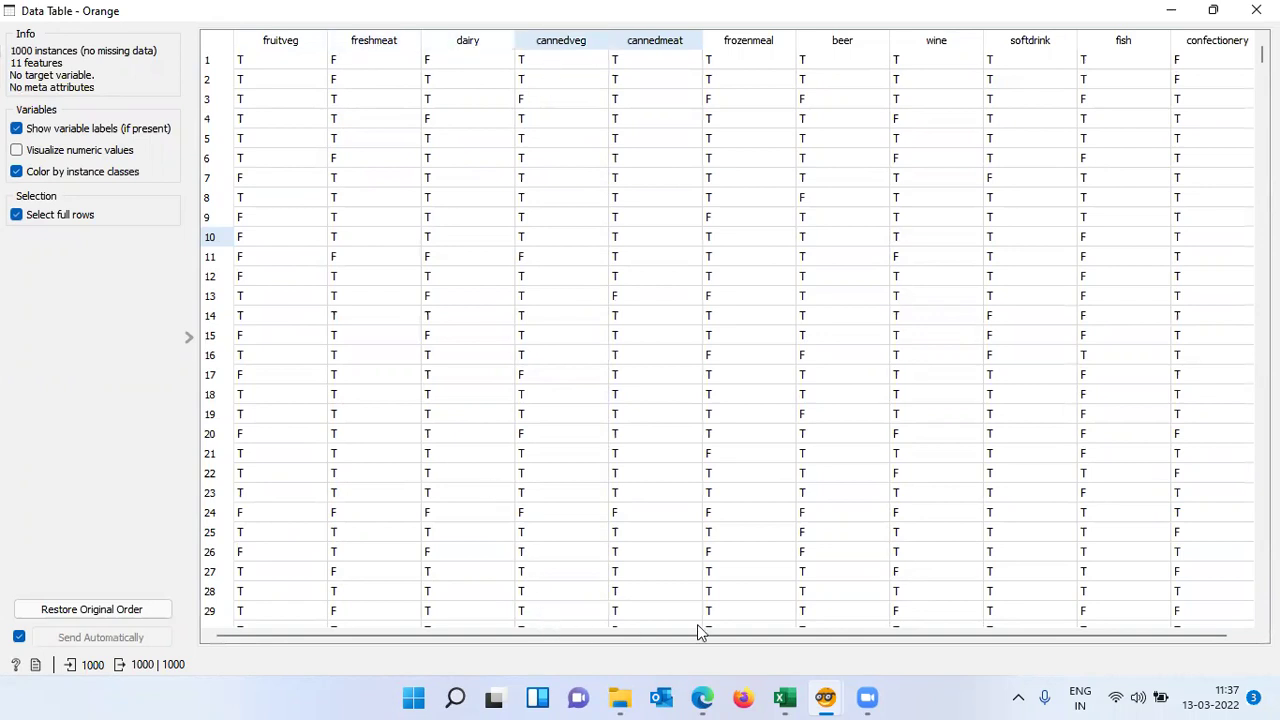
# Examine the product columns in the data table, switch numeric value visualization on and off, and close the table.
pyautogui.moveTo(1136, 634); pyautogui.dragTo(1038, 641)
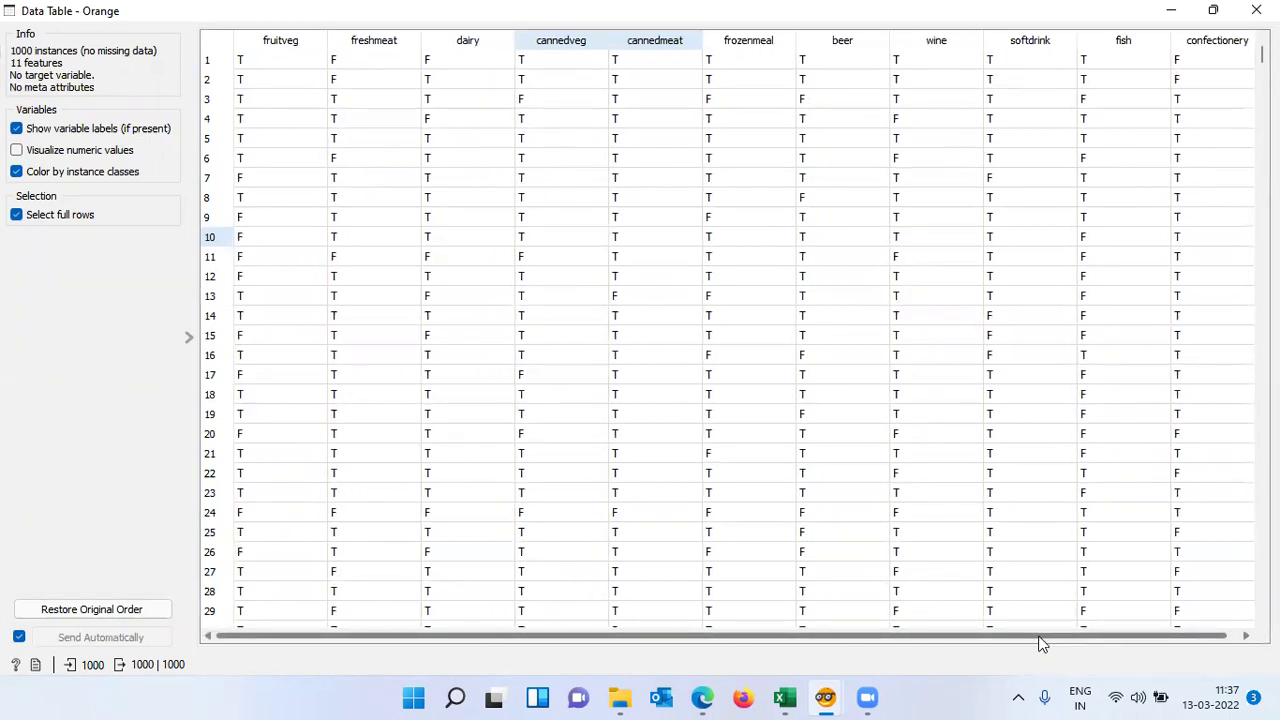
pyautogui.click(17, 151)
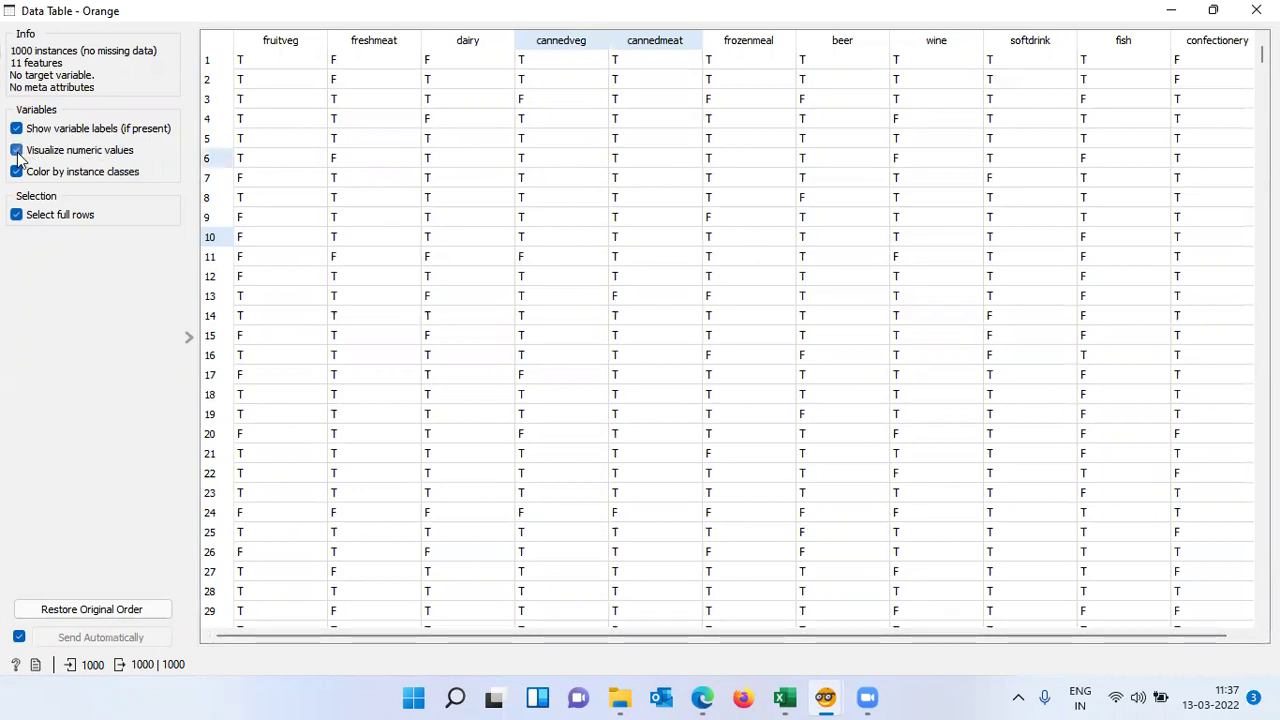
pyautogui.click(17, 151)
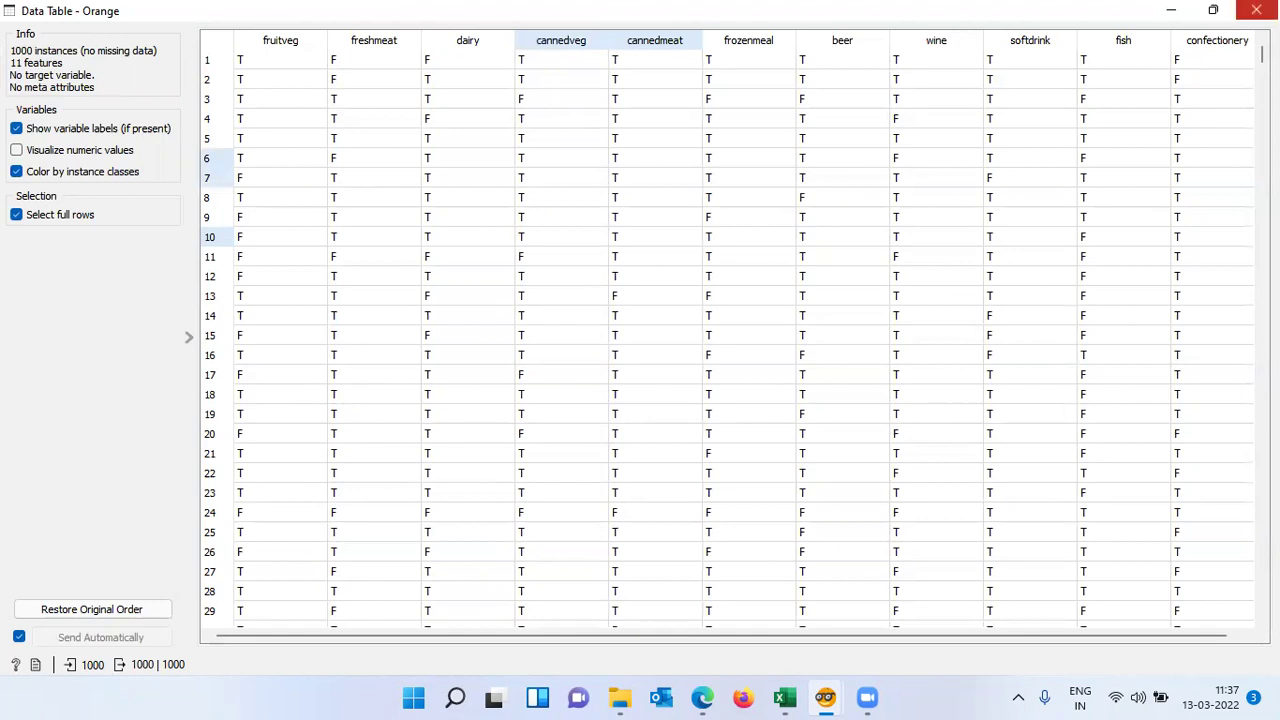
pyautogui.click(1256, 10)
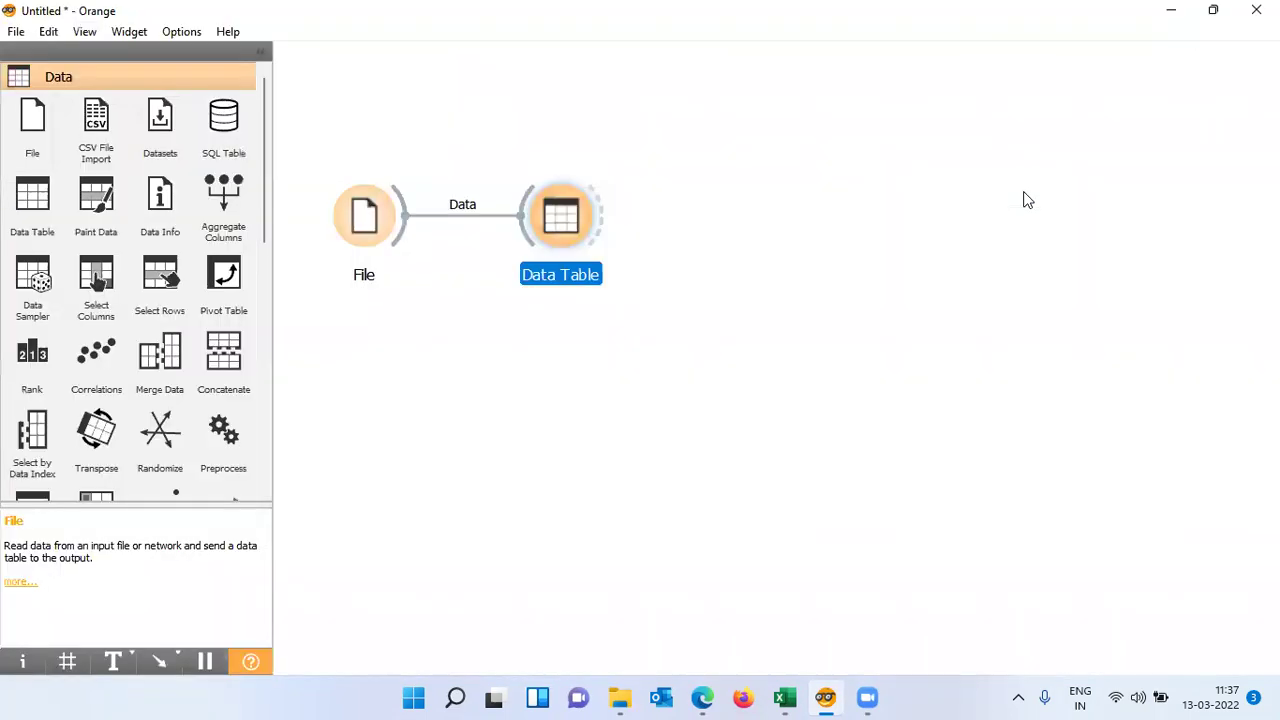
# Add a Select Columns widget and connect the Data Table's output to it.
pyautogui.click(379, 229)
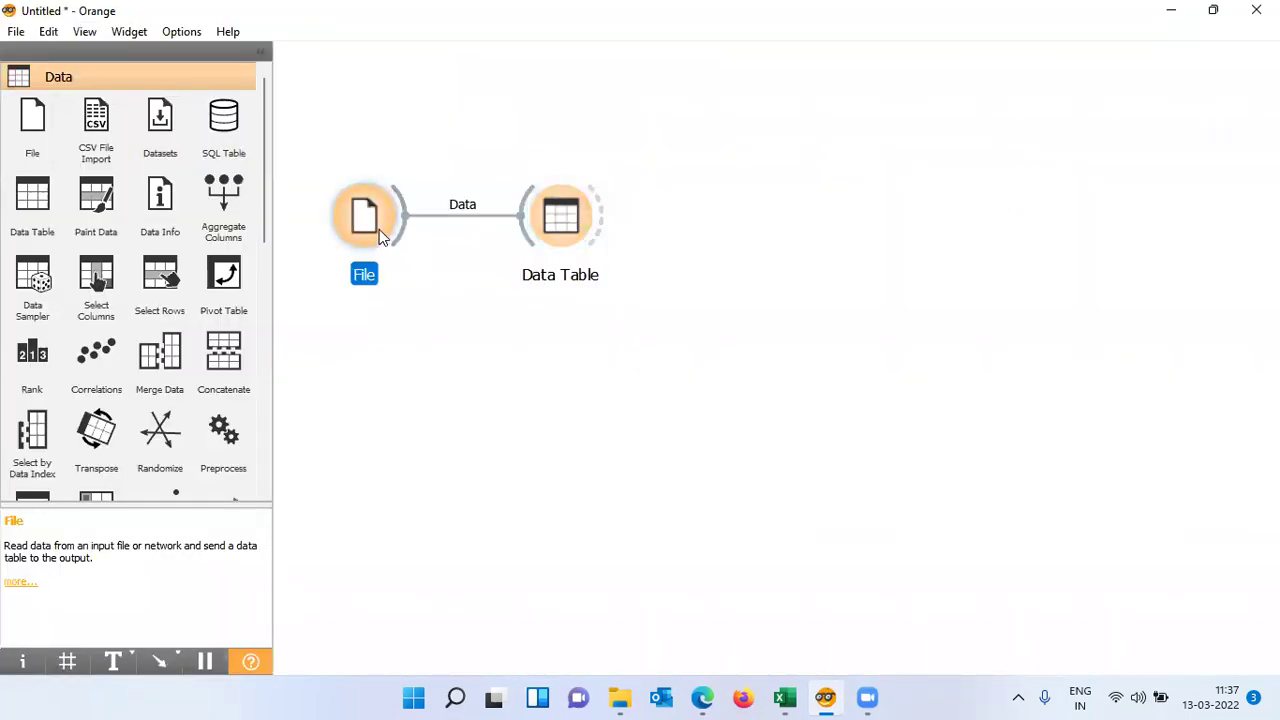
pyautogui.click(570, 257)
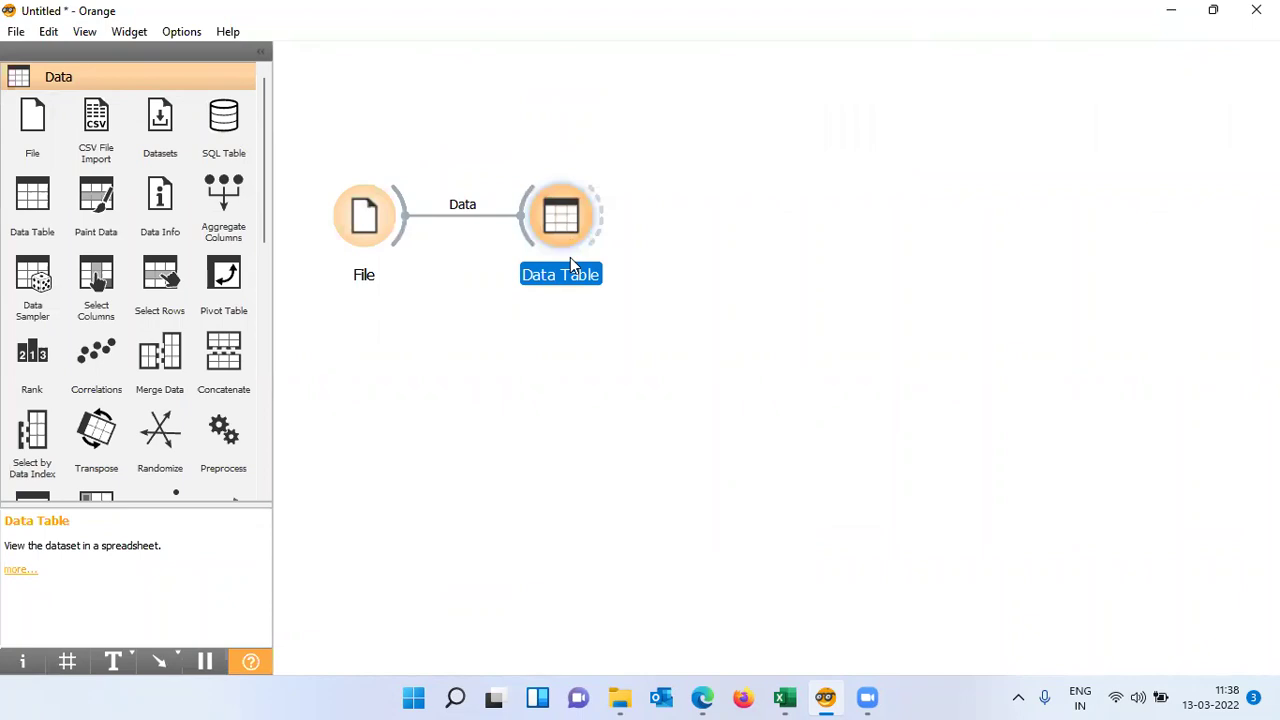
pyautogui.click(92, 285)
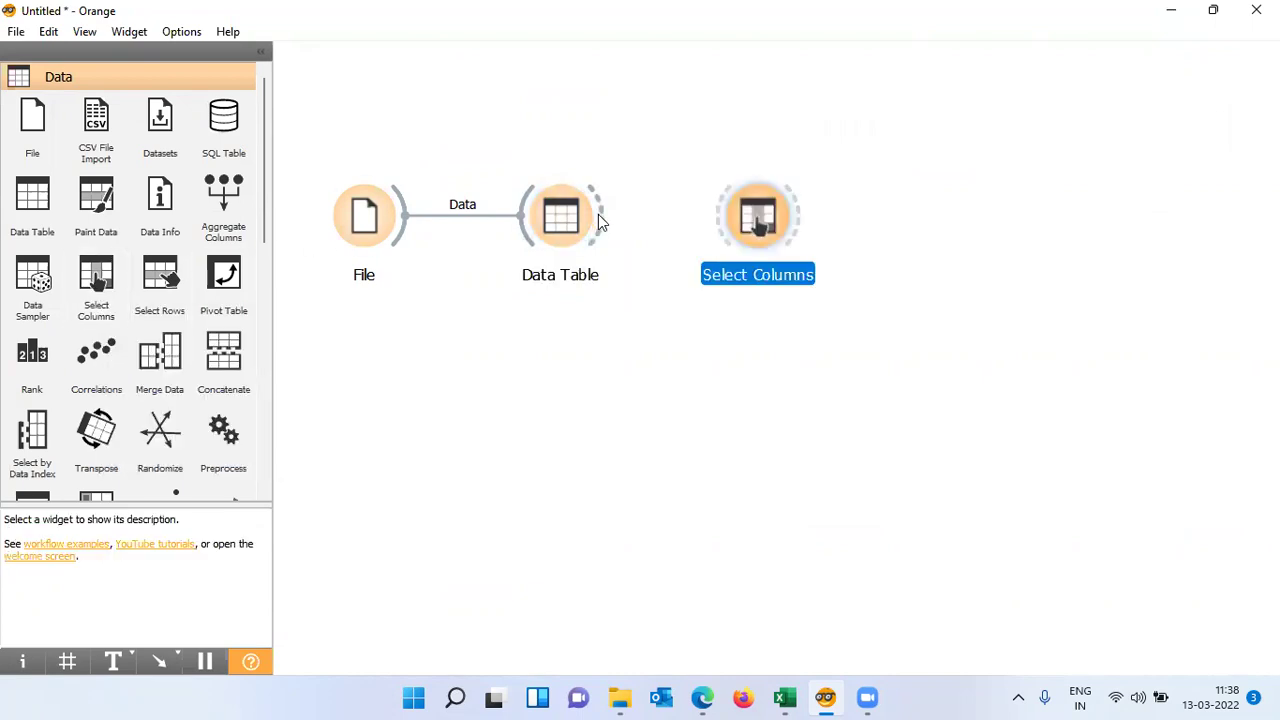
pyautogui.moveTo(600, 216); pyautogui.dragTo(742, 213)
pyautogui.click(750, 218)
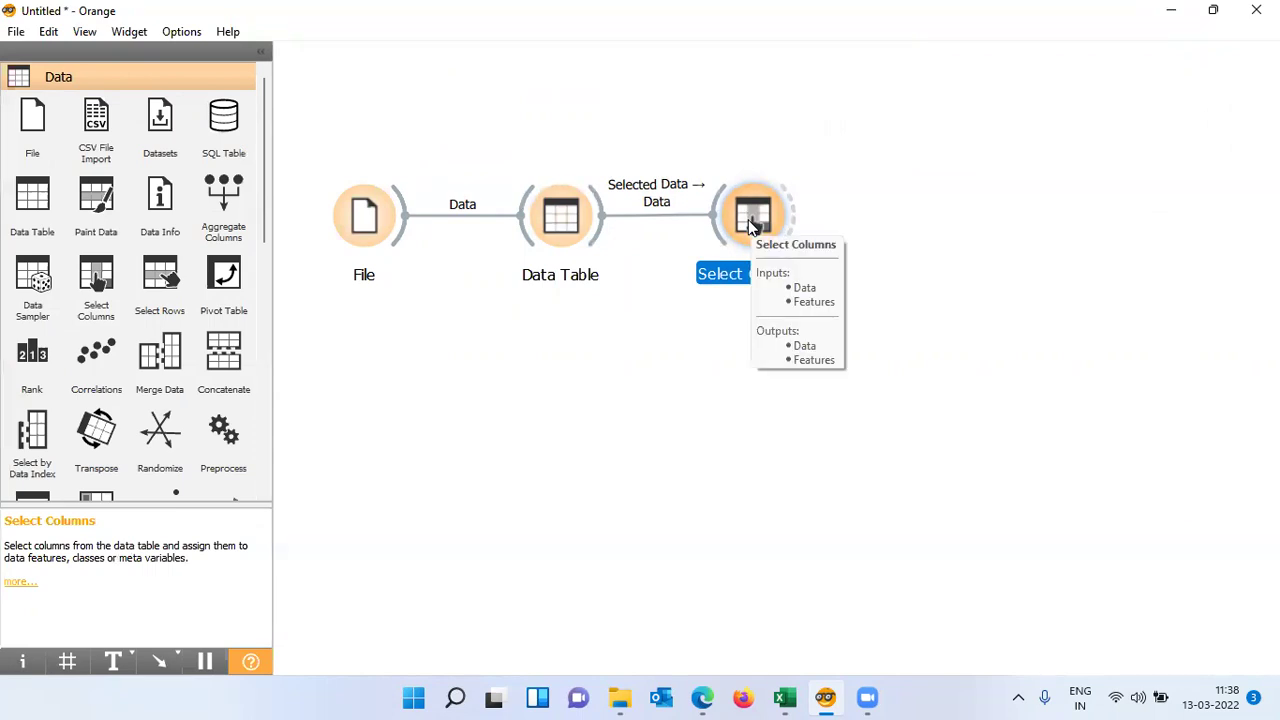
# Open the Select Columns widget to review which columns are used as features, and close it.
pyautogui.click(546, 243)
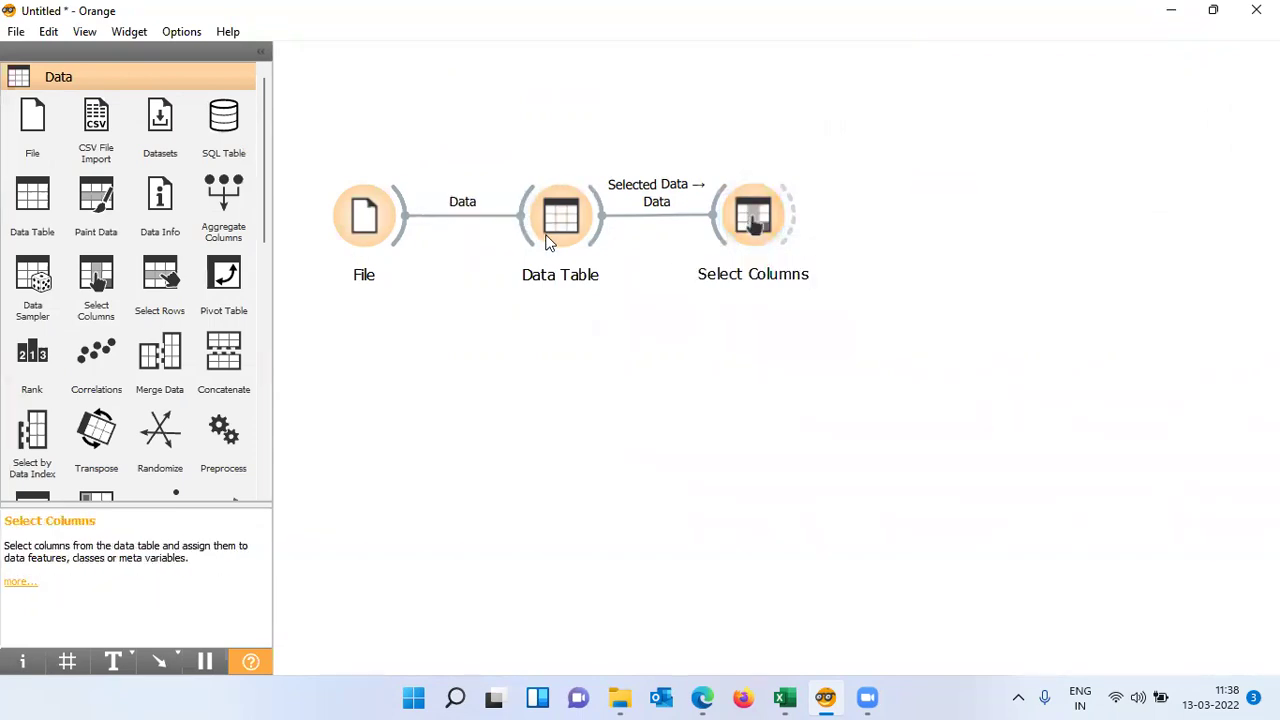
pyautogui.doubleClick(746, 212)
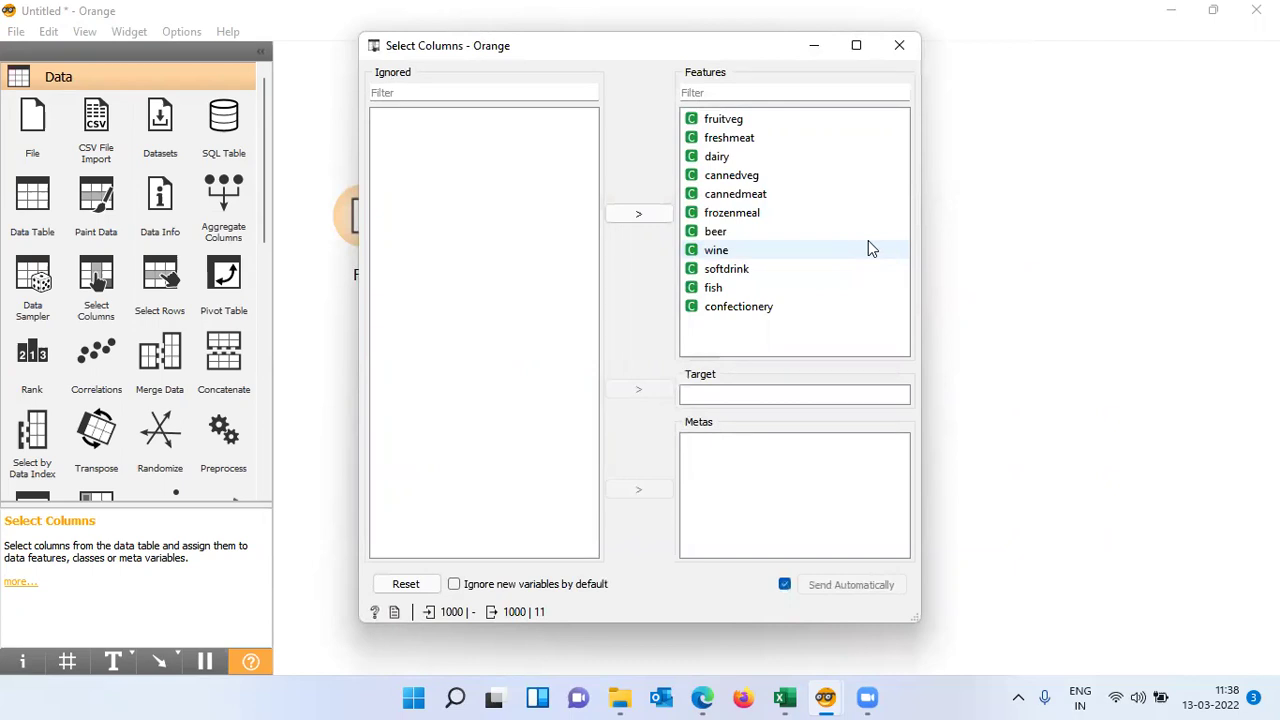
pyautogui.click(903, 46)
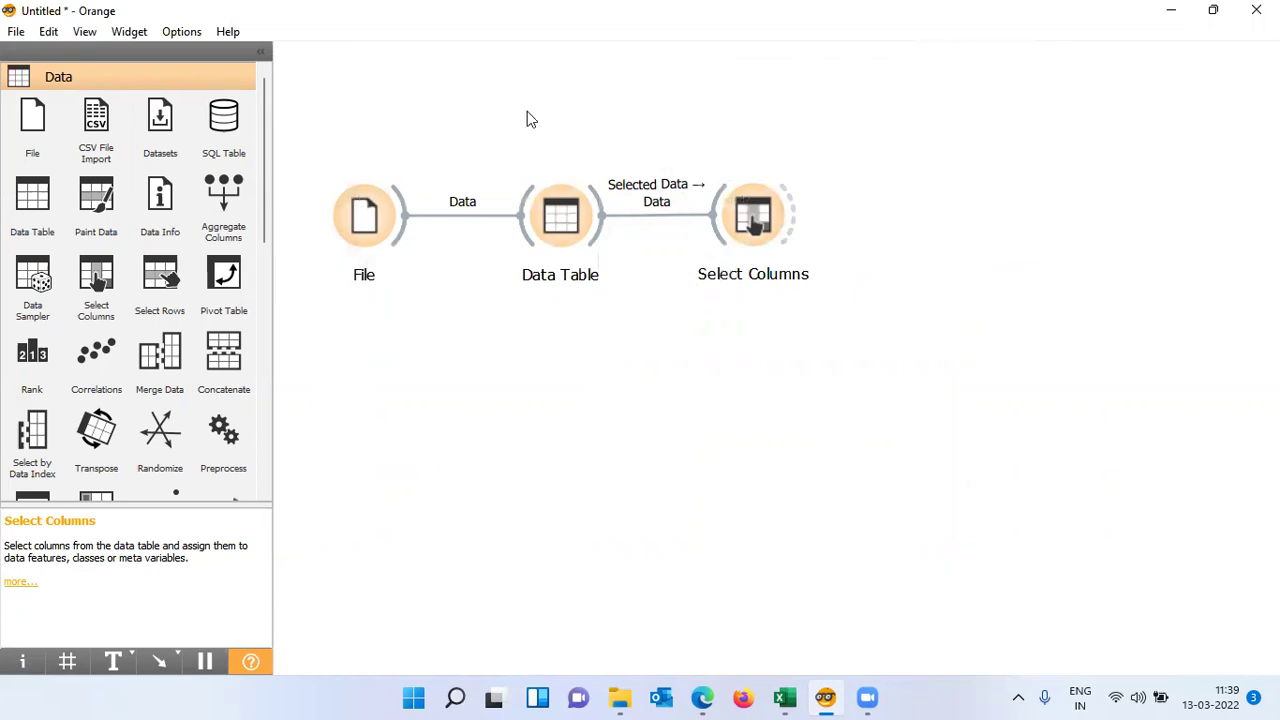
# Open the add-on installer and view the description of the Associate add-on.
pyautogui.click(182, 32)
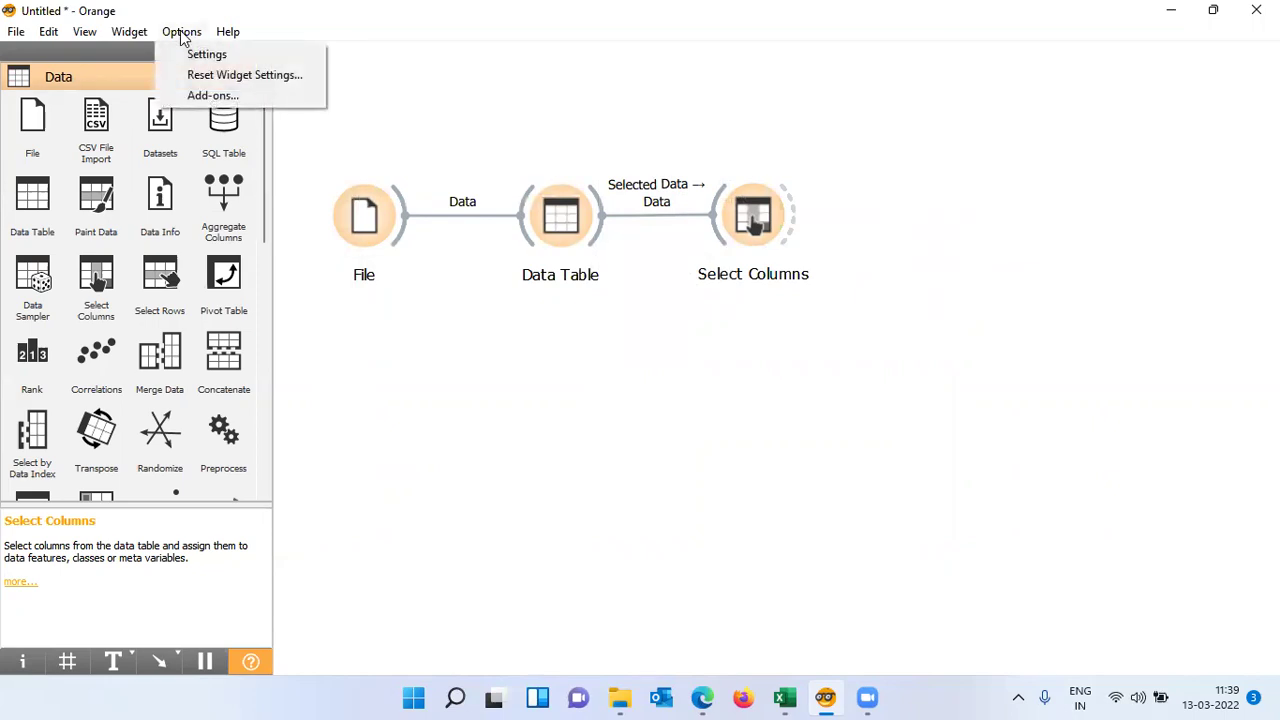
pyautogui.click(262, 96)
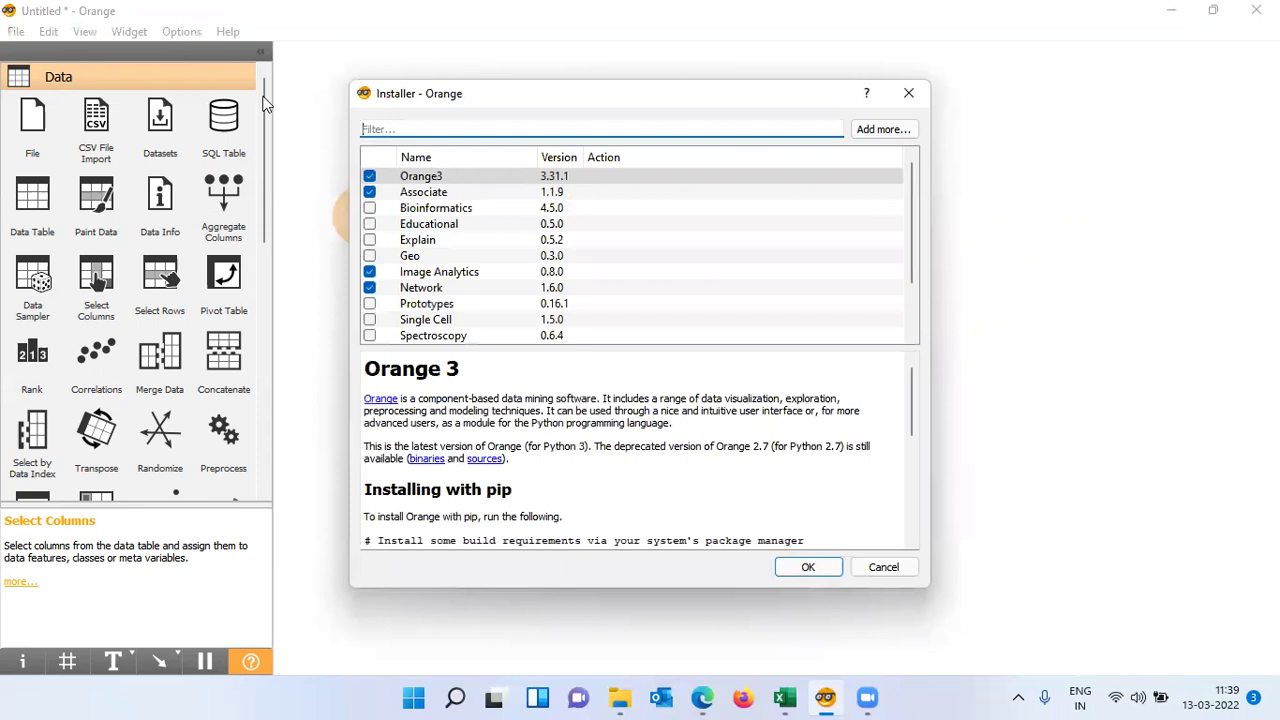
pyautogui.click(422, 178)
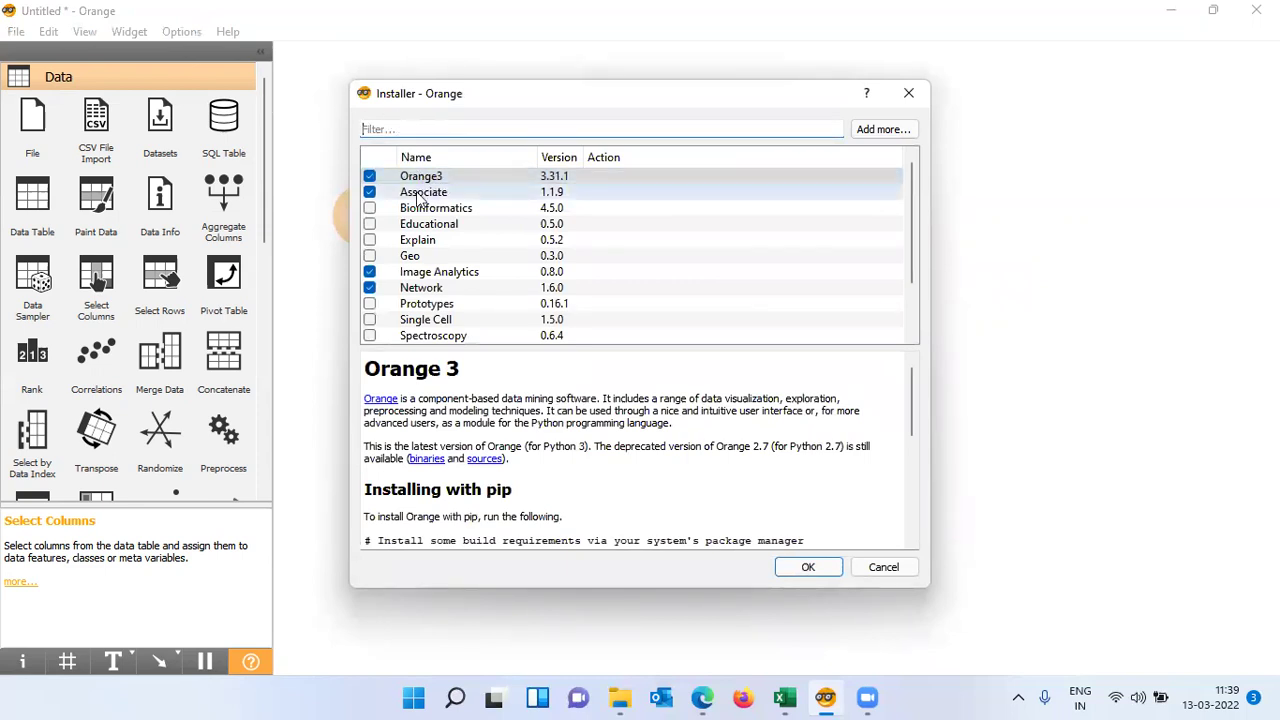
pyautogui.click(429, 196)
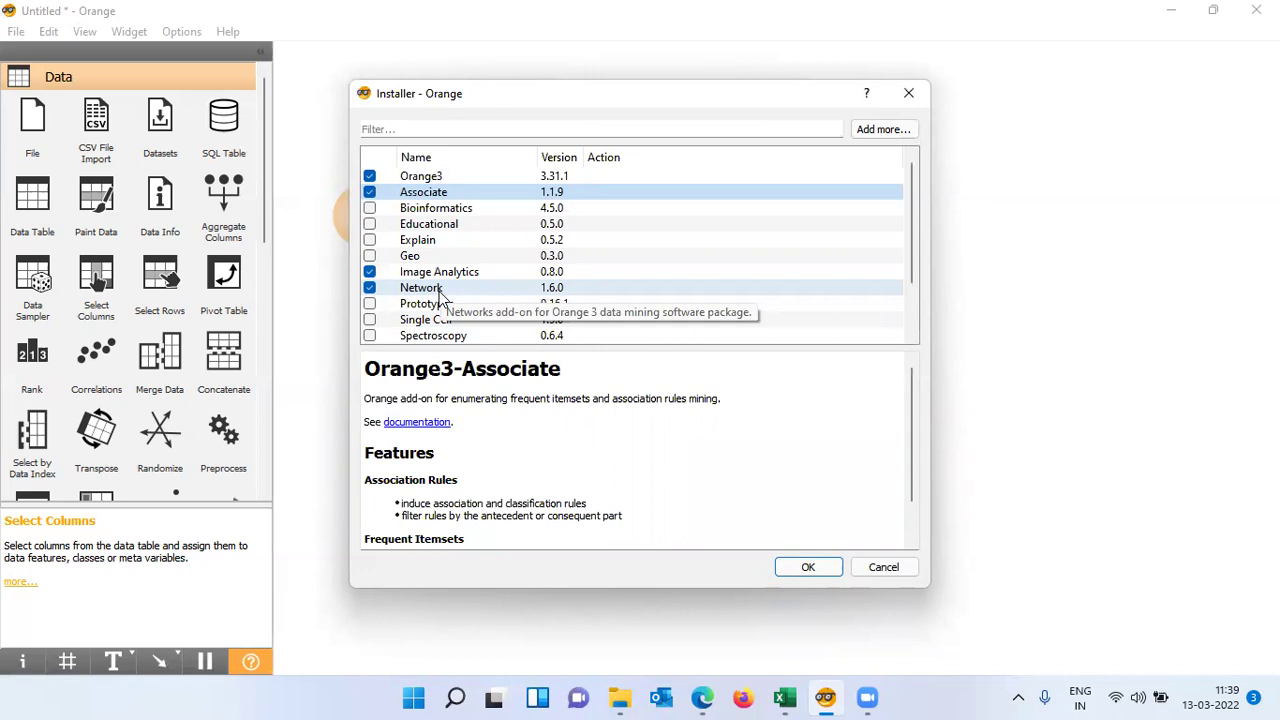
# Mark the Geo and Explain add-ons for installation, and unmark both again.
pyautogui.click(371, 257)
pyautogui.click(370, 240)
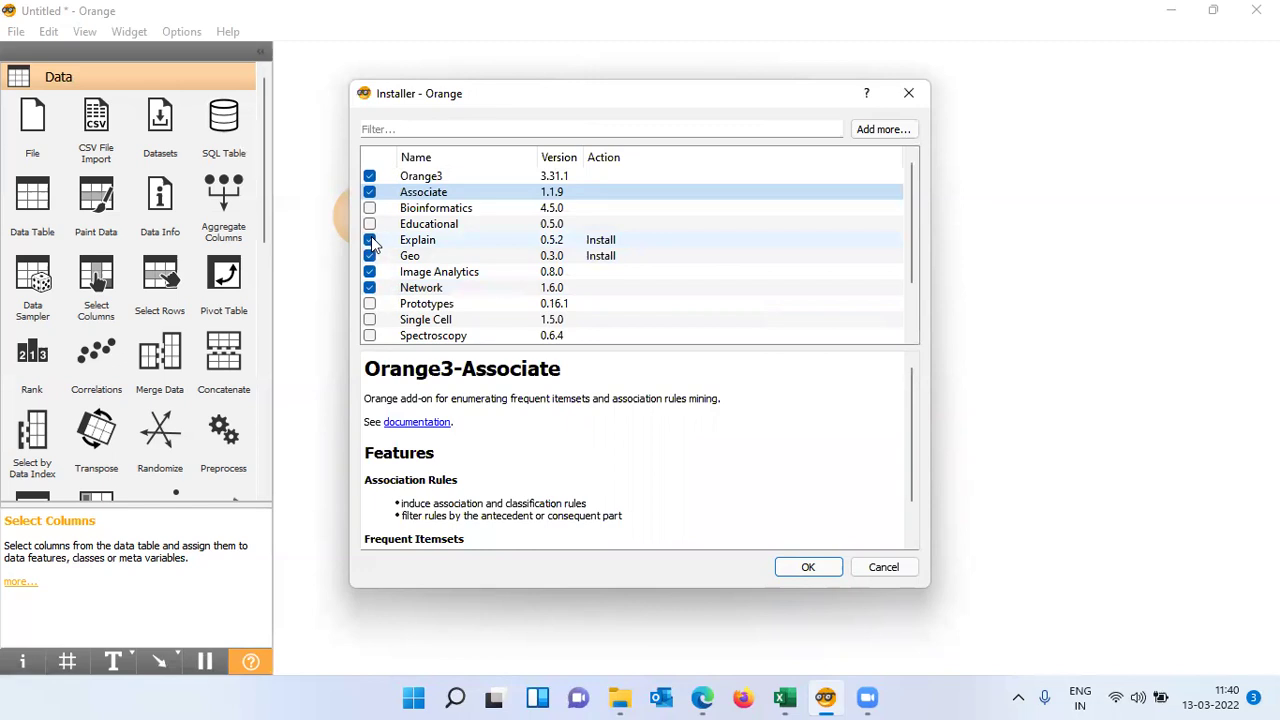
pyautogui.click(370, 256)
pyautogui.click(370, 242)
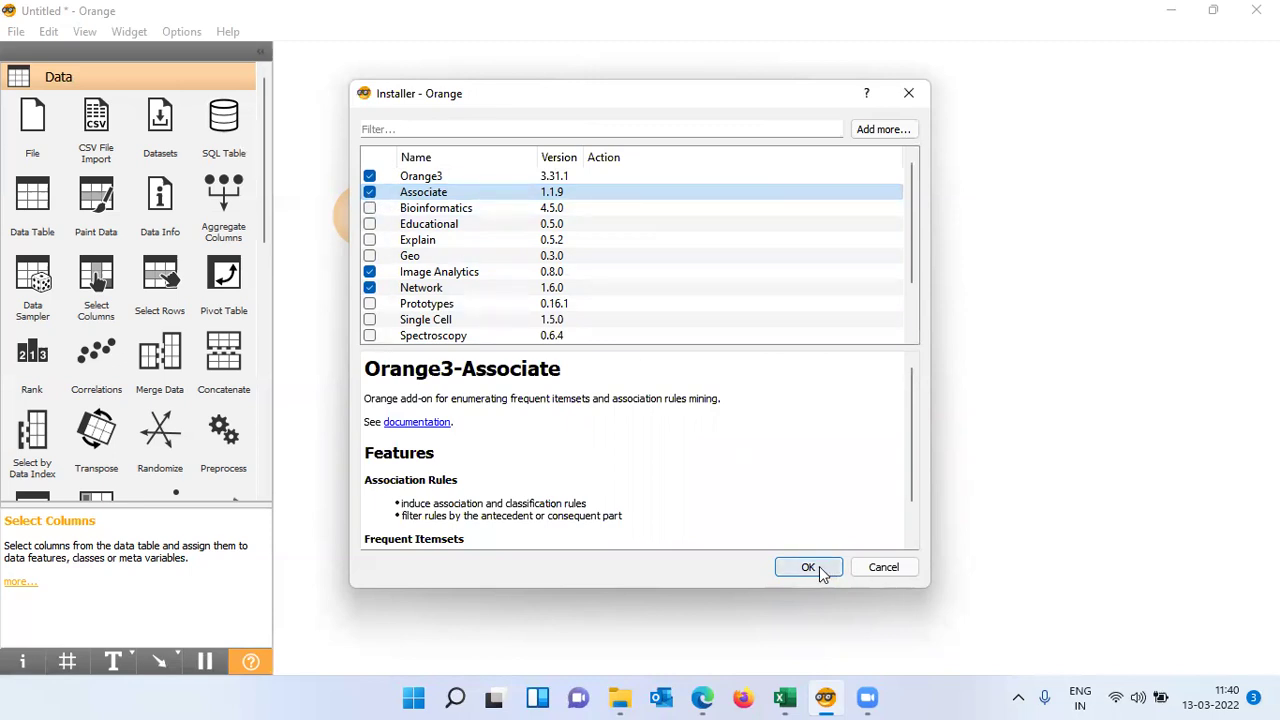
# Review the remaining add-ons down to Timeseries and Survival Analysis, and cancel the installer.
pyautogui.moveTo(912, 272); pyautogui.dragTo(911, 308)
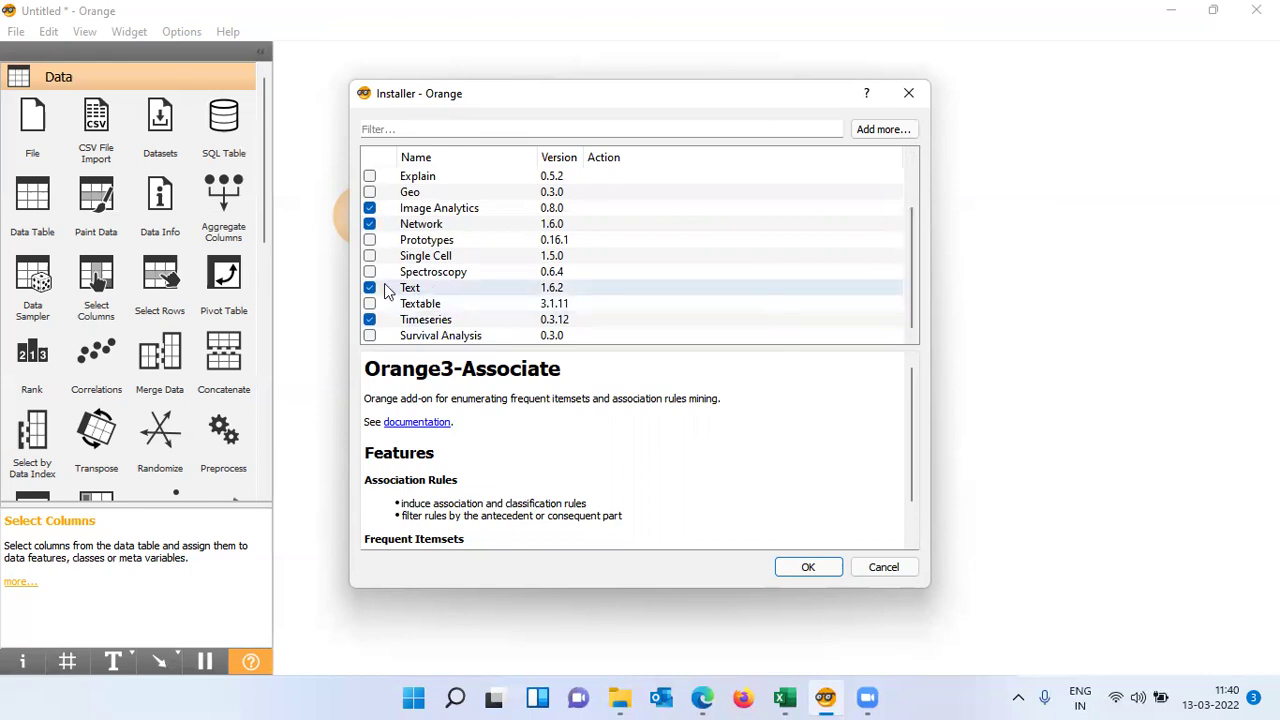
pyautogui.click(369, 319)
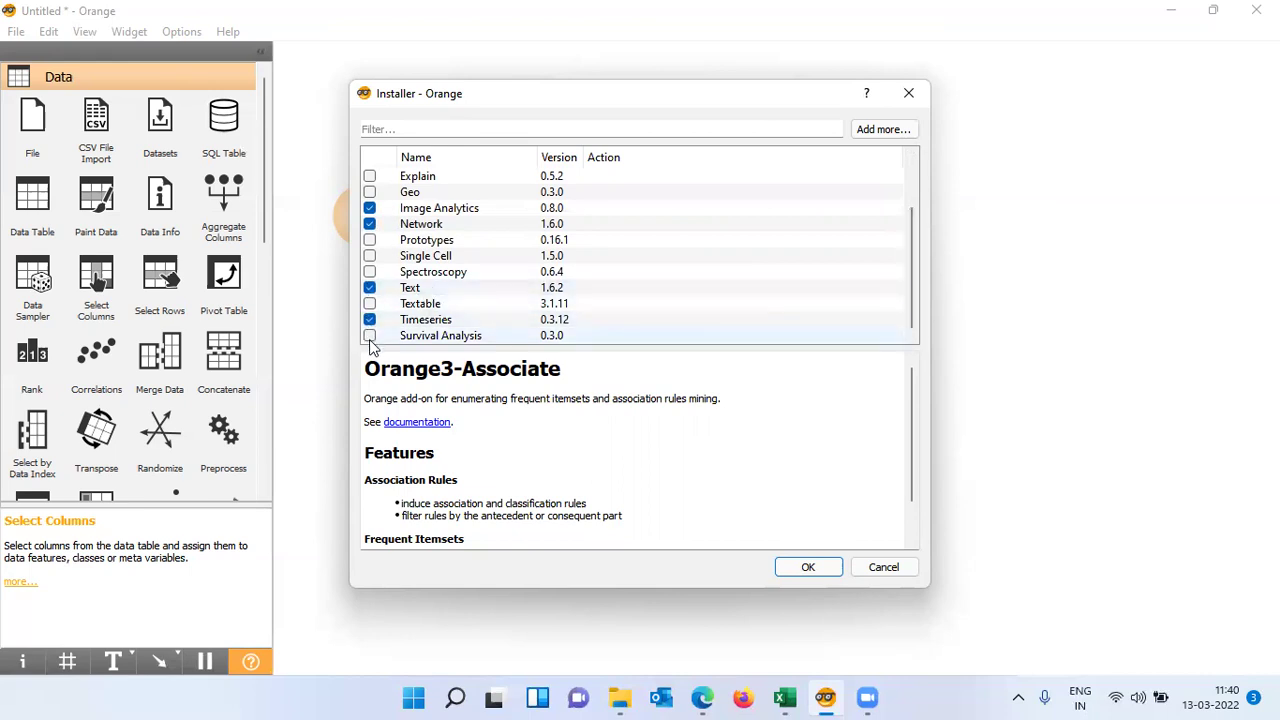
pyautogui.click(884, 567)
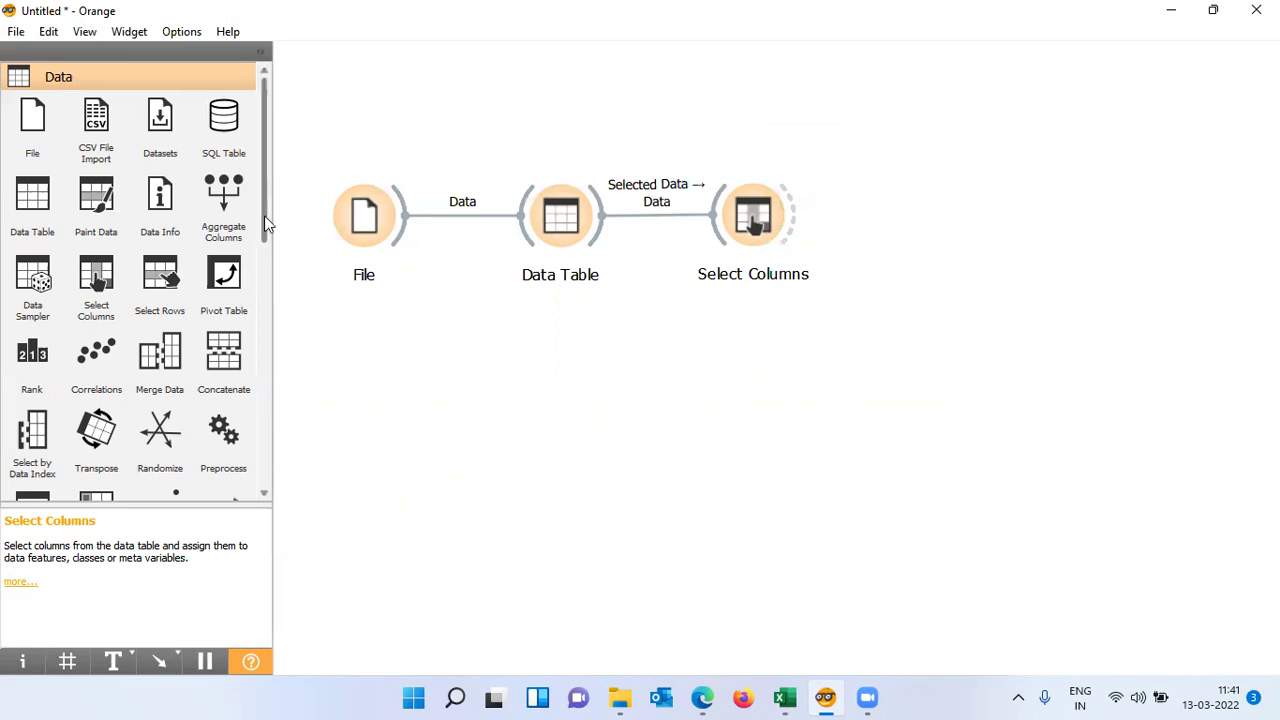
# Add an Association Rules widget from the Associate category and connect the Select Columns output to it.
pyautogui.moveTo(266, 224); pyautogui.dragTo(266, 470)
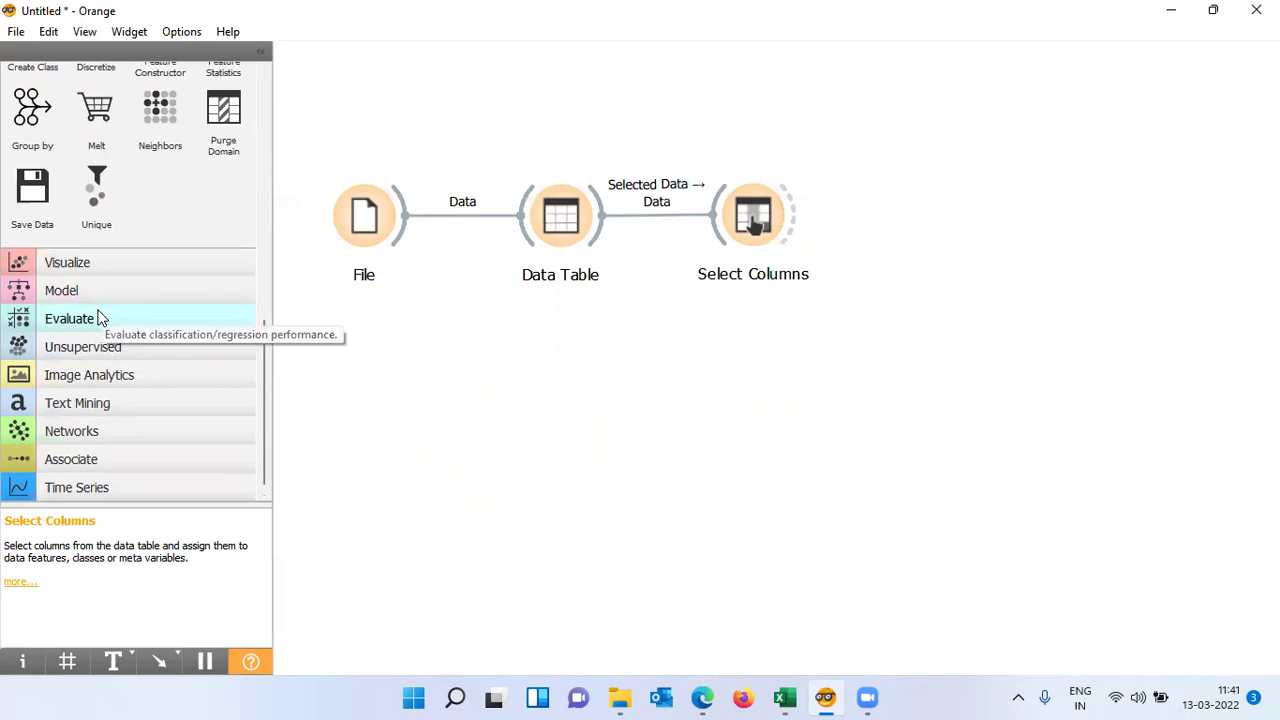
pyautogui.click(116, 463)
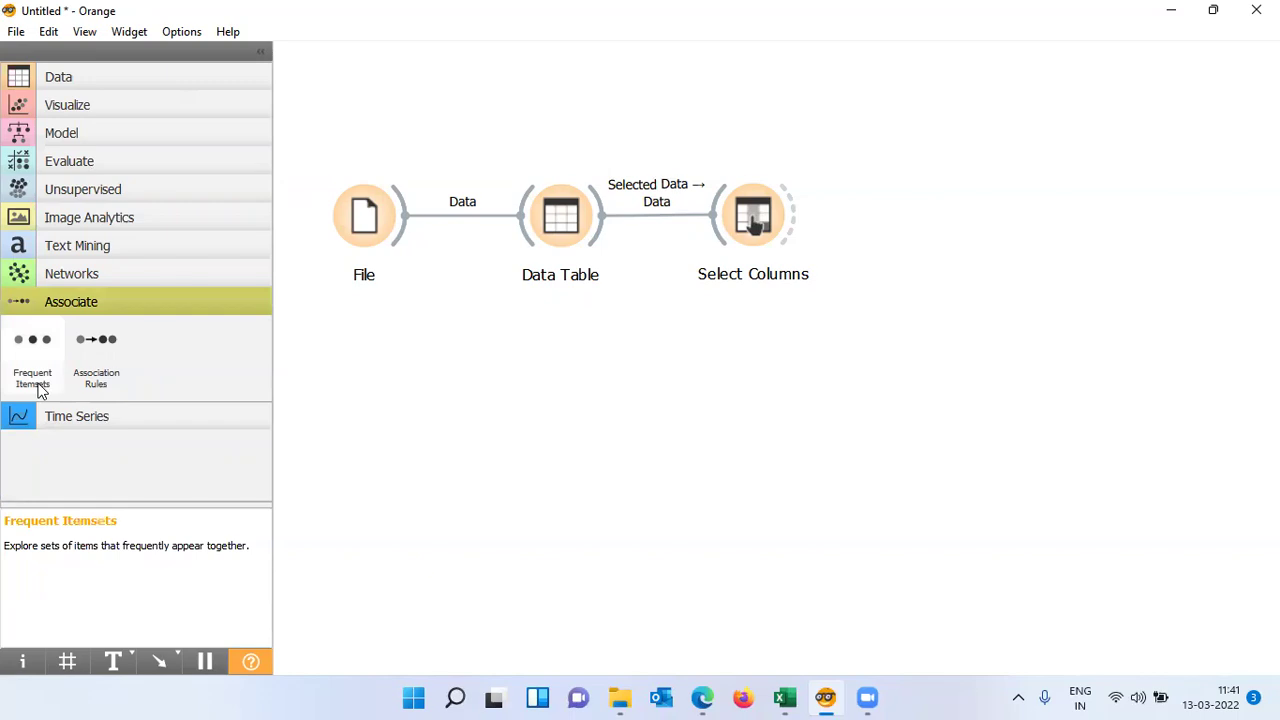
pyautogui.click(104, 346)
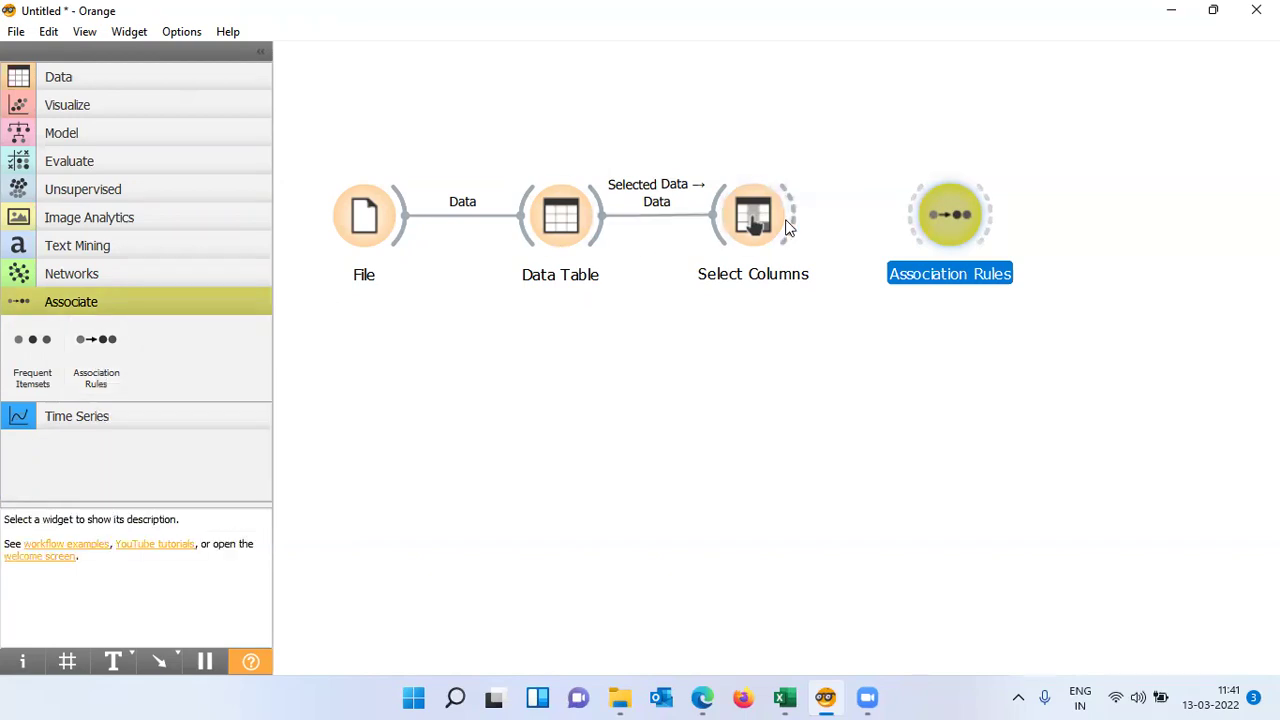
pyautogui.moveTo(797, 228); pyautogui.dragTo(916, 215)
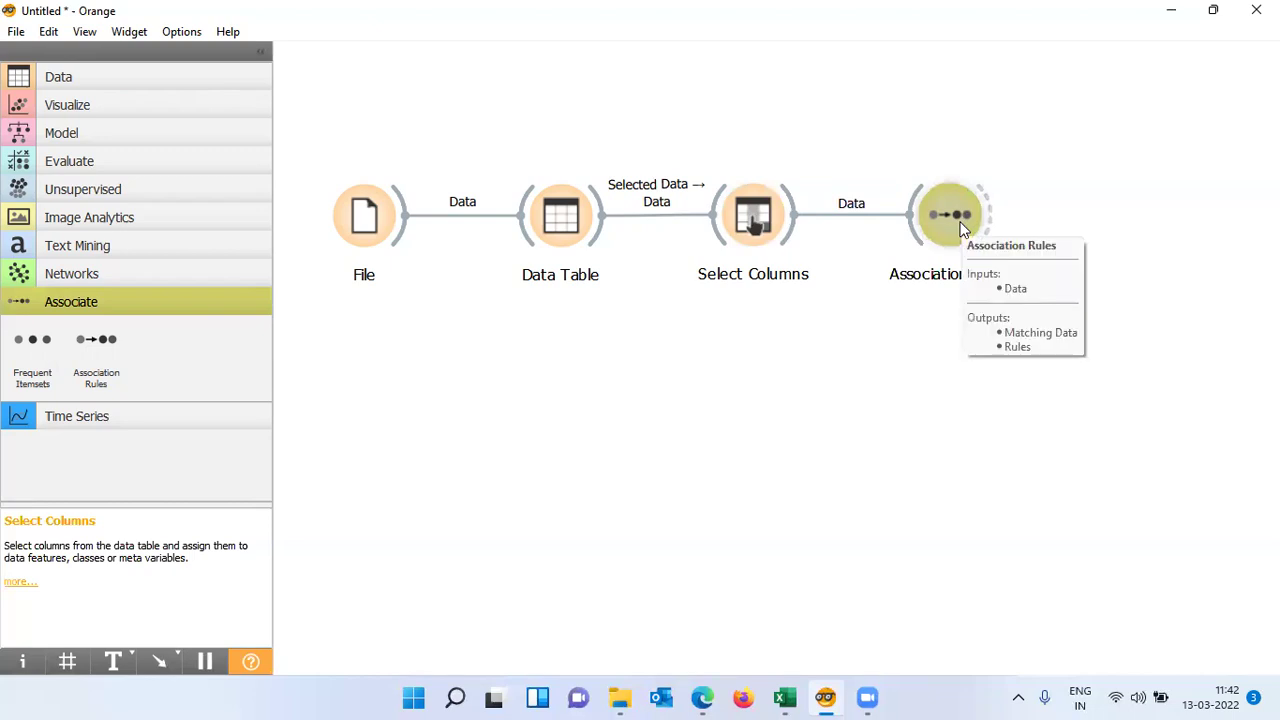
# Open the Association Rules widget and find rules with 5% minimum support, 90% minimum confidence and a maximum of 70k rules.
pyautogui.doubleClick(962, 230)
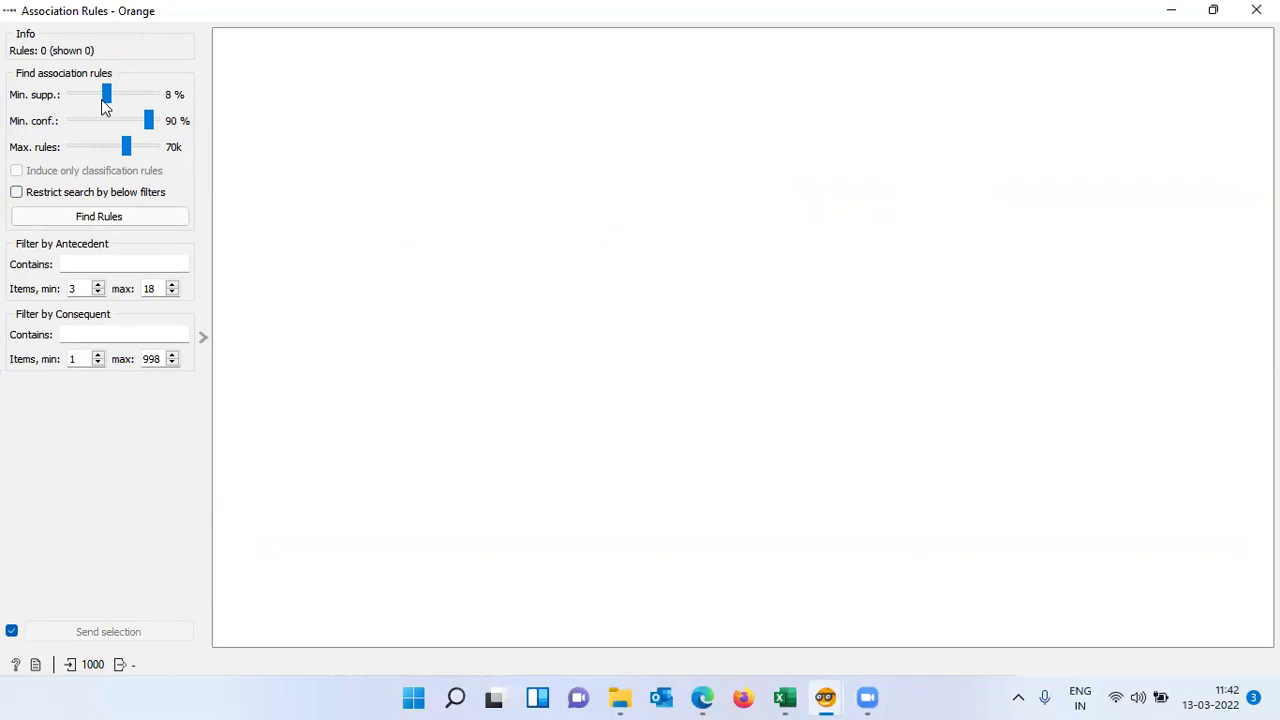
pyautogui.moveTo(103, 105); pyautogui.dragTo(150, 127)
pyautogui.moveTo(152, 130); pyautogui.dragTo(150, 131)
pyautogui.moveTo(127, 152); pyautogui.dragTo(128, 155)
pyautogui.click(83, 210)
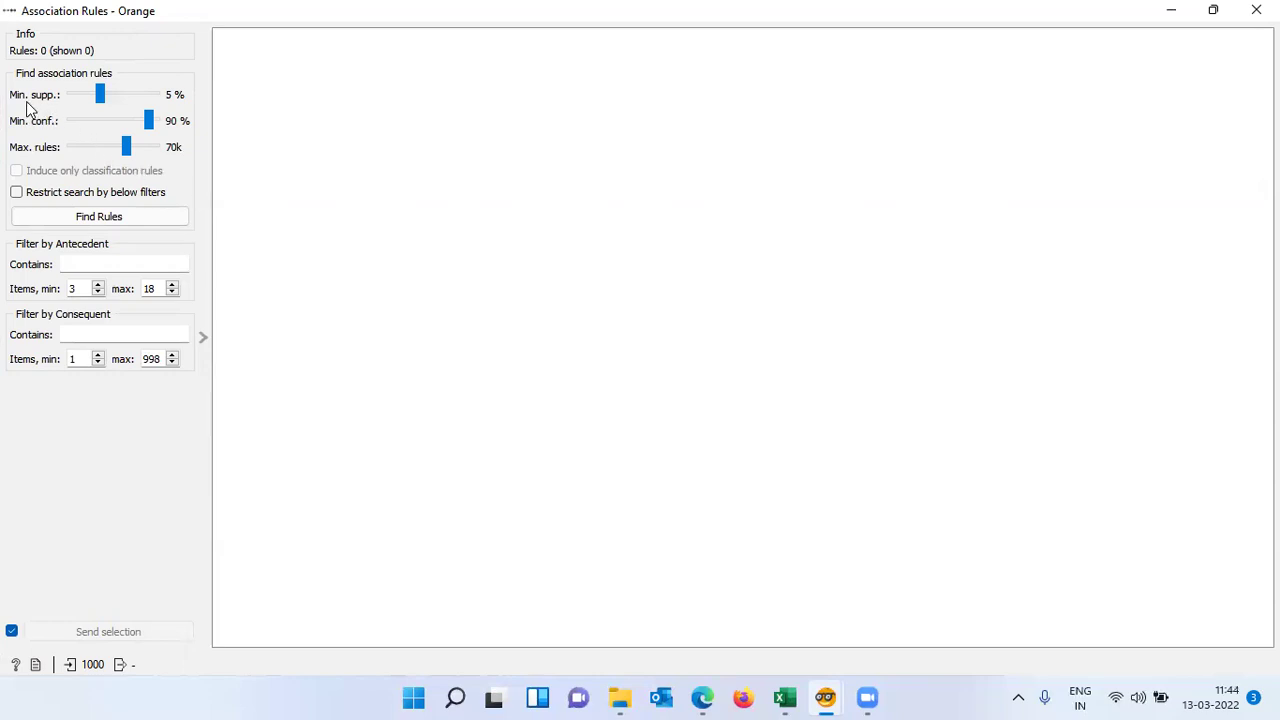
pyautogui.click(145, 224)
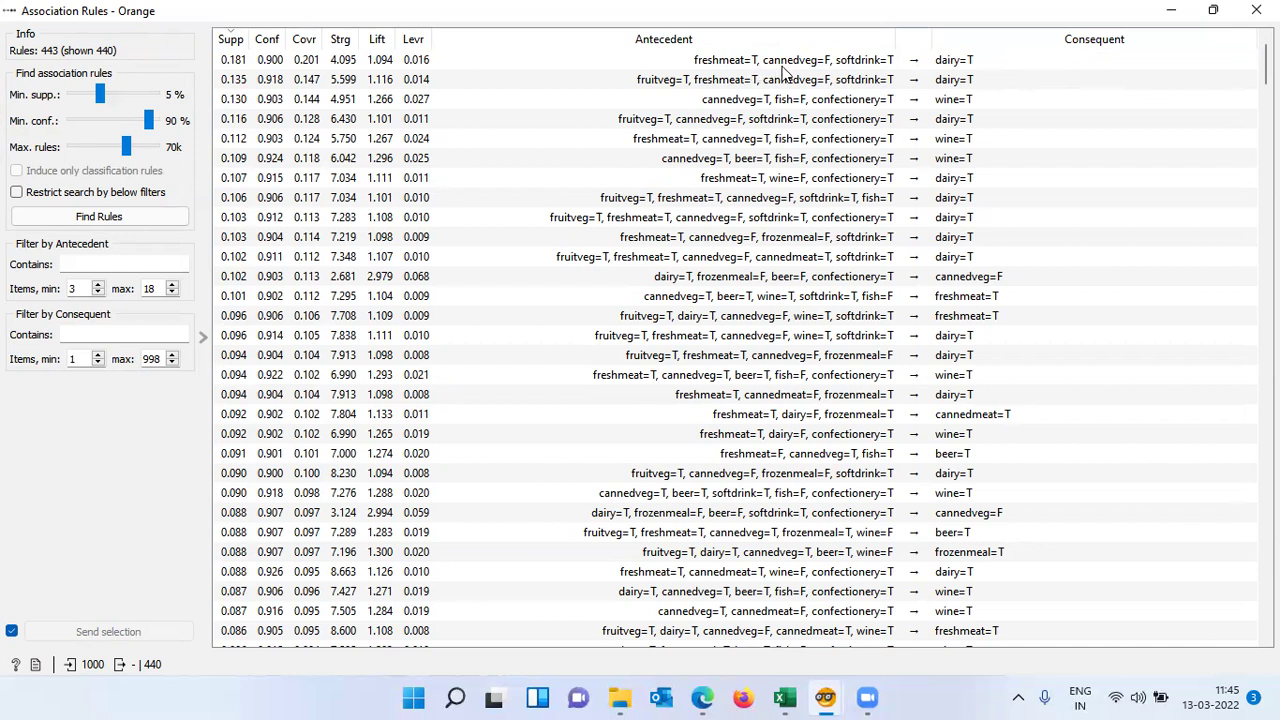
# Examine the antecedents, consequents and support values of individual rules at the beginning and end of the rule list.
pyautogui.click(852, 68)
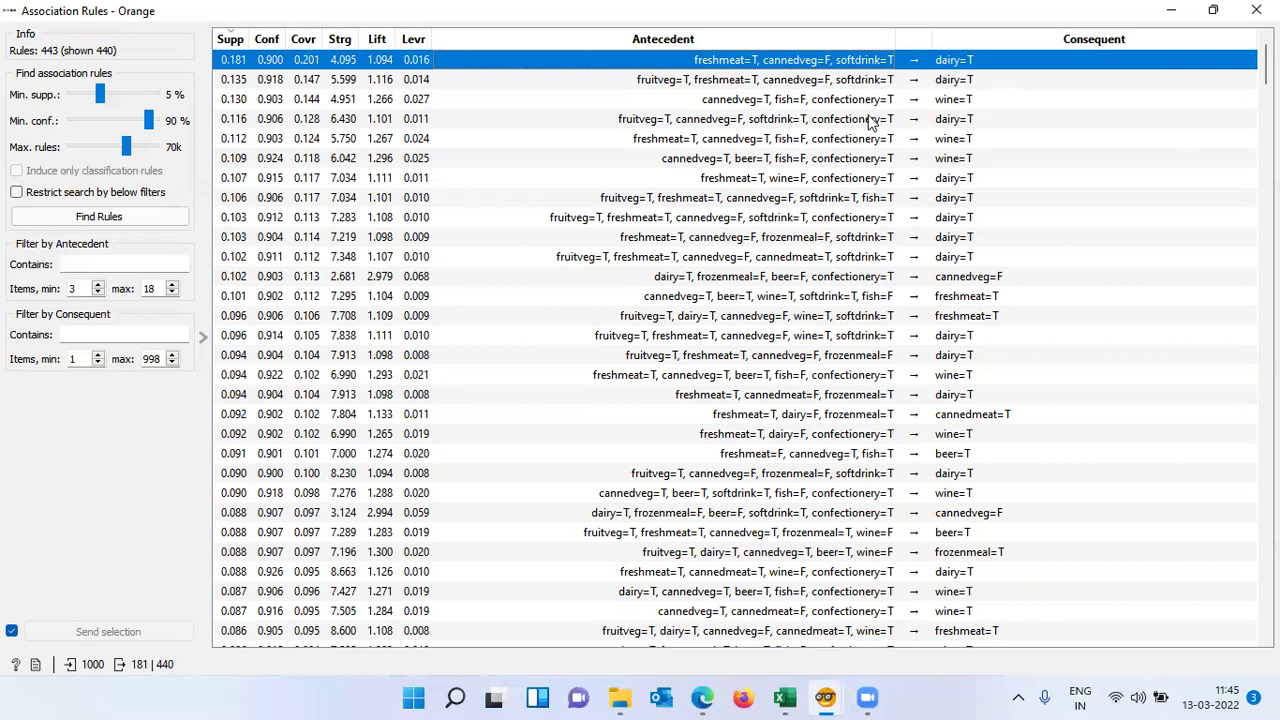
pyautogui.click(822, 143)
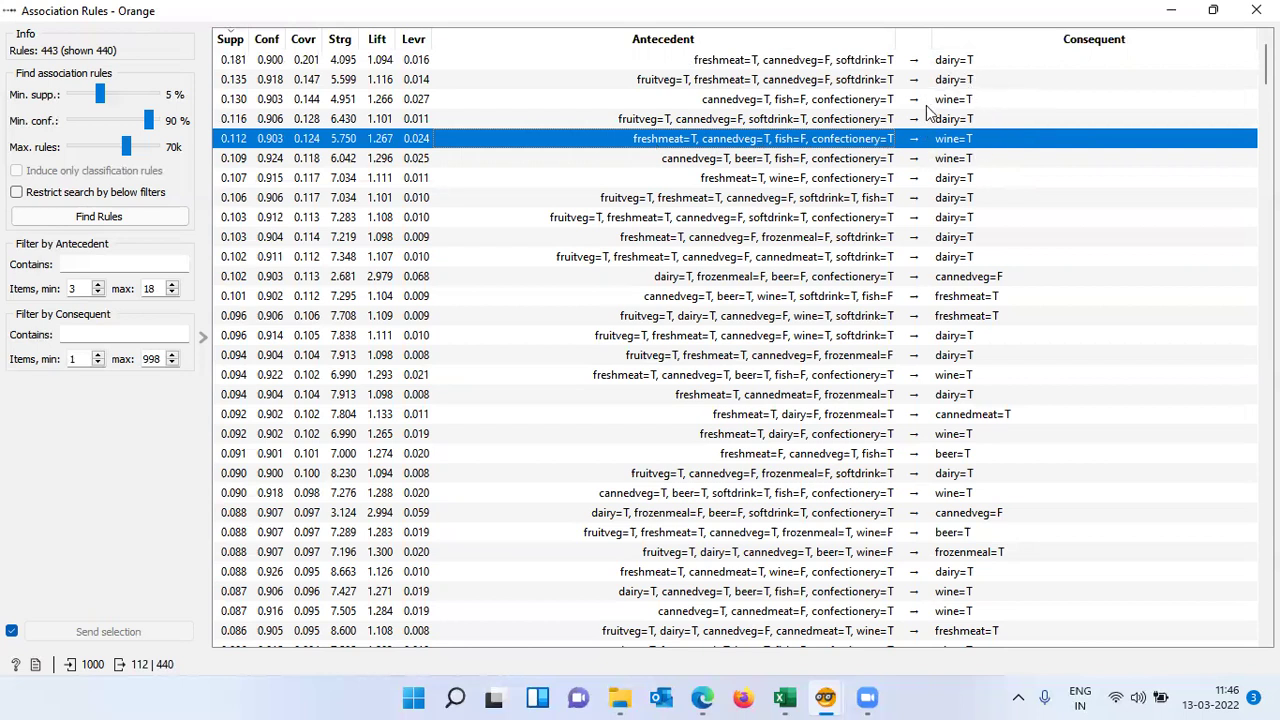
pyautogui.click(727, 60)
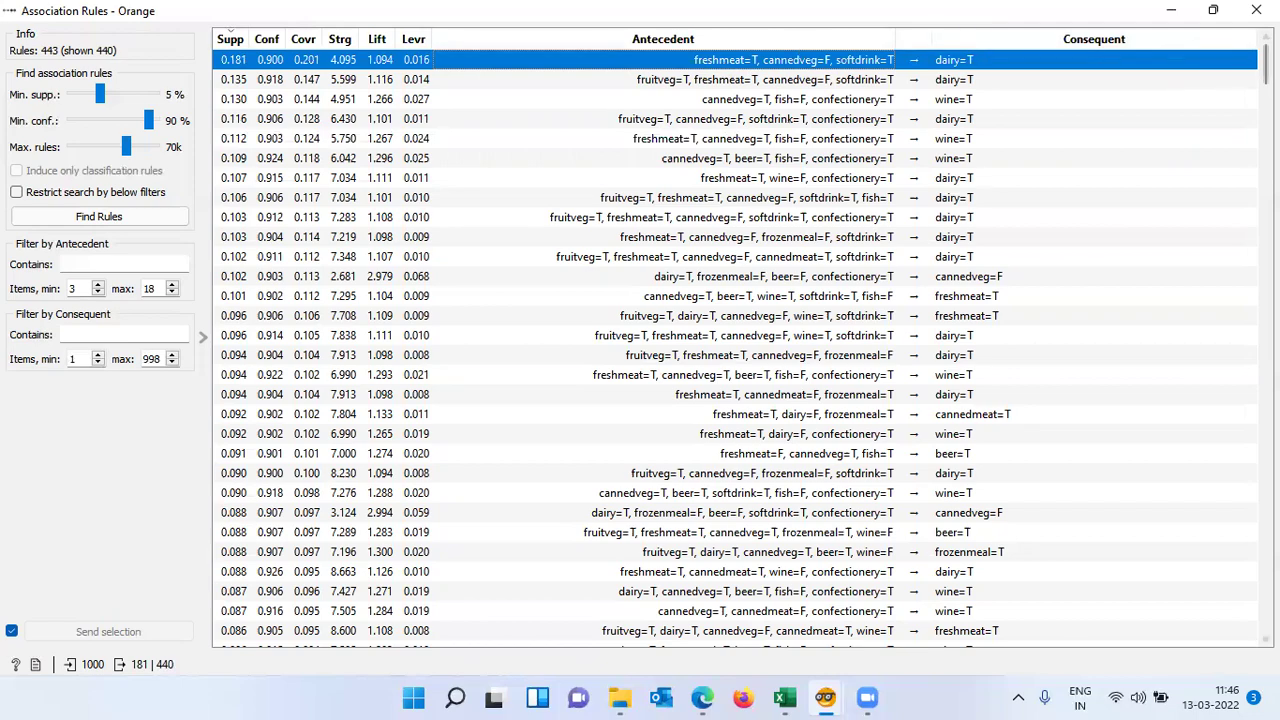
pyautogui.moveTo(1265, 62); pyautogui.dragTo(1265, 610)
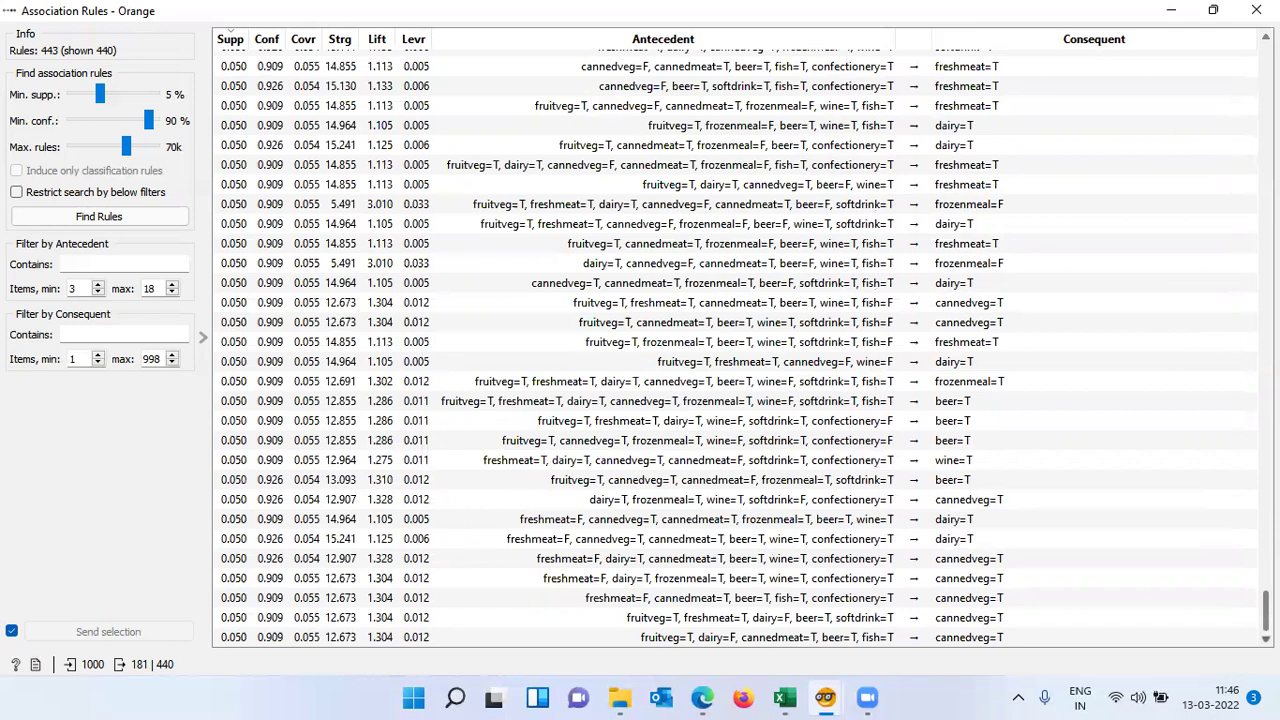
pyautogui.click(860, 640)
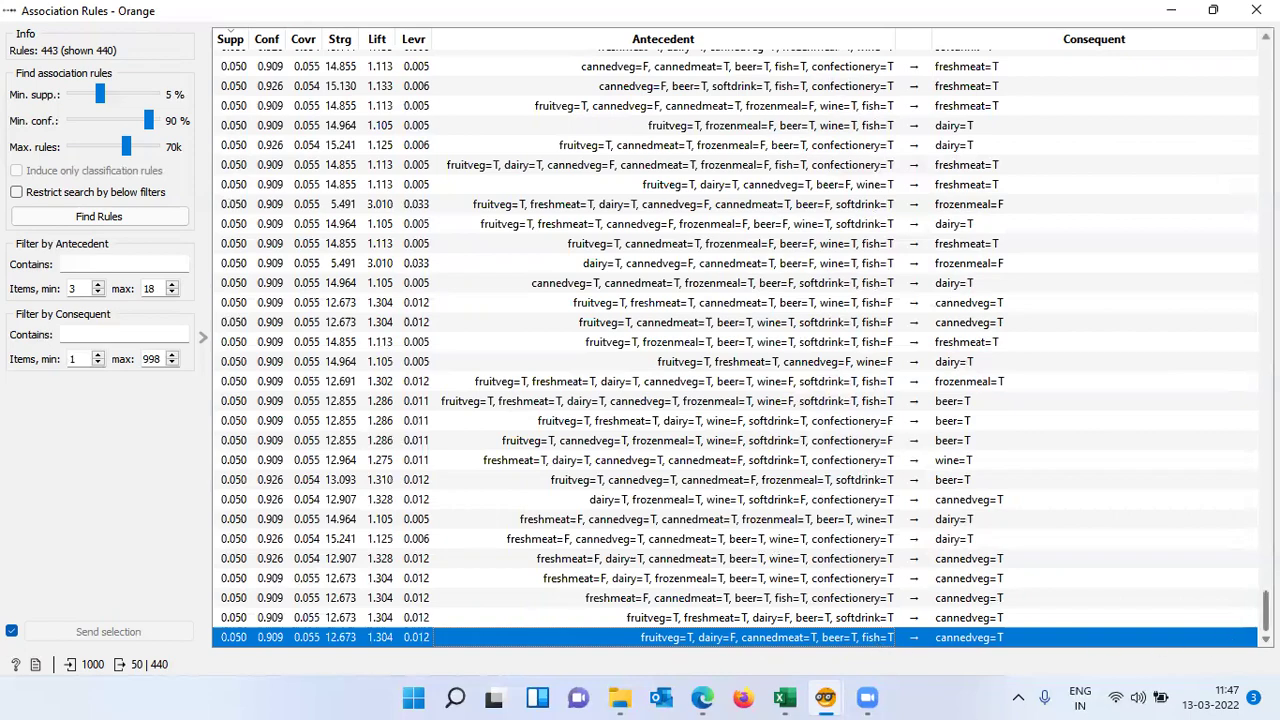
pyautogui.moveTo(1265, 600); pyautogui.dragTo(1265, 58)
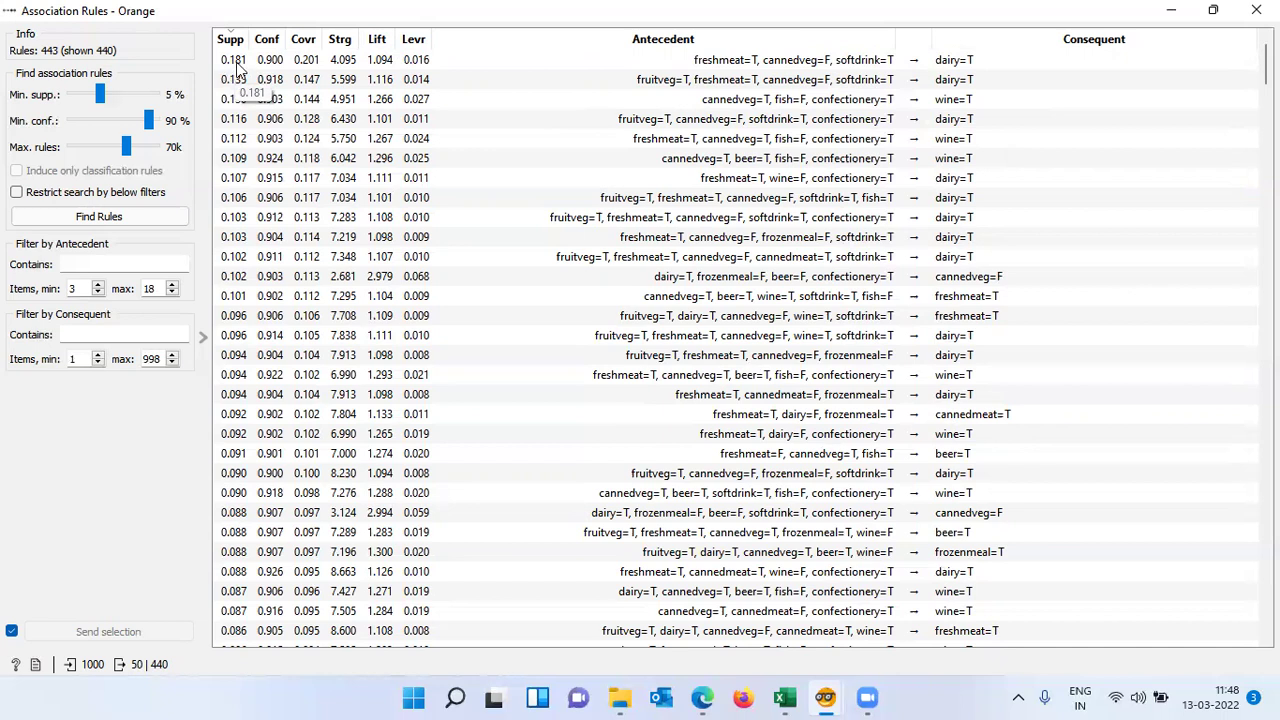
pyautogui.click(686, 64)
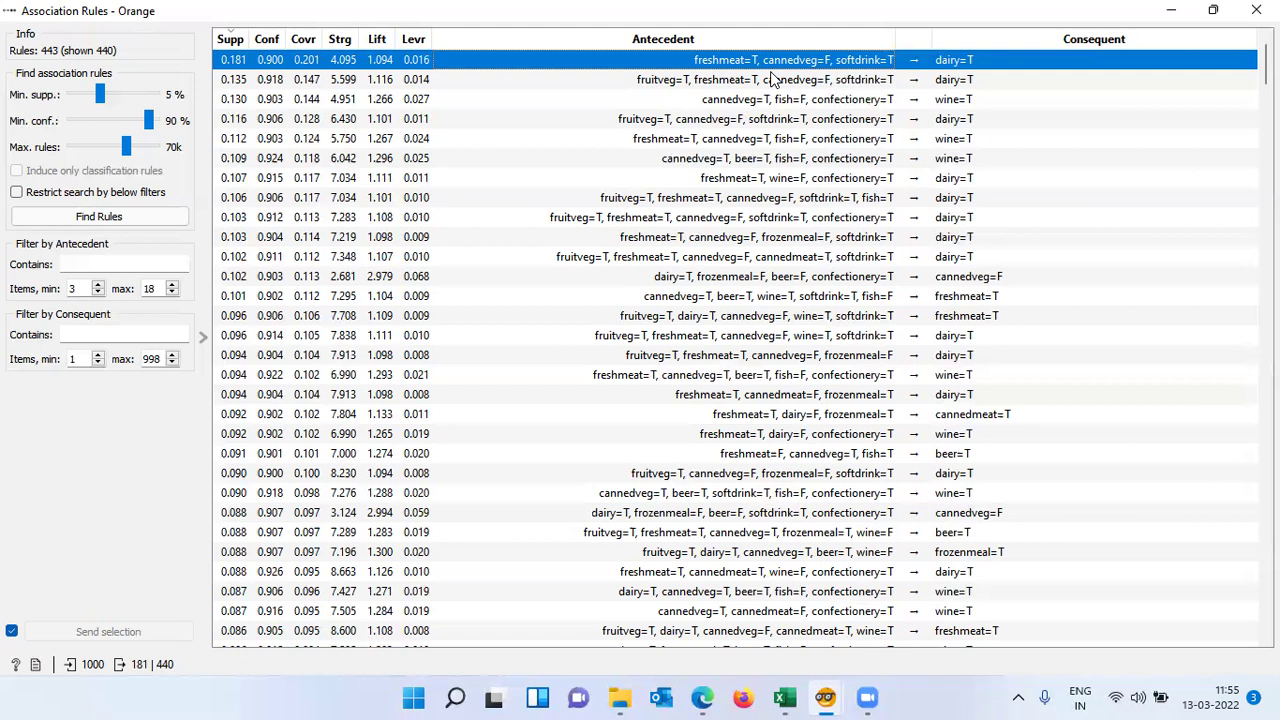
# Set the minimum support to 10%, the minimum confidence to 85% and the maximum number of rules to 50k.
pyautogui.click(144, 121)
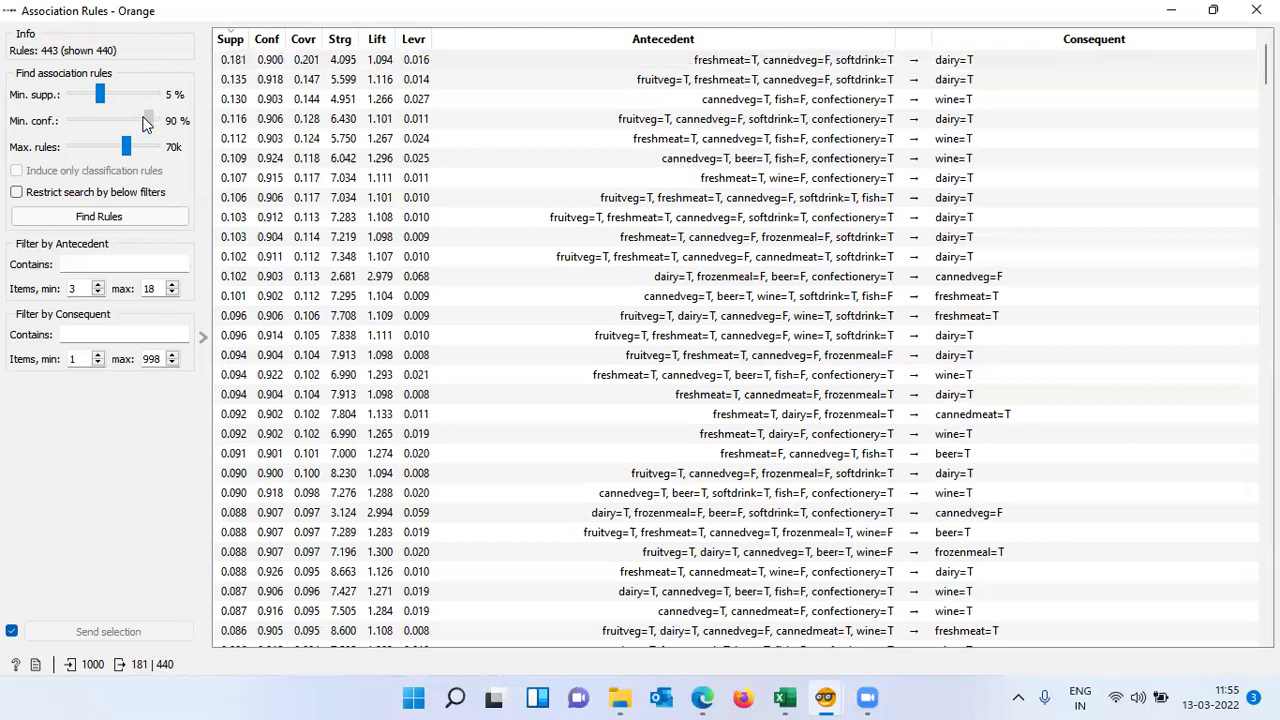
pyautogui.moveTo(130, 121); pyautogui.dragTo(111, 152)
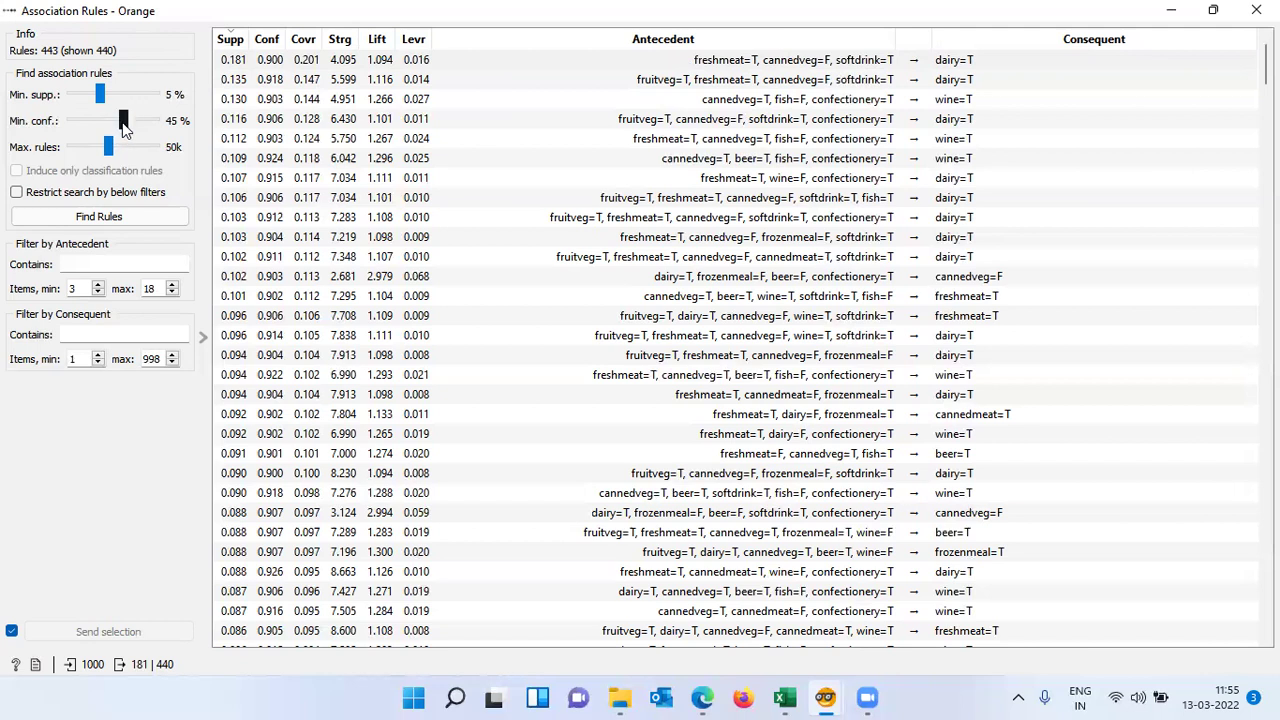
pyautogui.moveTo(123, 128); pyautogui.dragTo(118, 128)
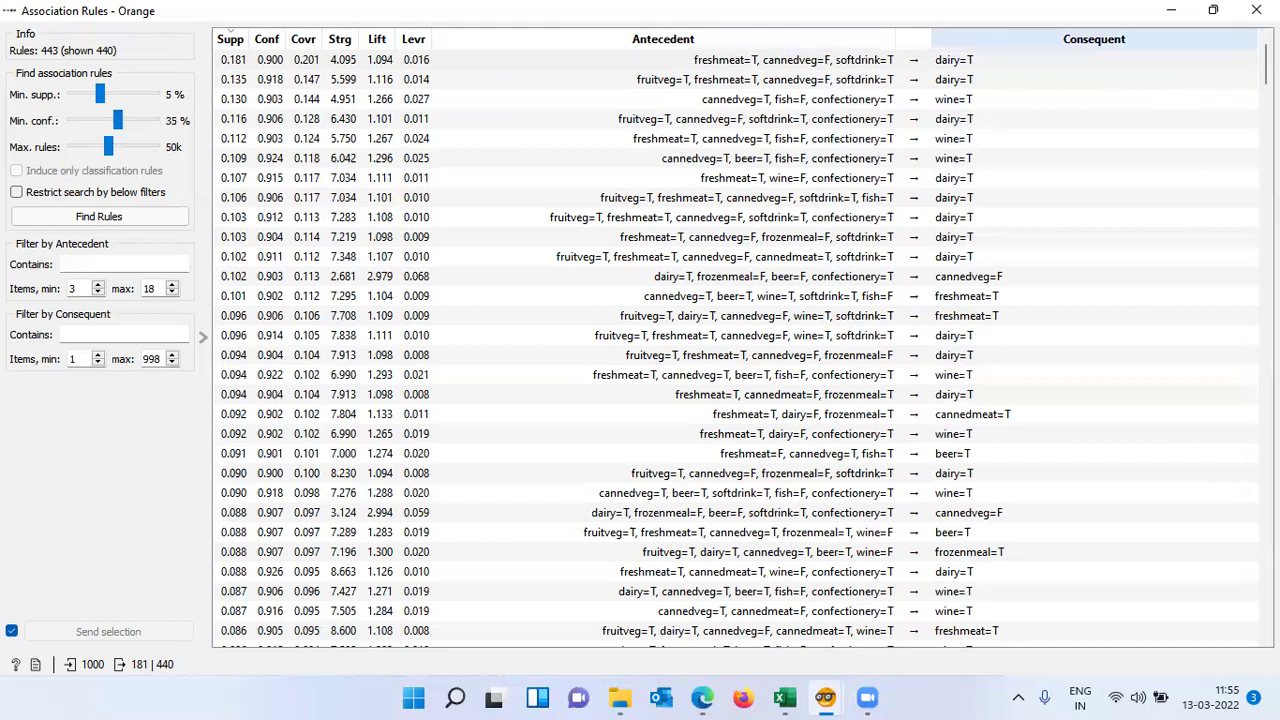
pyautogui.moveTo(1265, 60)
pyautogui.mouseDown()
pyautogui.moveTo(1265, 520)
pyautogui.moveTo(1265, 50)
pyautogui.mouseUp()
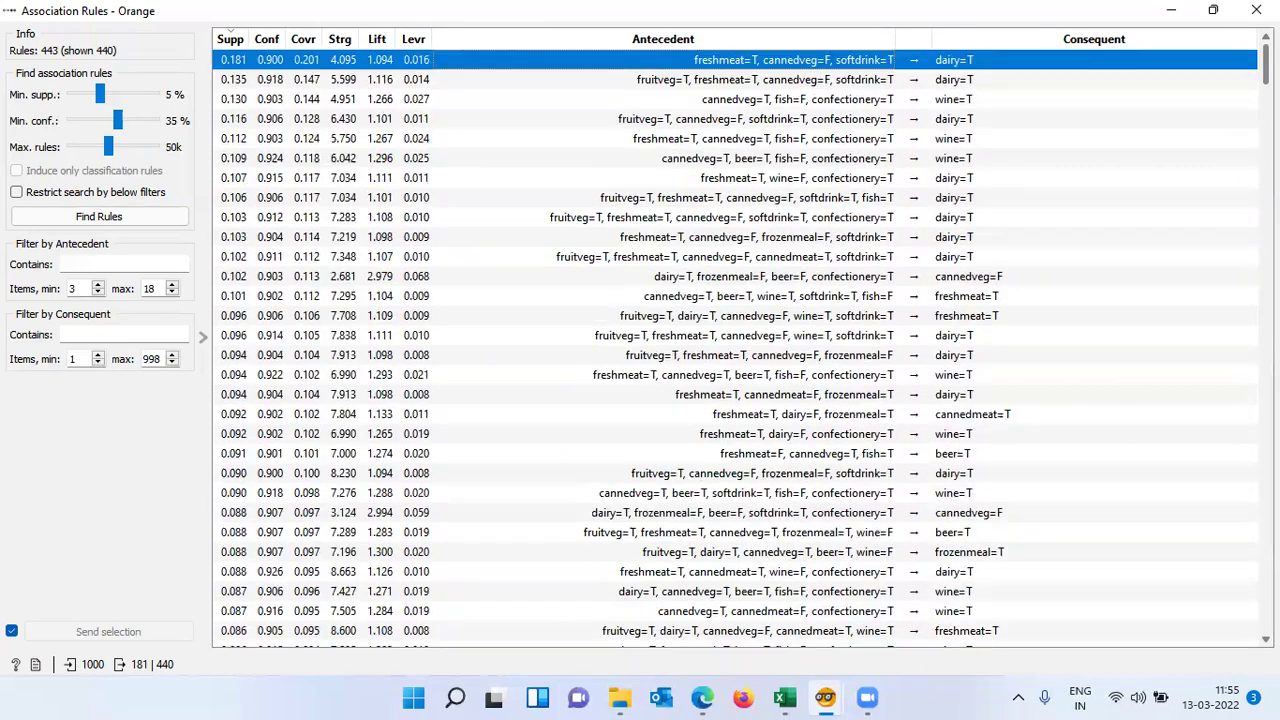
pyautogui.moveTo(100, 95); pyautogui.dragTo(147, 128)
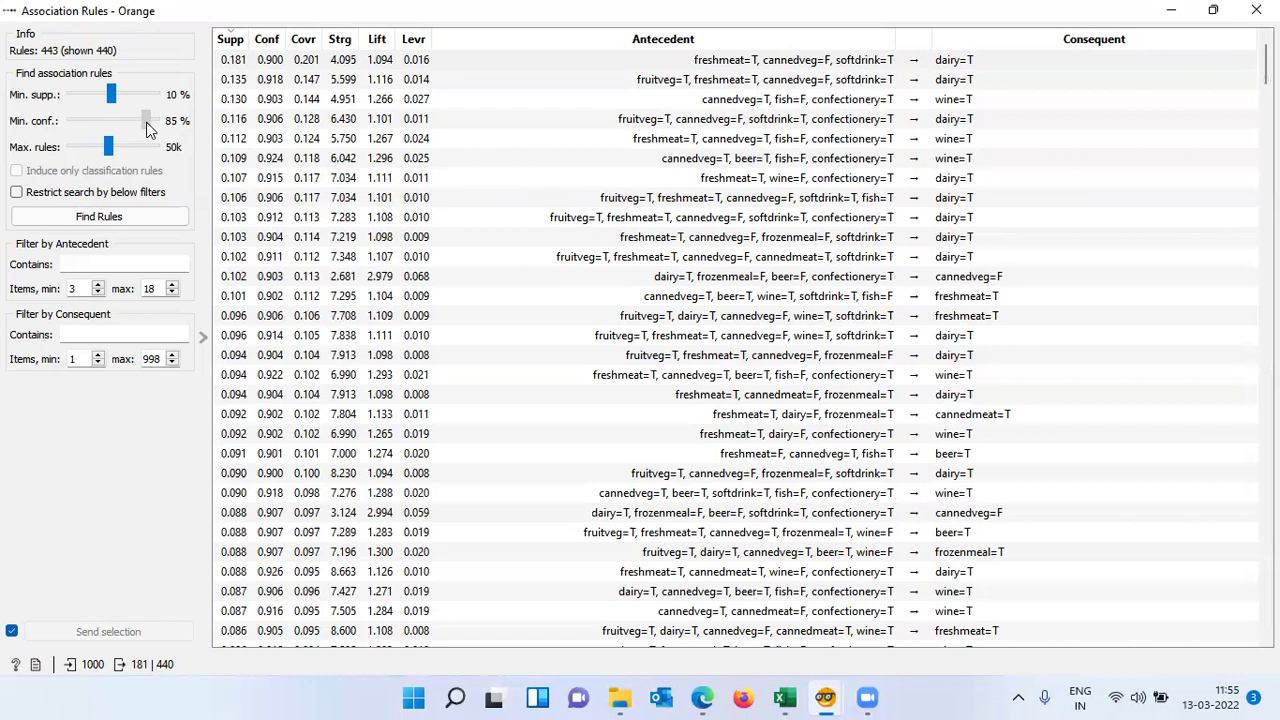
# Restrict the rule search by the filters, set the consequent filter to contain dairy, and find the rules.
pyautogui.click(16, 194)
pyautogui.click(128, 210)
pyautogui.click(70, 334)
pyautogui.write('dairy')
pyautogui.click(125, 222)
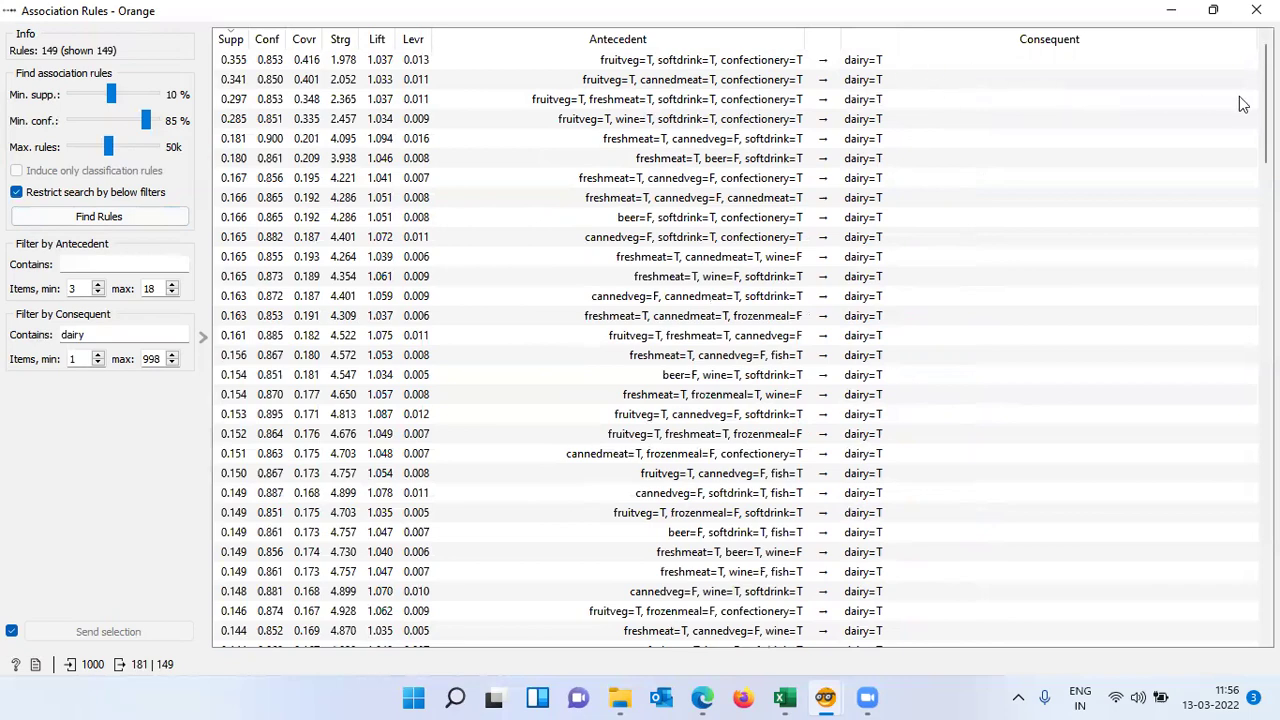
# Look through the dairy rules, replace the consequent filter with cannedveg, and find the rules again.
pyautogui.scroll(-20, 736, 348)
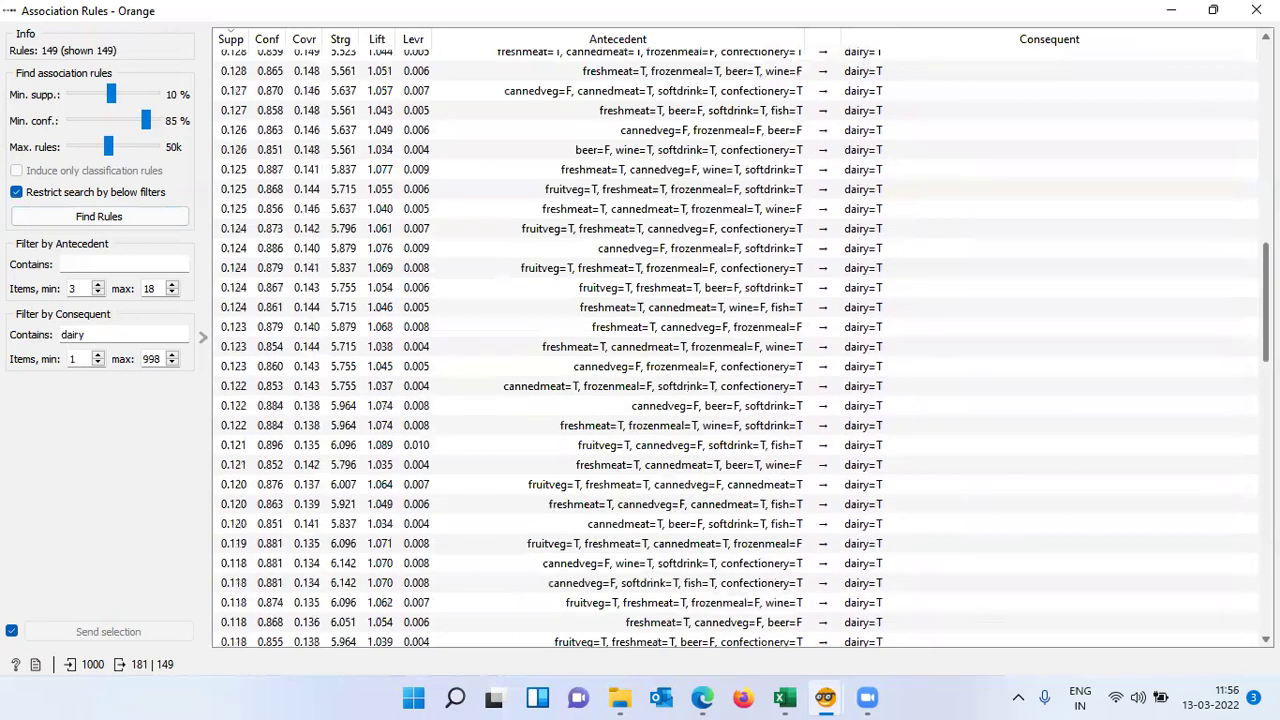
pyautogui.scroll(20, 736, 348)
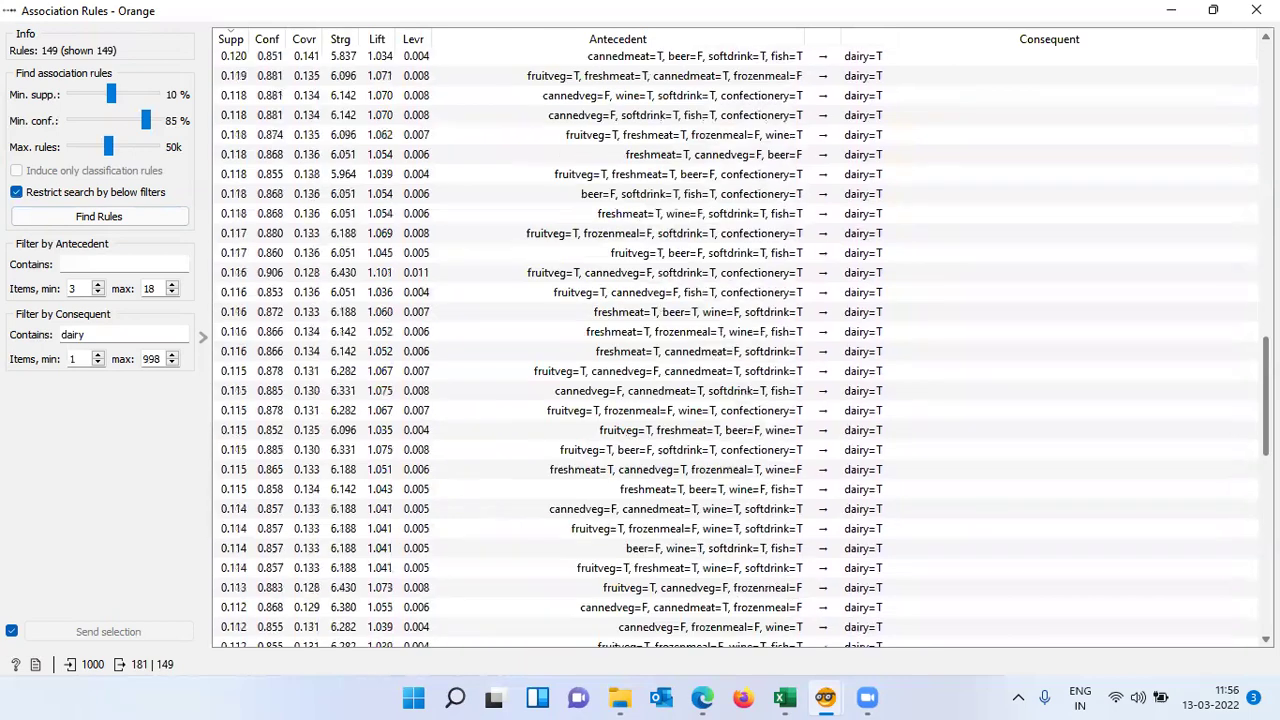
pyautogui.scroll(12, 736, 348)
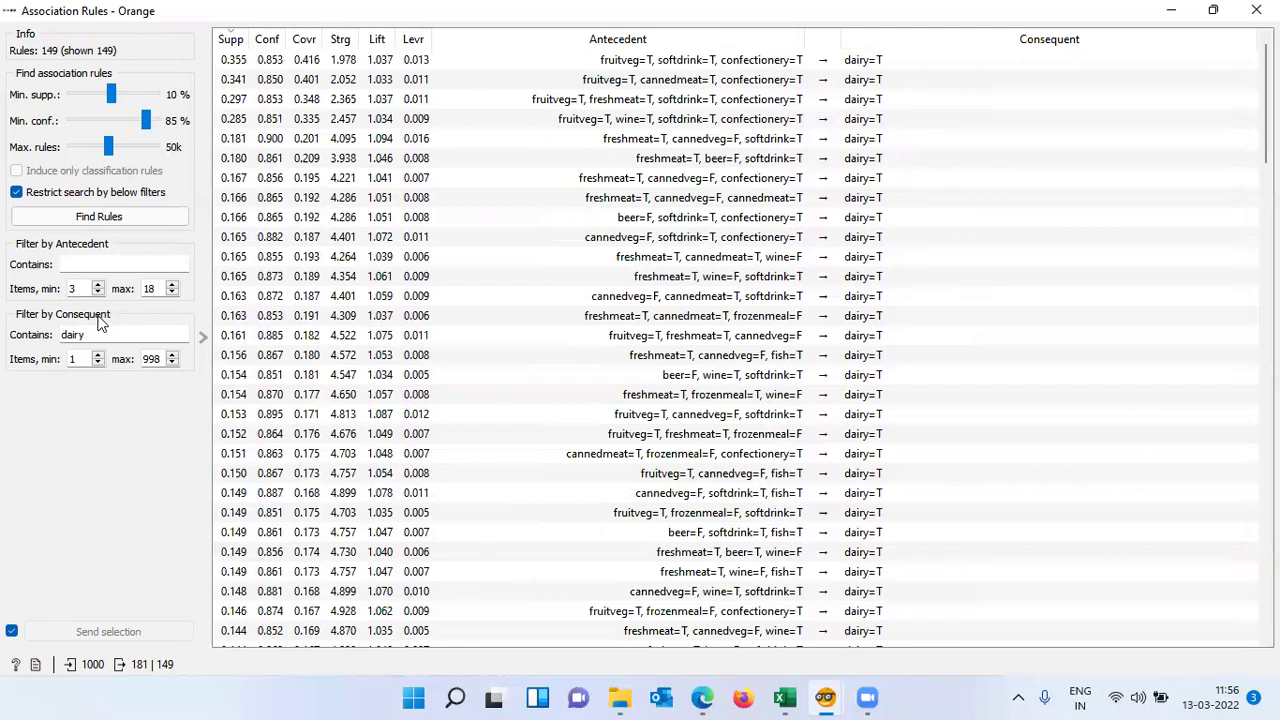
pyautogui.moveTo(104, 335); pyautogui.dragTo(52, 336)
pyautogui.press('BackSpace')
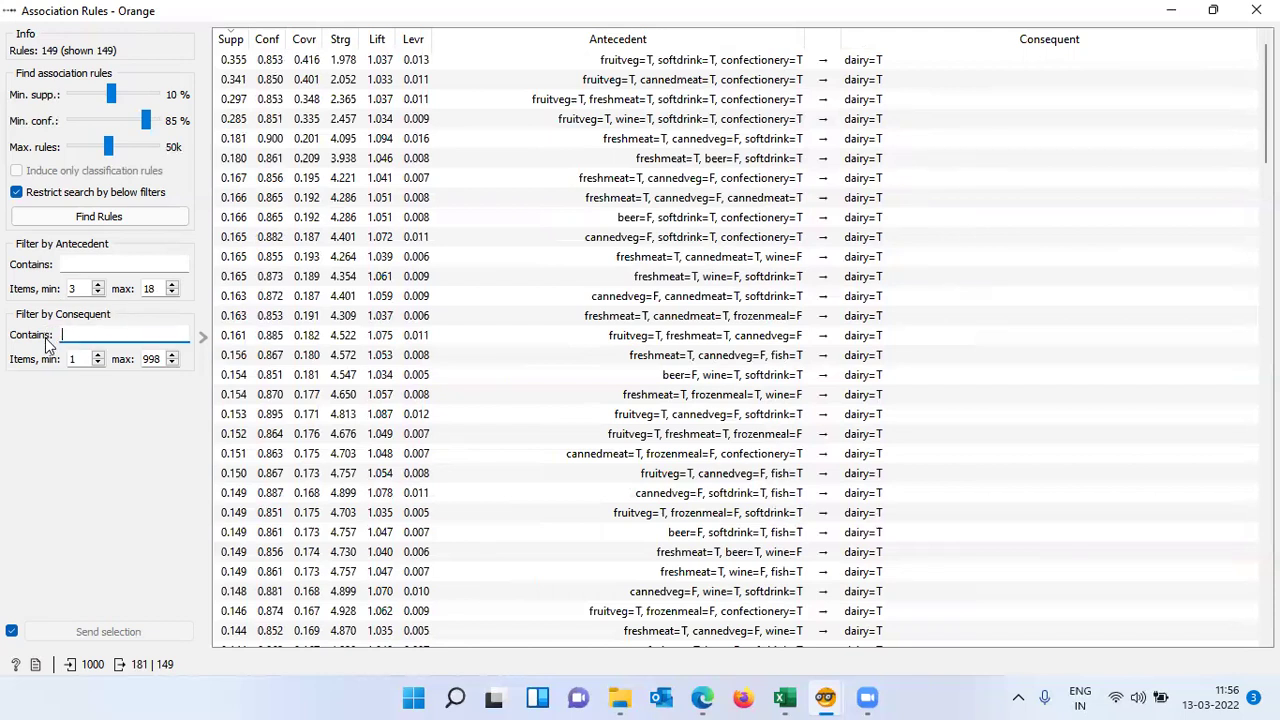
pyautogui.write('cannedveg')
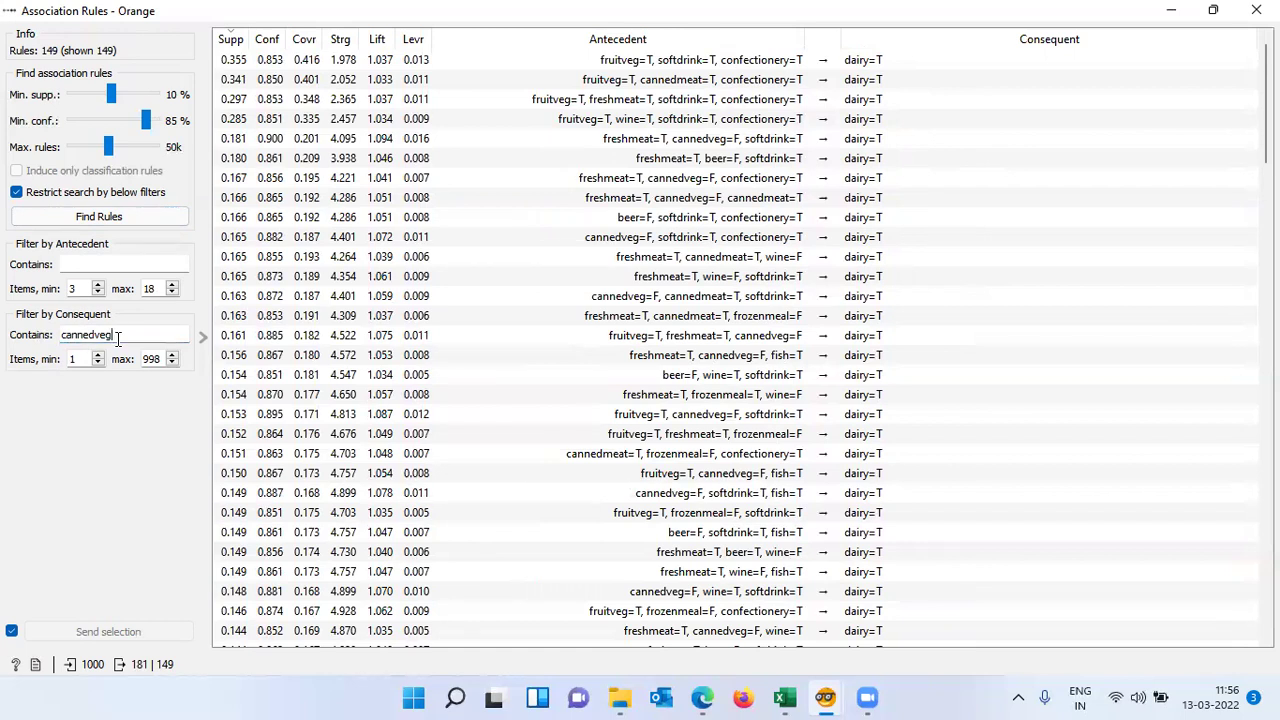
pyautogui.click(85, 220)
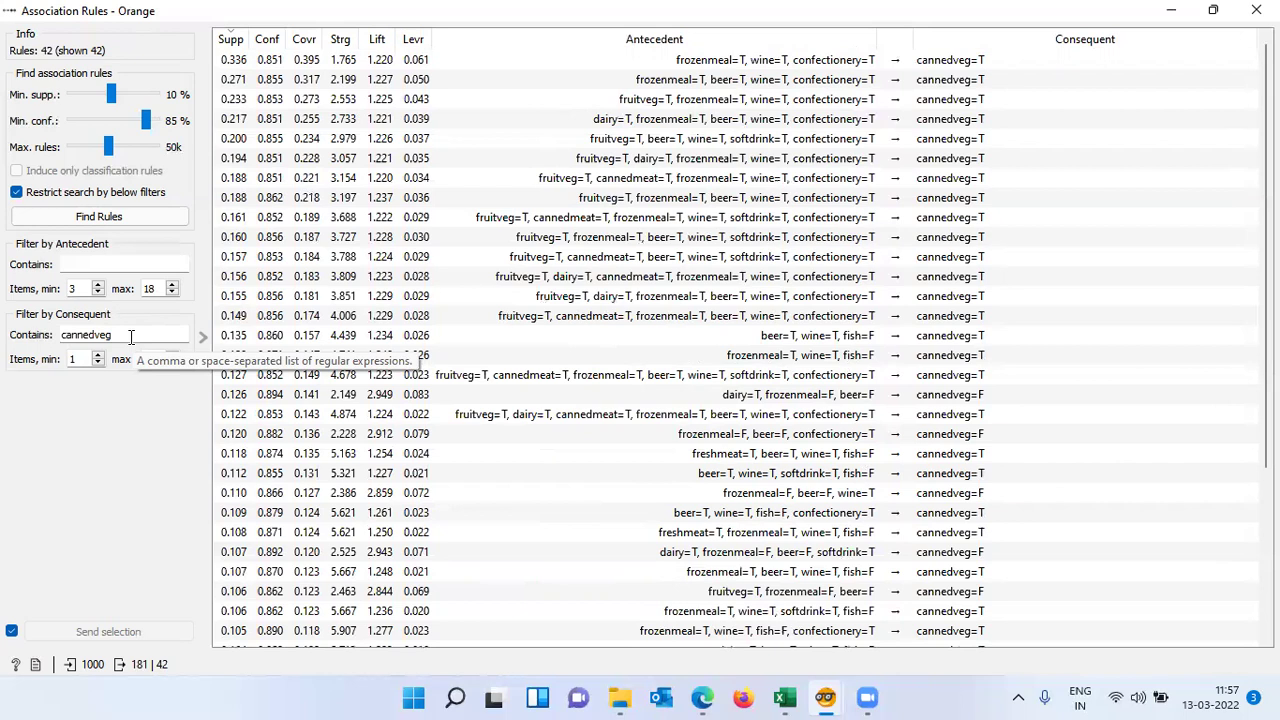
# Clear the consequent filter, set the antecedent filter to contain wine, and find the rules.
pyautogui.moveTo(130, 337); pyautogui.dragTo(62, 333)
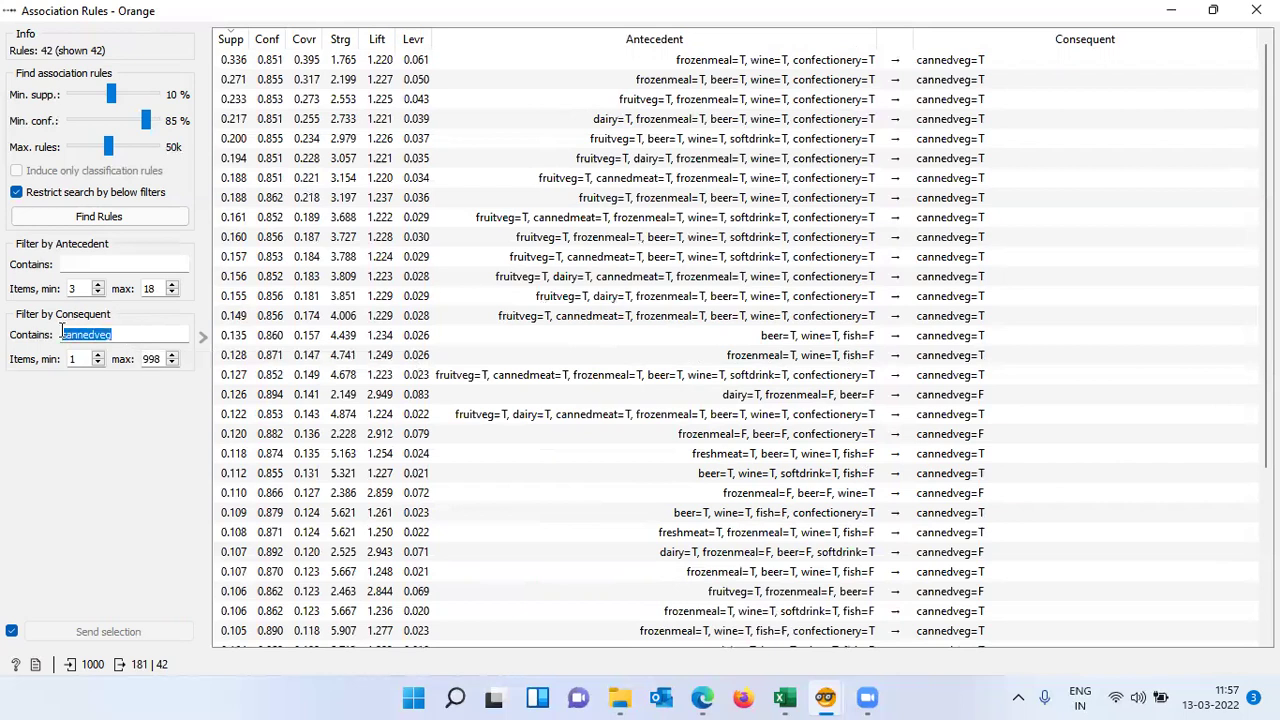
pyautogui.press('BackSpace')
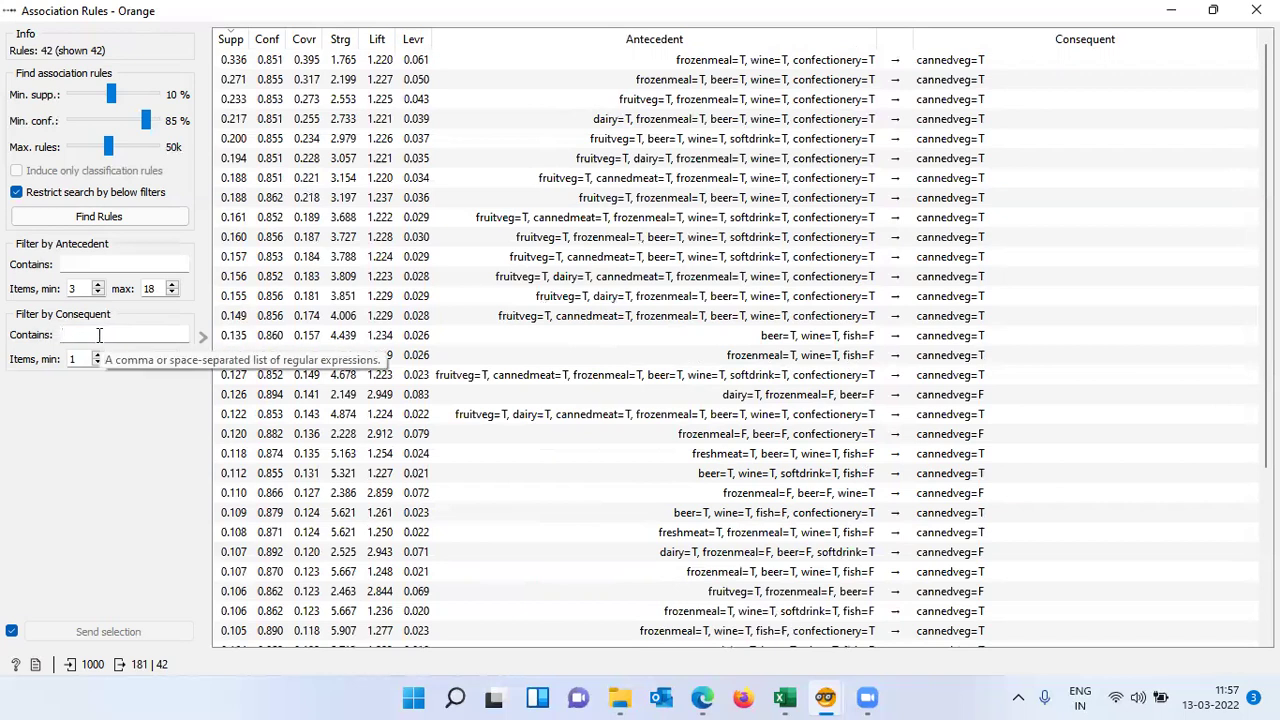
pyautogui.click(84, 265)
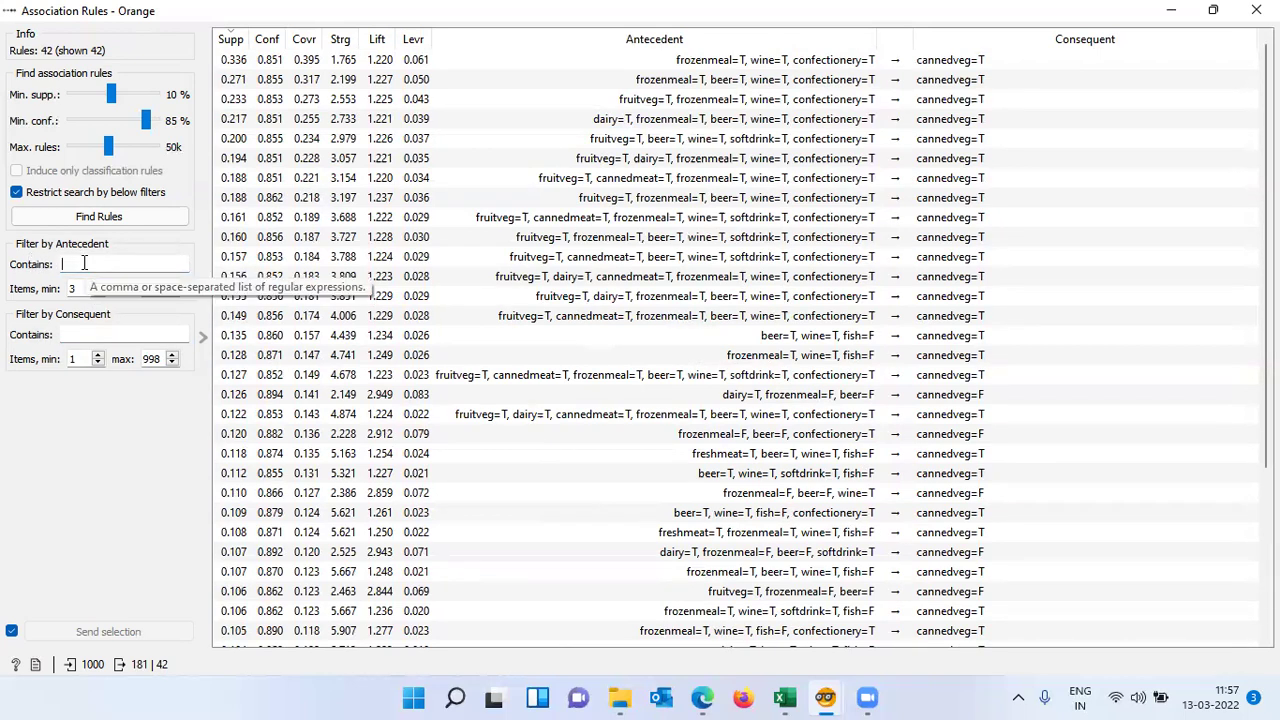
pyautogui.write('wine')
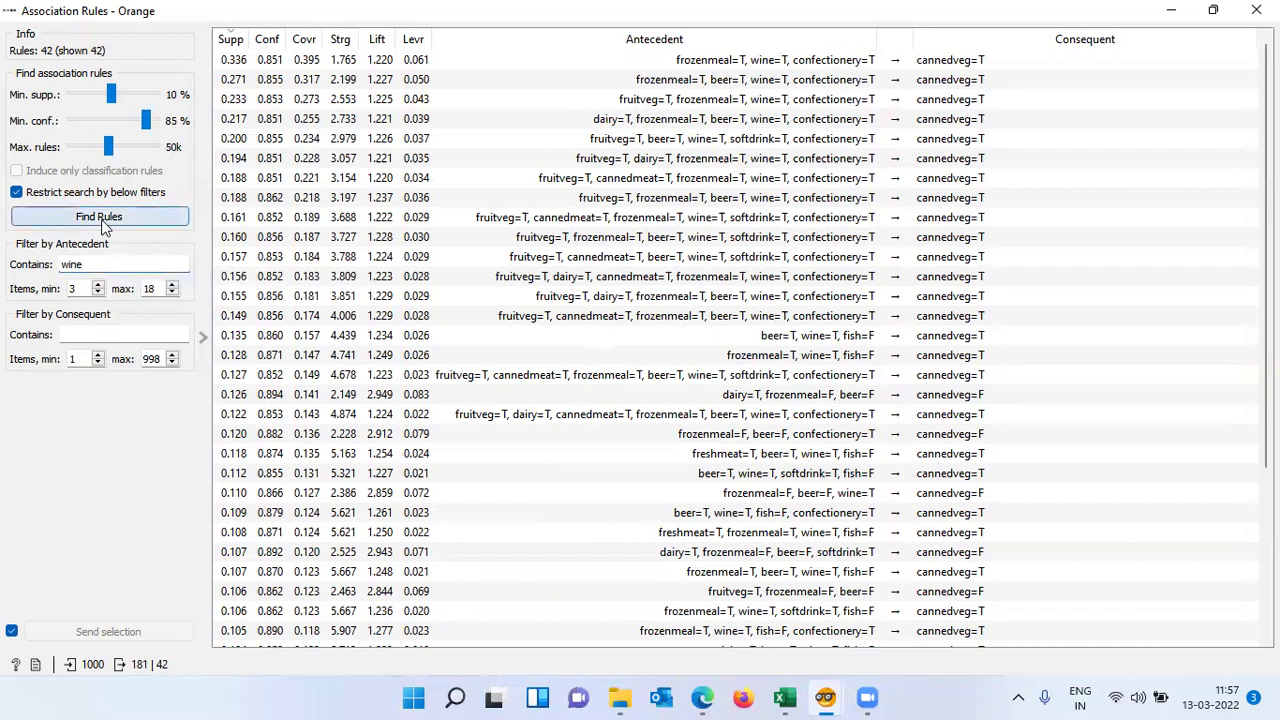
pyautogui.click(101, 220)
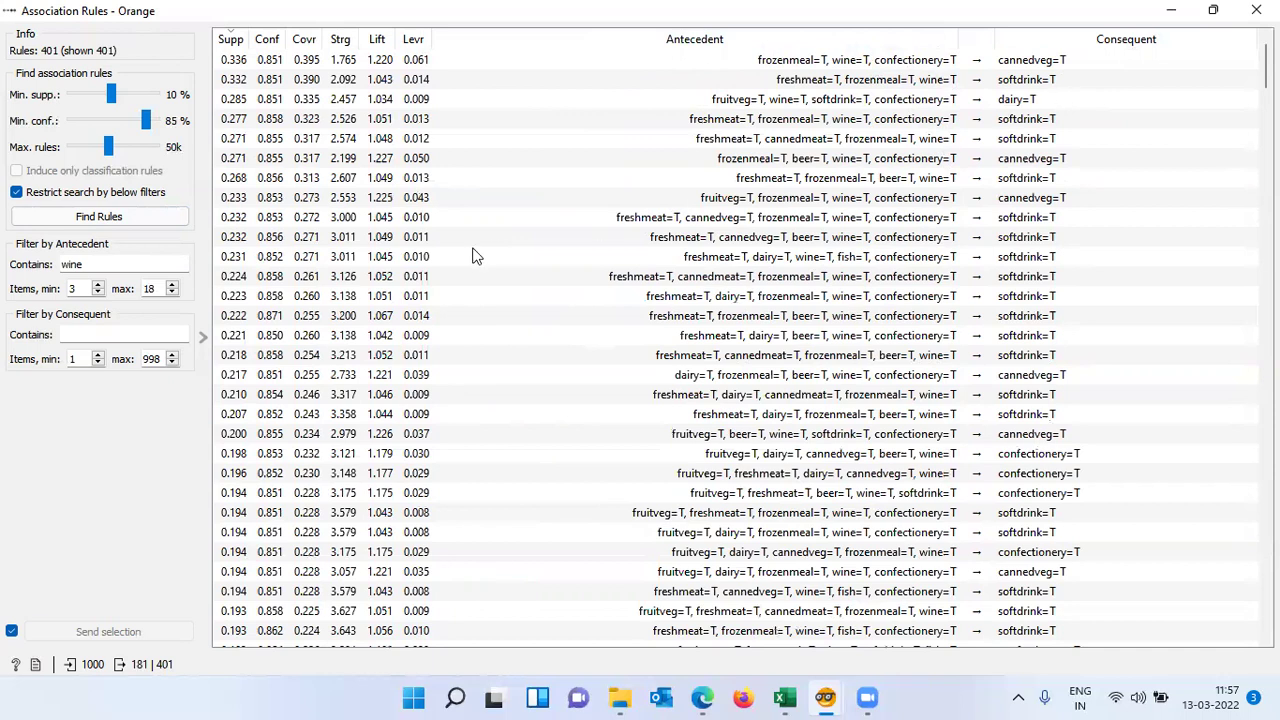
# Set the consequent filter's item count to a minimum of 4 and a maximum of 992, and find the rules.
pyautogui.click(99, 355)
pyautogui.click(99, 355)
pyautogui.click(173, 364)
pyautogui.click(173, 364)
pyautogui.click(173, 364)
pyautogui.click(173, 364)
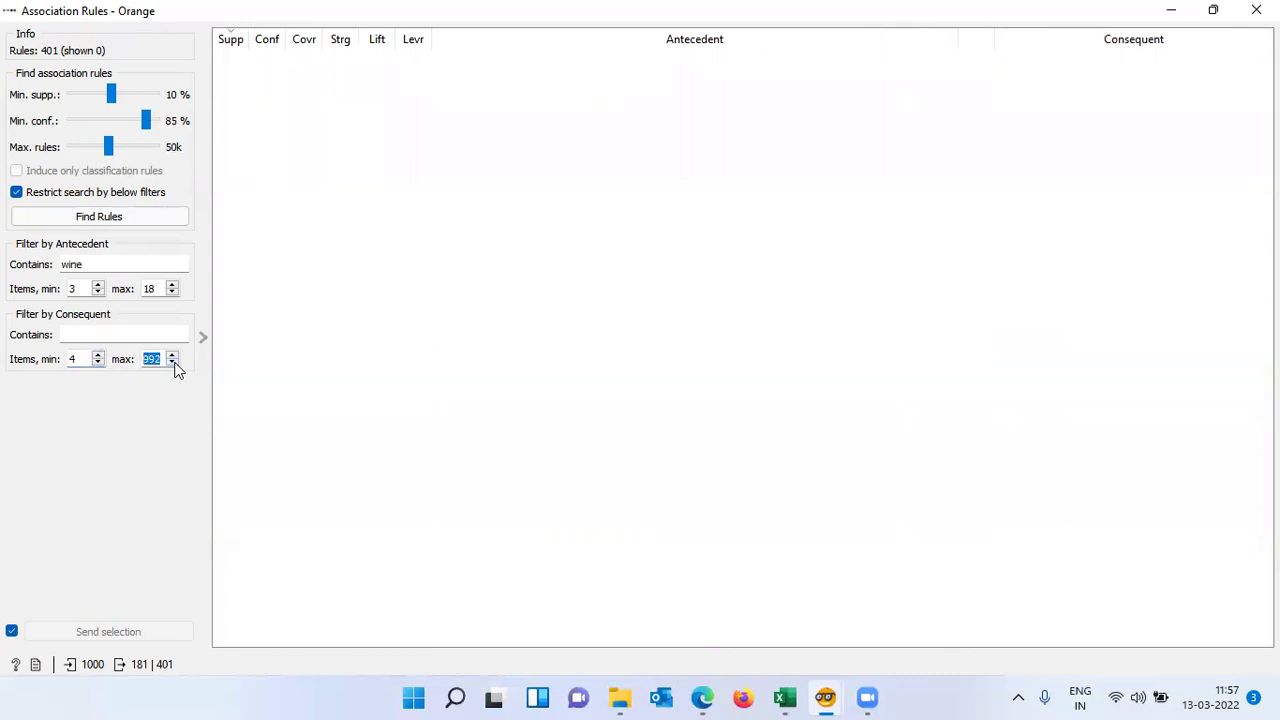
pyautogui.click(120, 220)
pyautogui.click(122, 225)
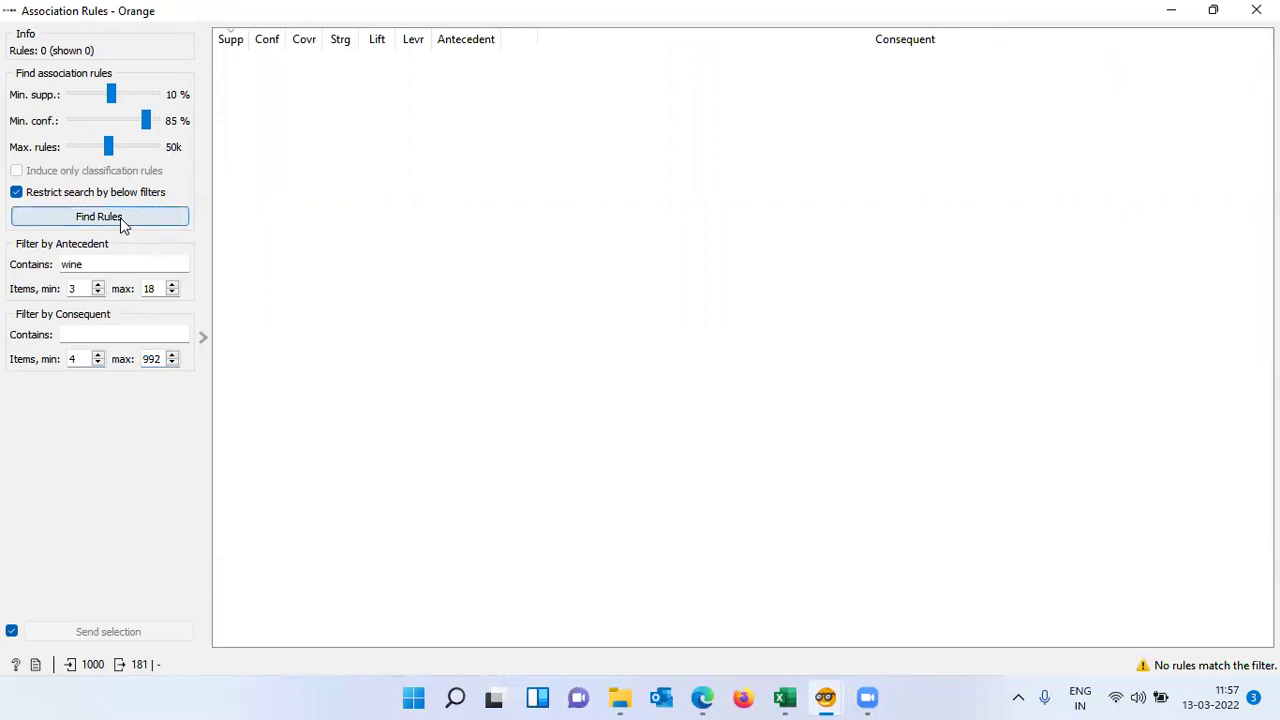
# Set the consequent filter's minimum number of items to 1 and find the rules again.
pyautogui.click(97, 363)
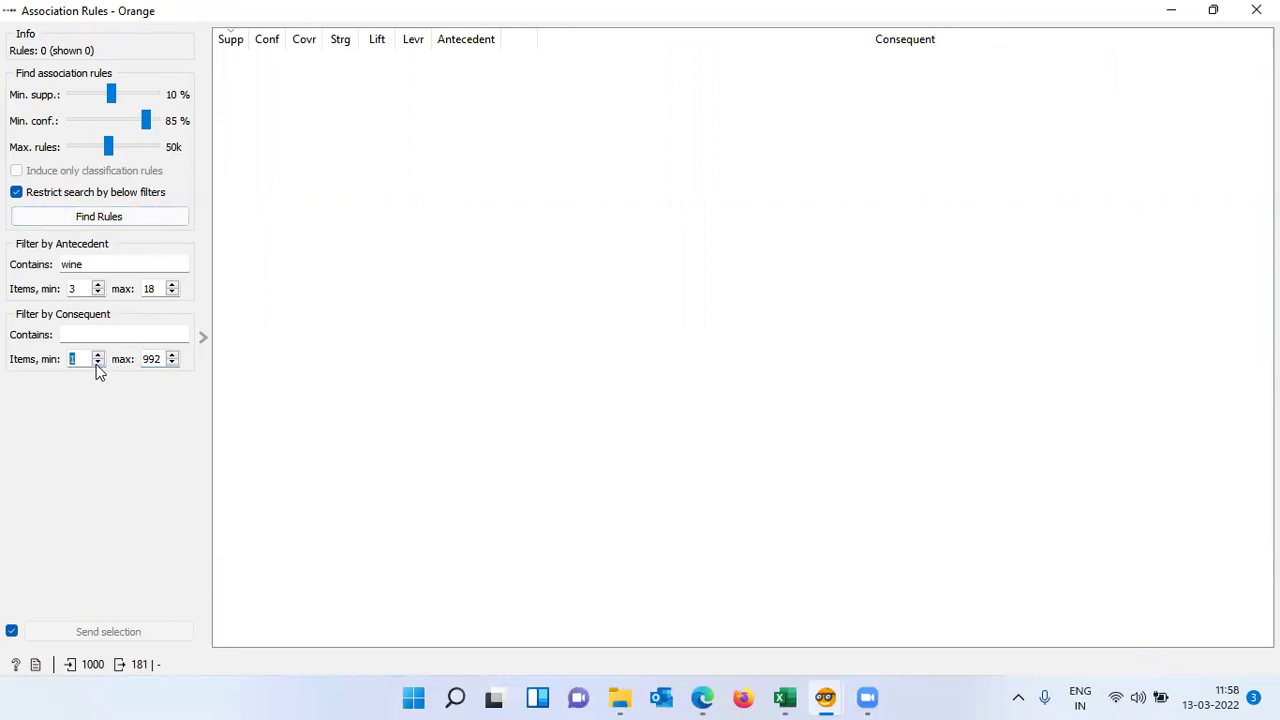
pyautogui.click(90, 218)
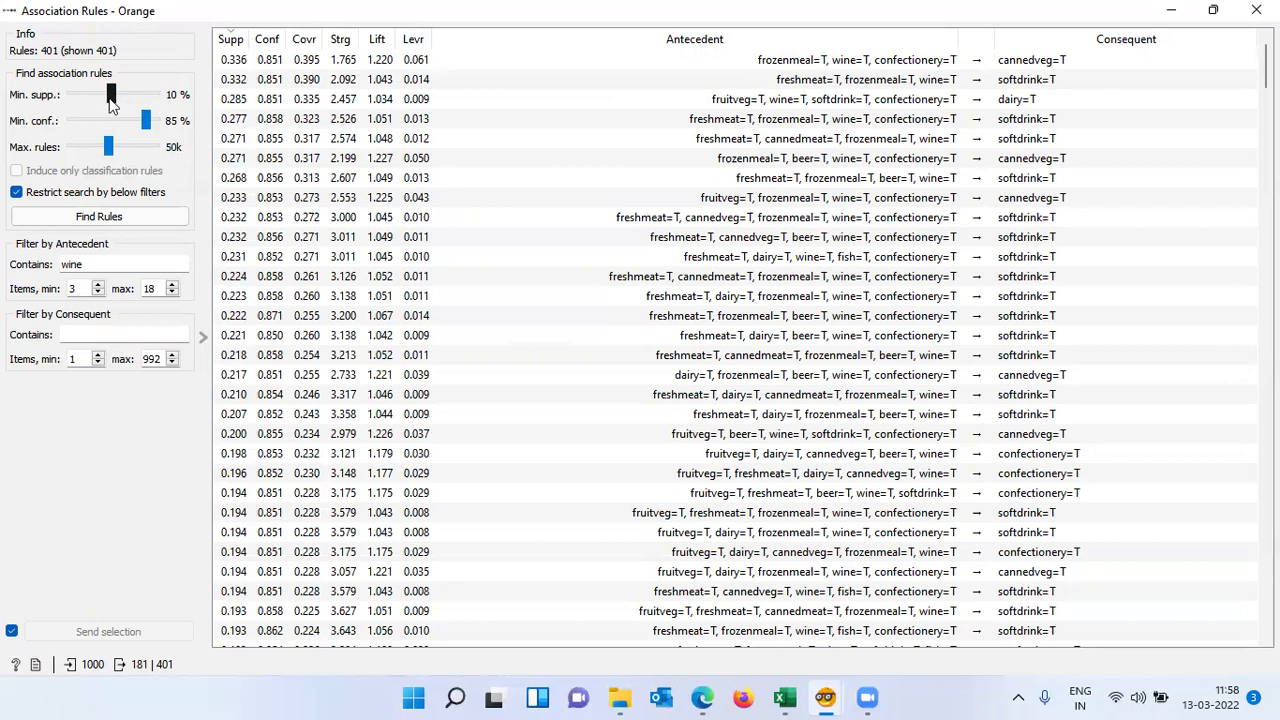
# Set the minimum support to 25% and start editing the text of the consequent filter.
pyautogui.moveTo(111, 95)
pyautogui.mouseDown()
pyautogui.moveTo(92, 98)
pyautogui.moveTo(130, 100)
pyautogui.moveTo(121, 109)
pyautogui.mouseUp()
pyautogui.click(73, 334)
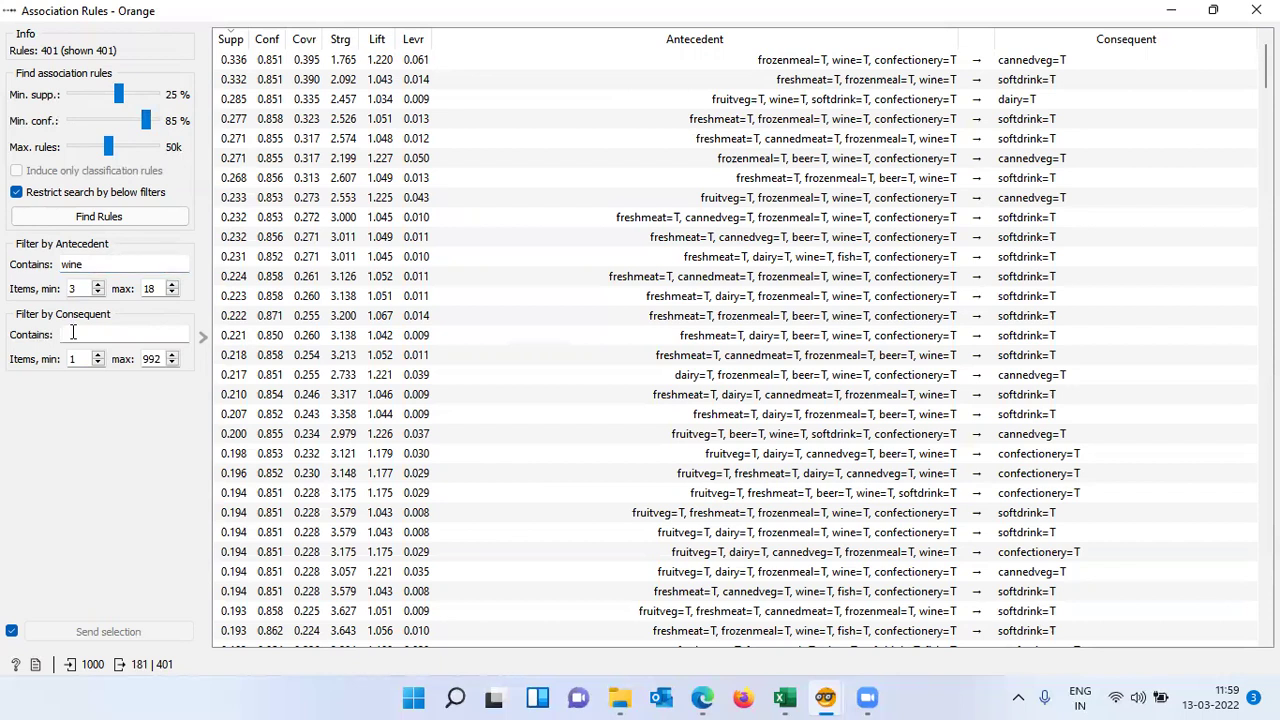